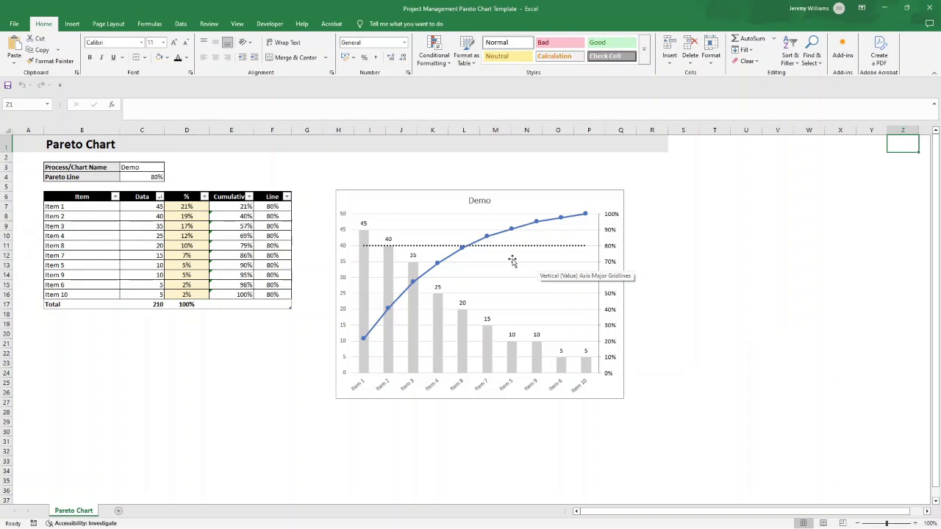
# Examine the finished Pareto chart's data bars, cumulative percentage curve and dotted 80% line, along with their source ranges.
pyautogui.moveTo(361, 282)
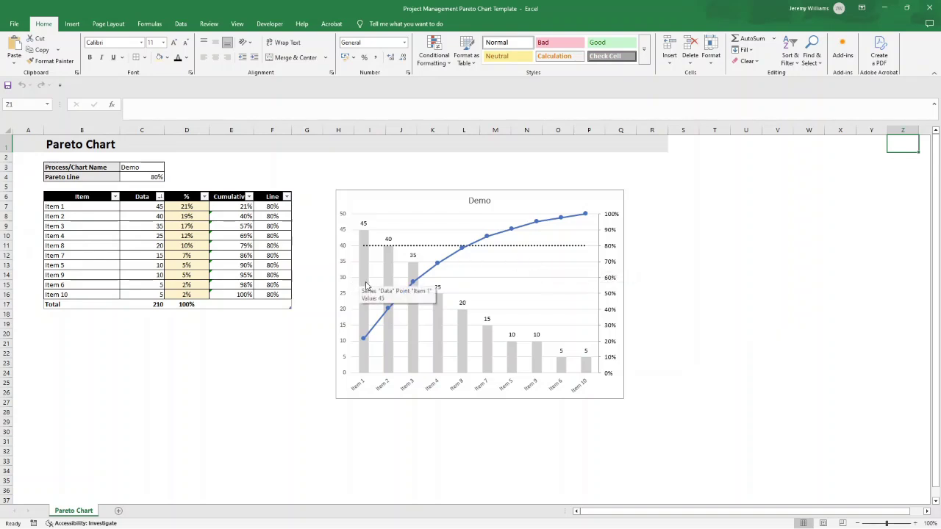
pyautogui.click(365, 224)
pyautogui.click(366, 259)
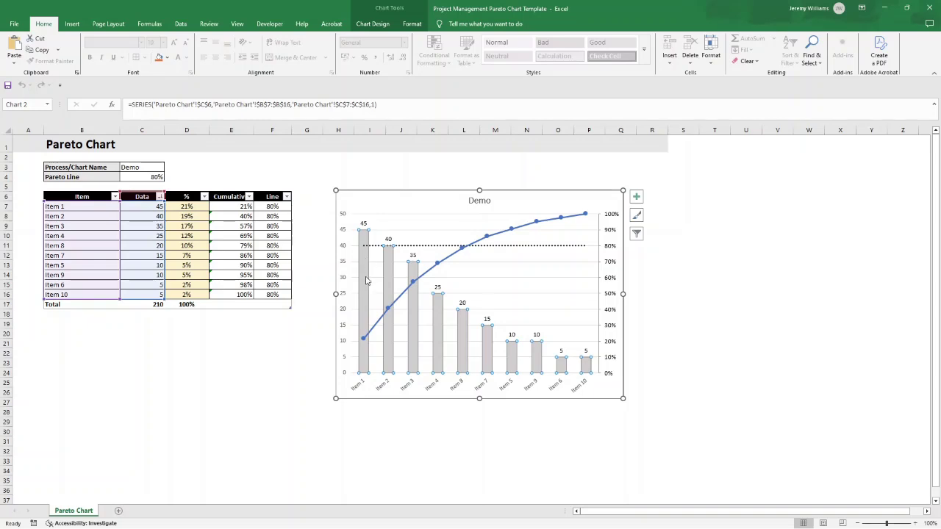
pyautogui.moveTo(394, 302)
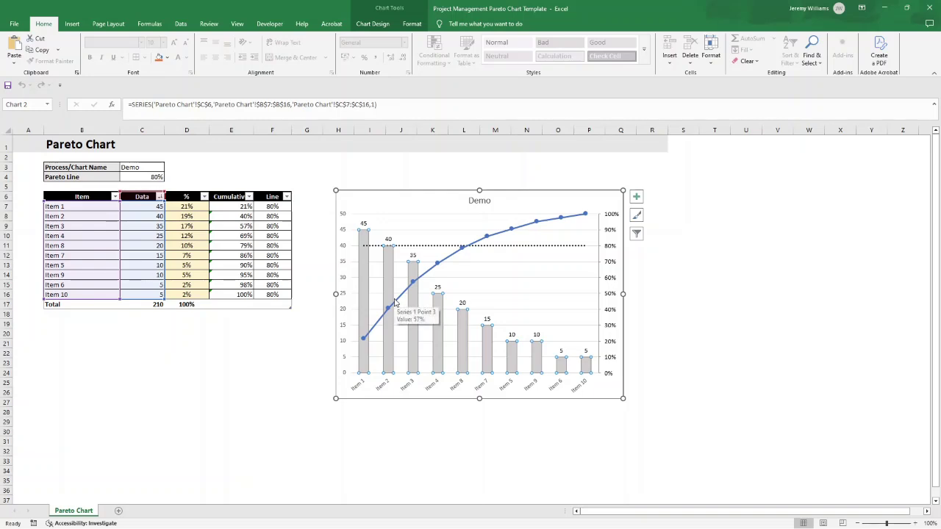
pyautogui.click(545, 223)
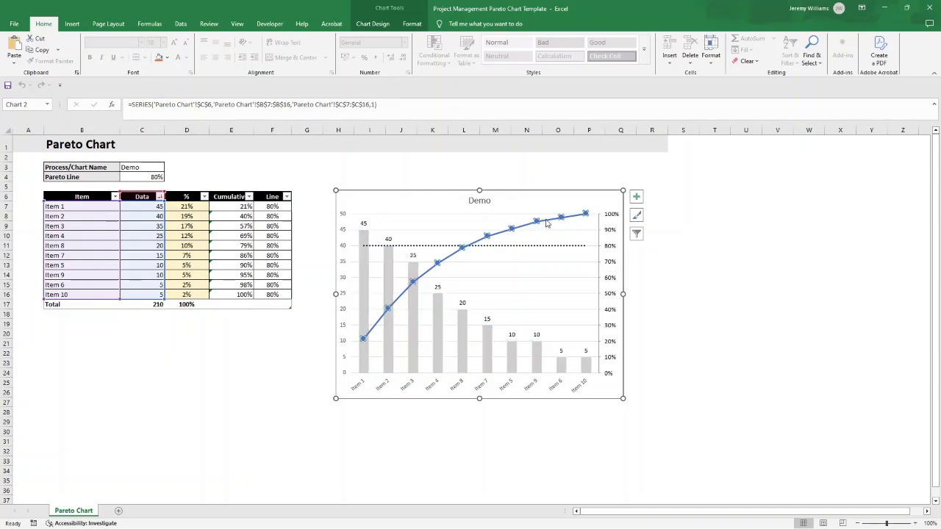
pyautogui.click(654, 300)
pyautogui.click(574, 245)
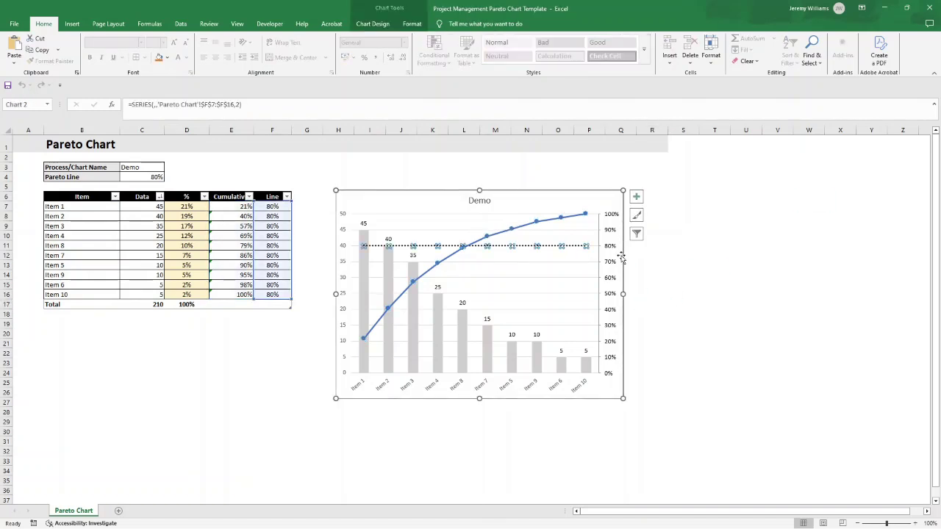
pyautogui.click(744, 290)
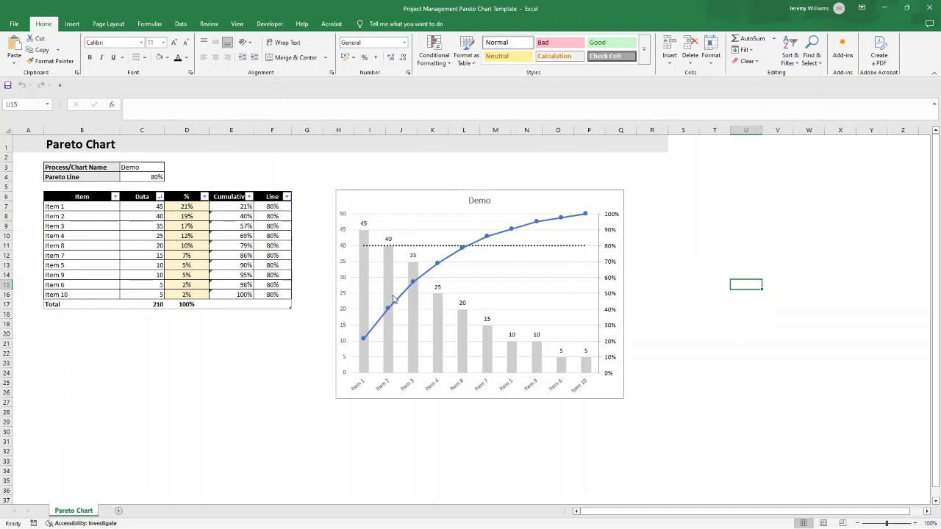
pyautogui.moveTo(365, 237)
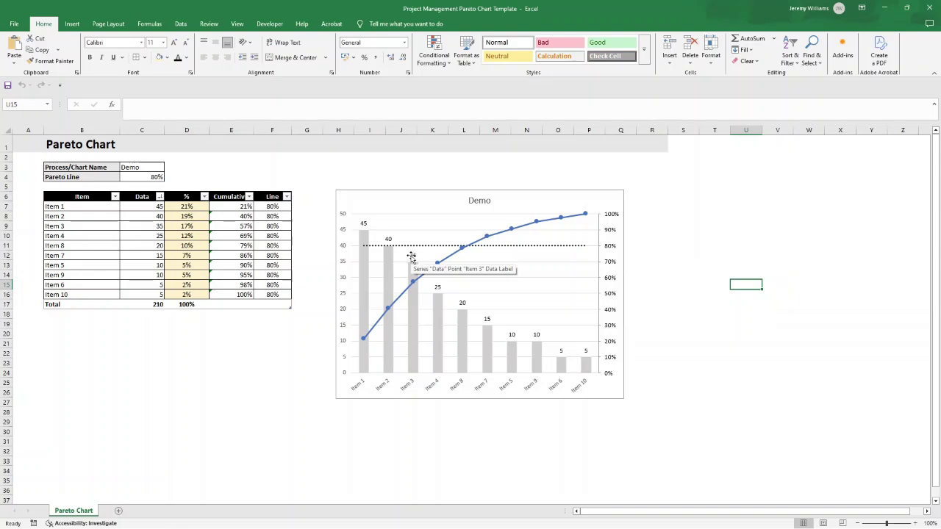
pyautogui.moveTo(393, 251)
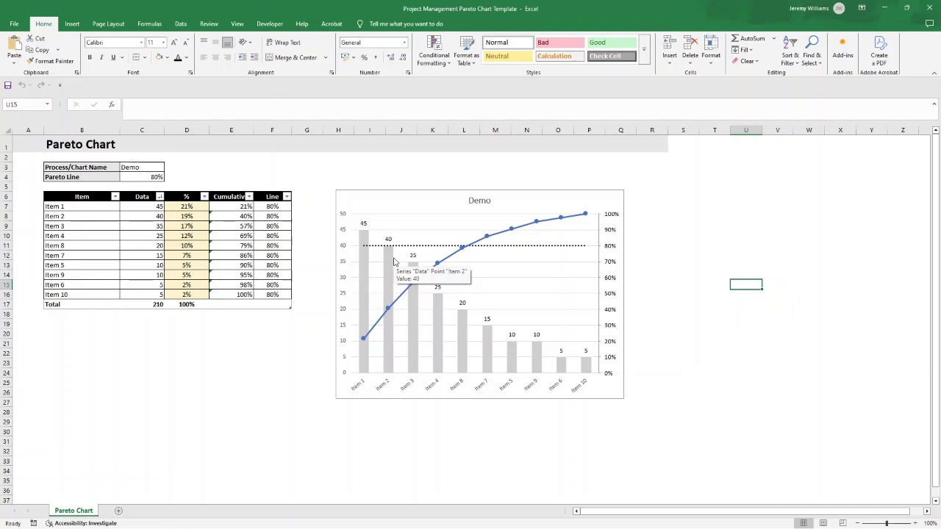
pyautogui.moveTo(414, 316)
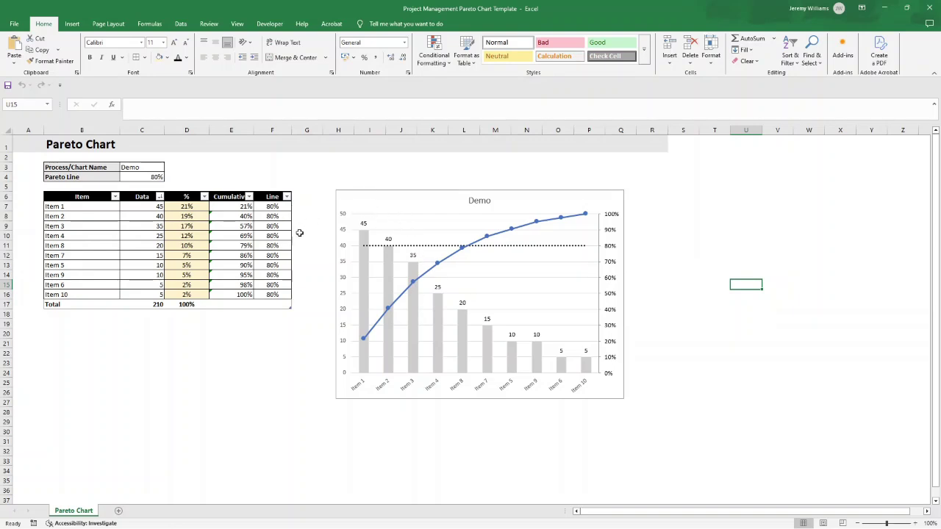
# Add a new blank worksheet and enter the title "Pareto Chart" in cell B1.
pyautogui.click(119, 511)
pyautogui.click(65, 141)
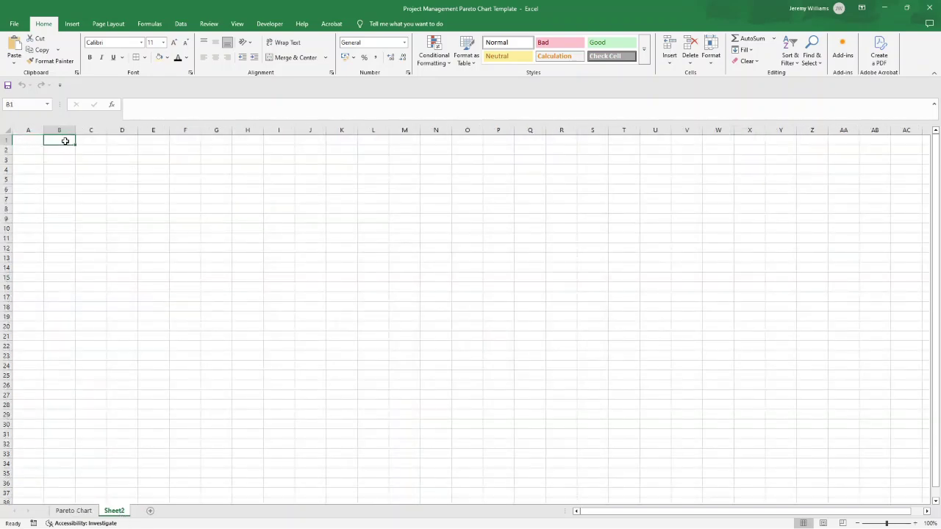
pyautogui.write('Pareto Chart')
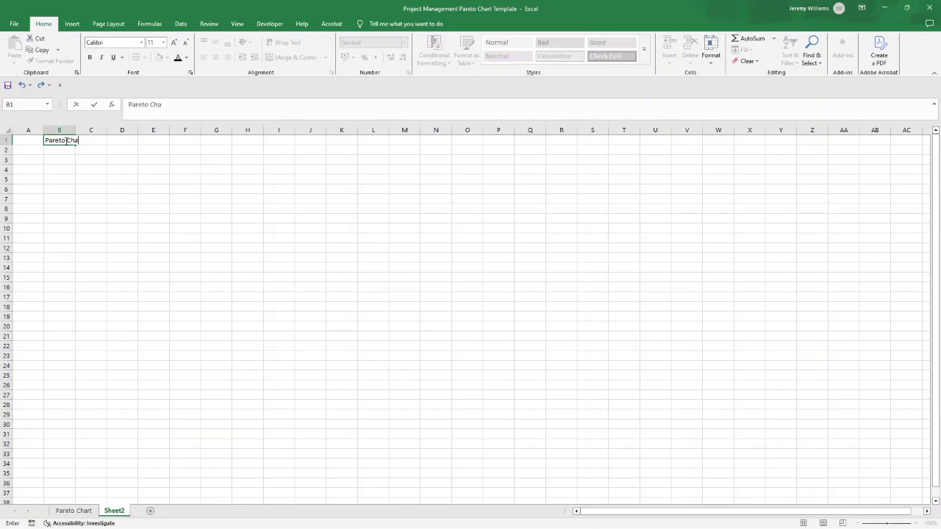
pyautogui.press('Return')
# Format the title in B1 as bold with a font size of 20.
pyautogui.click(66, 142)
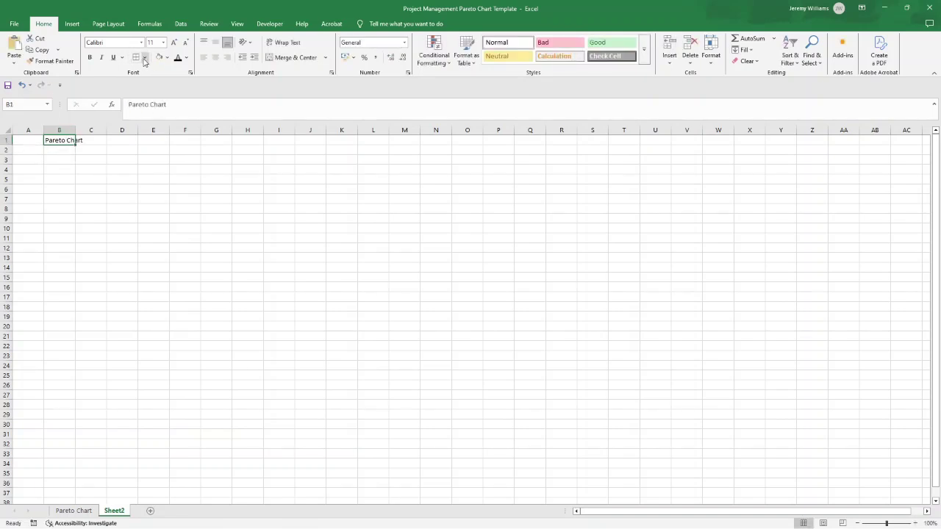
pyautogui.click(90, 58)
pyautogui.click(173, 43)
pyautogui.click(174, 42)
pyautogui.click(174, 43)
pyautogui.click(174, 42)
pyautogui.click(173, 43)
pyautogui.click(173, 43)
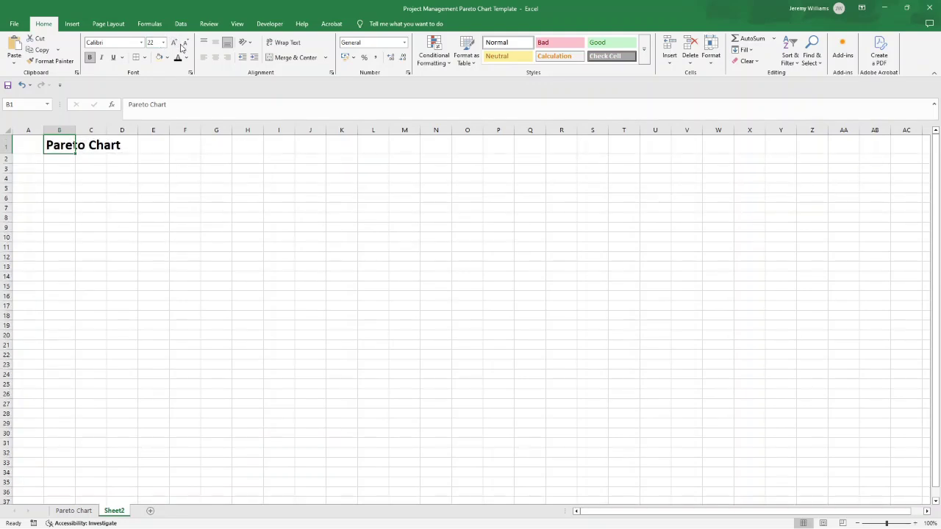
pyautogui.click(184, 45)
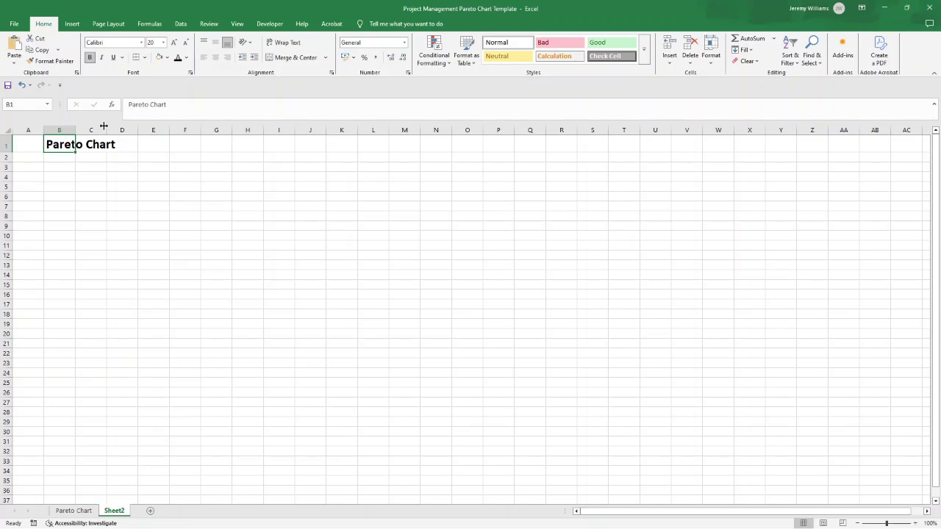
# Fill the title row from A1 to R1 with light gray.
pyautogui.moveTo(33, 142); pyautogui.dragTo(556, 145)
pyautogui.click(168, 57)
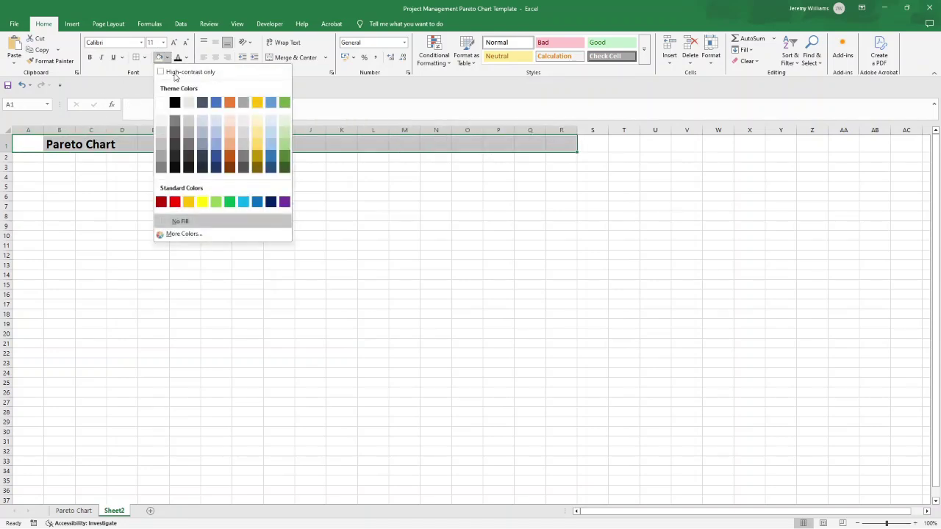
pyautogui.click(190, 104)
# Enter the labels "Process/Chart Name" in B3 and "Pareto Line" in B4.
pyautogui.click(54, 167)
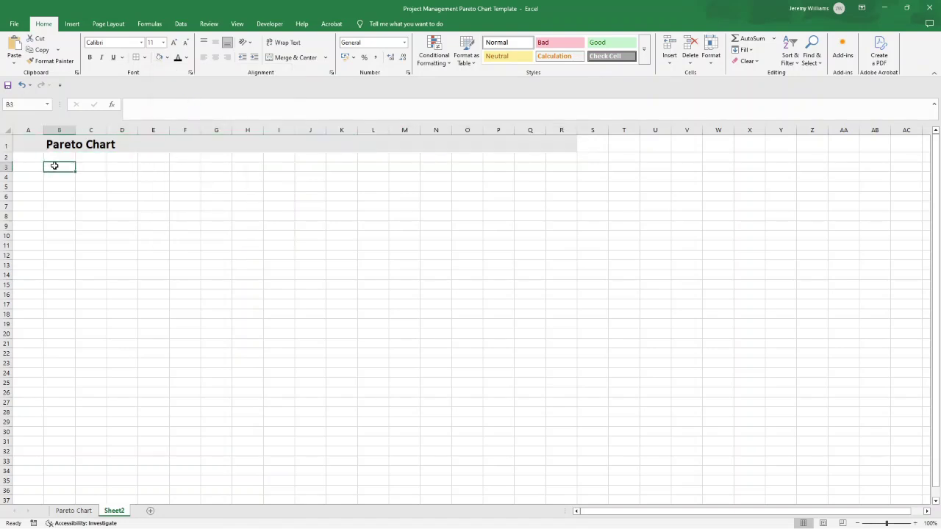
pyautogui.write('r')
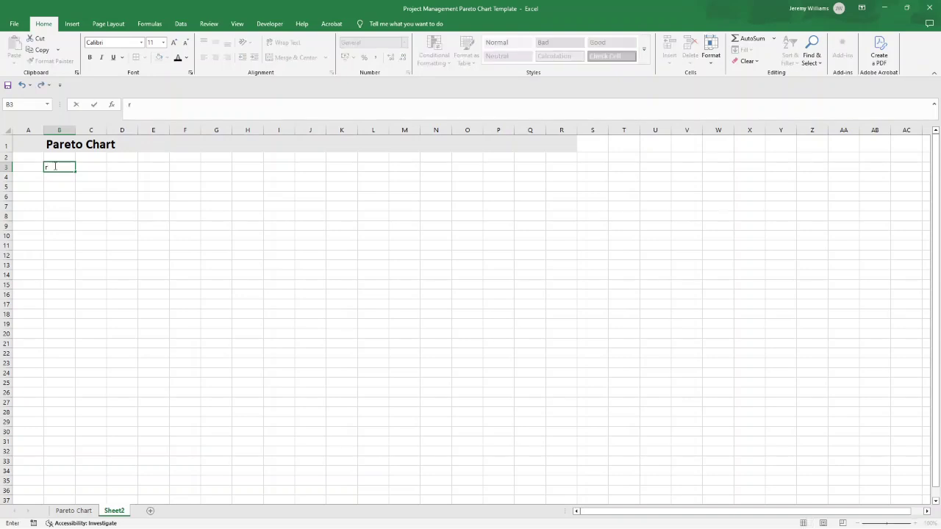
pyautogui.write('Process/Chart Name')
pyautogui.press('Return')
pyautogui.click(55, 166)
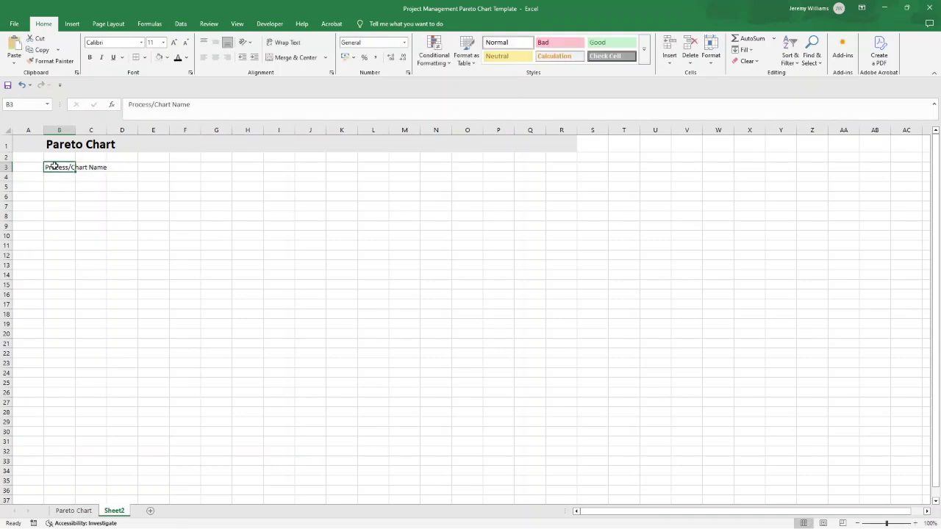
pyautogui.click(59, 181)
pyautogui.write('Pareto Li')
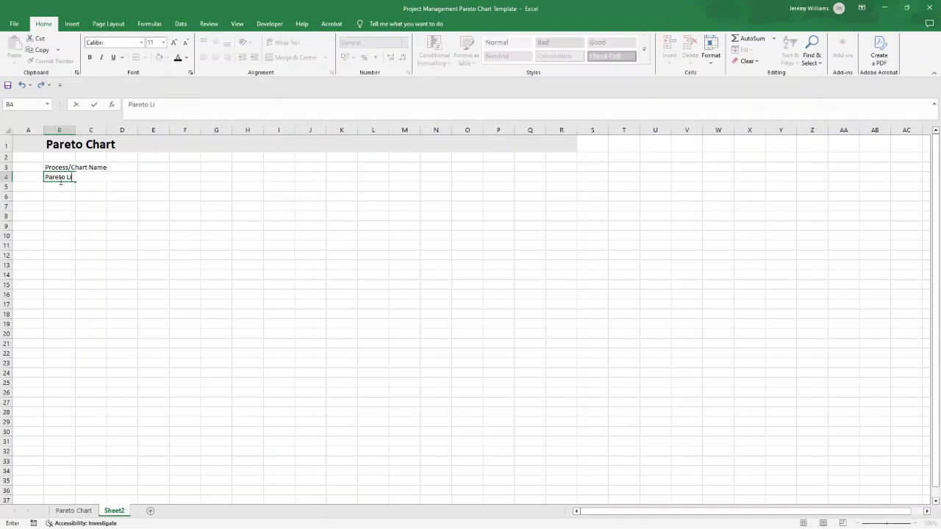
pyautogui.write('ne')
pyautogui.press('Return')
# Widen column B to fit the labels, and give B3:B4 bold text with a light gray fill.
pyautogui.moveTo(80, 129); pyautogui.dragTo(114, 130)
pyautogui.moveTo(106, 166); pyautogui.dragTo(103, 177)
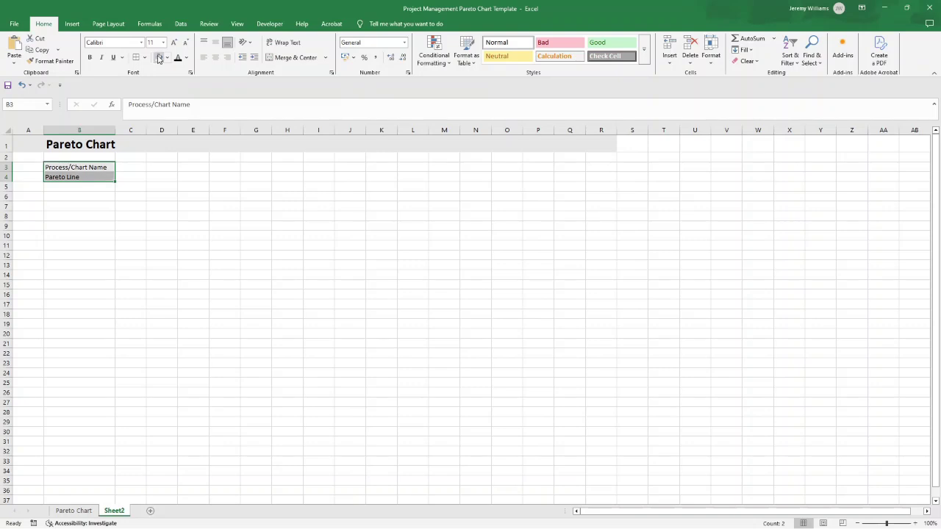
pyautogui.click(90, 58)
# Widen column C to slightly more than column B's width and apply all borders to B3:C4.
pyautogui.click(133, 168)
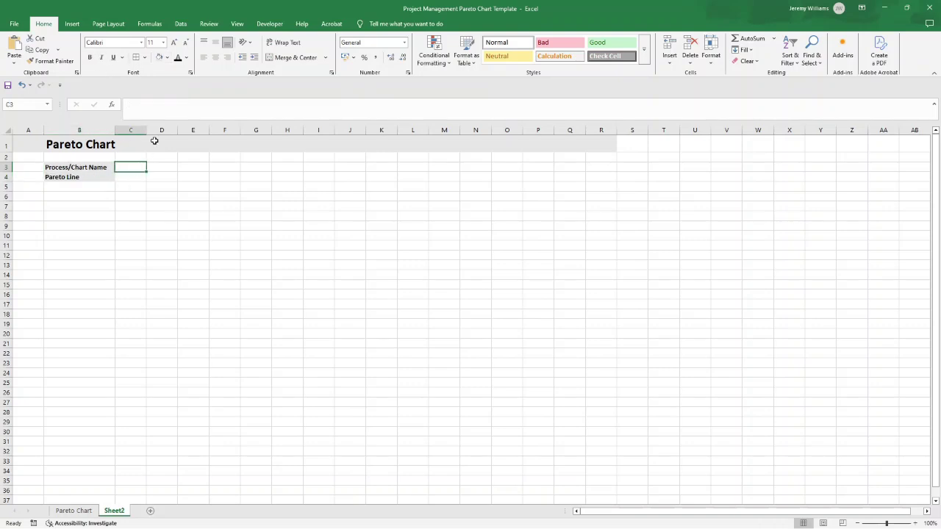
pyautogui.moveTo(147, 130); pyautogui.dragTo(197, 129)
pyautogui.click(116, 176)
pyautogui.moveTo(107, 168); pyautogui.dragTo(136, 169)
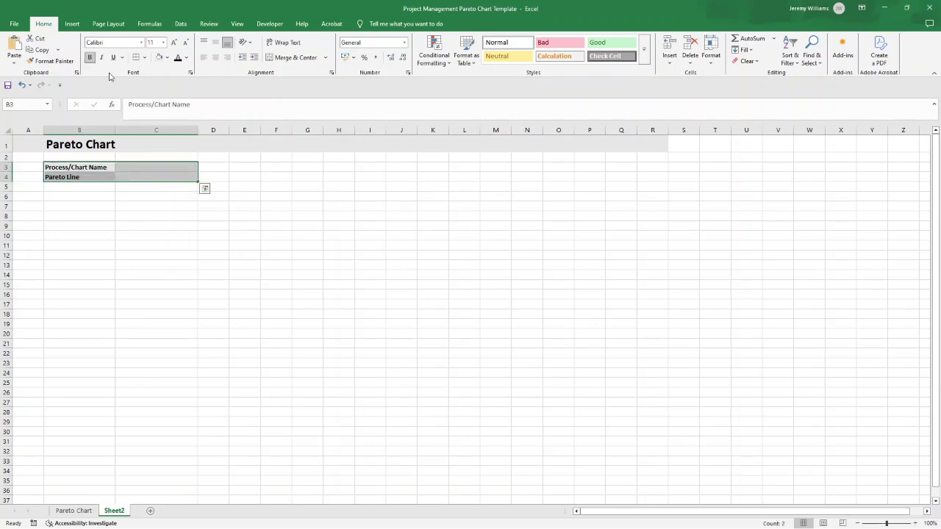
pyautogui.click(135, 169)
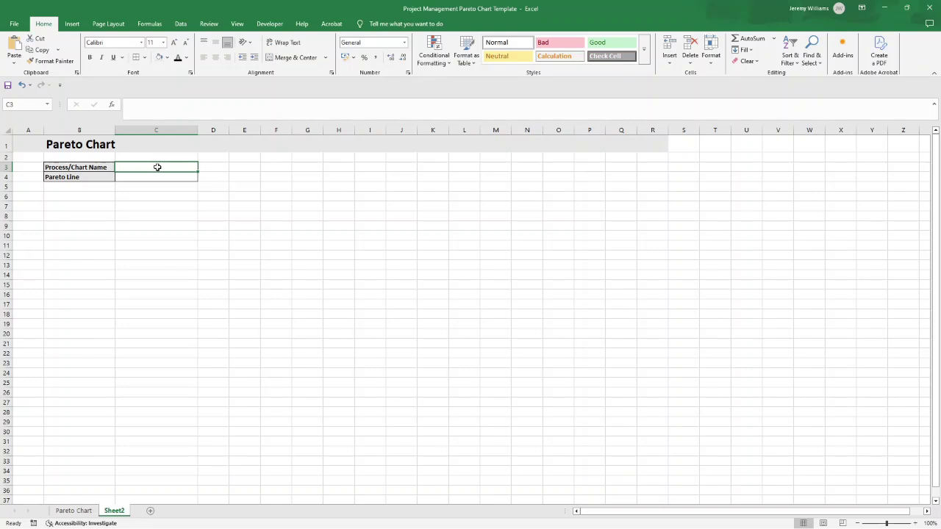
# Enter 80% as the Pareto Line value in C4.
pyautogui.click(153, 177)
pyautogui.write('80%')
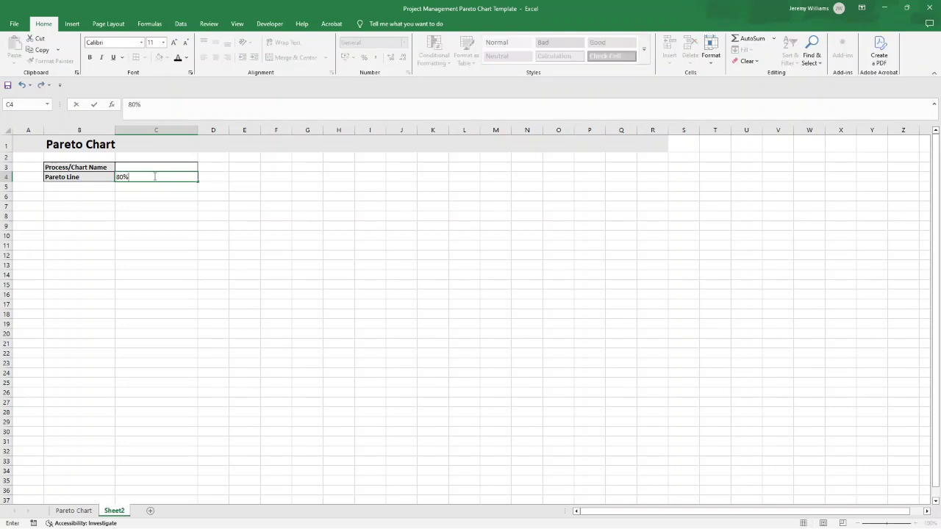
pyautogui.press('Return')
pyautogui.click(154, 176)
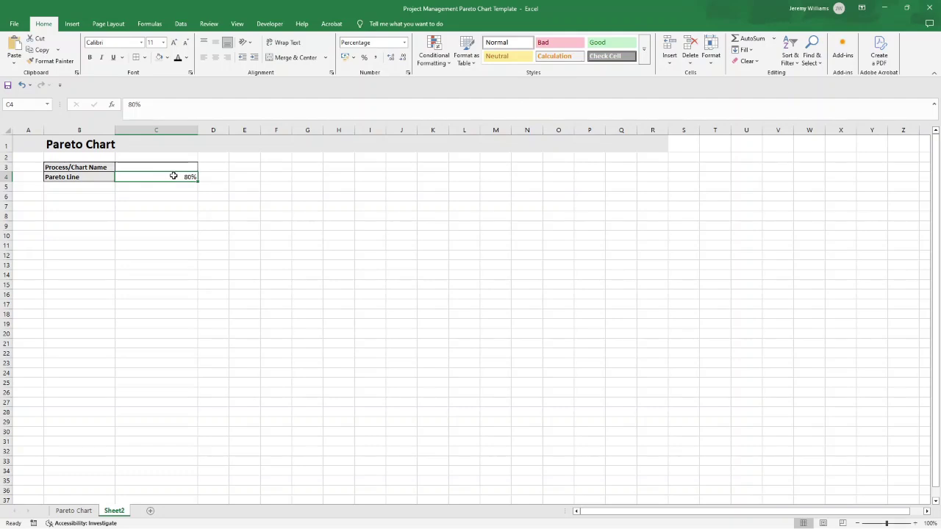
# Enter the table headers "Item" in B6 and "Data" in C6.
pyautogui.click(82, 196)
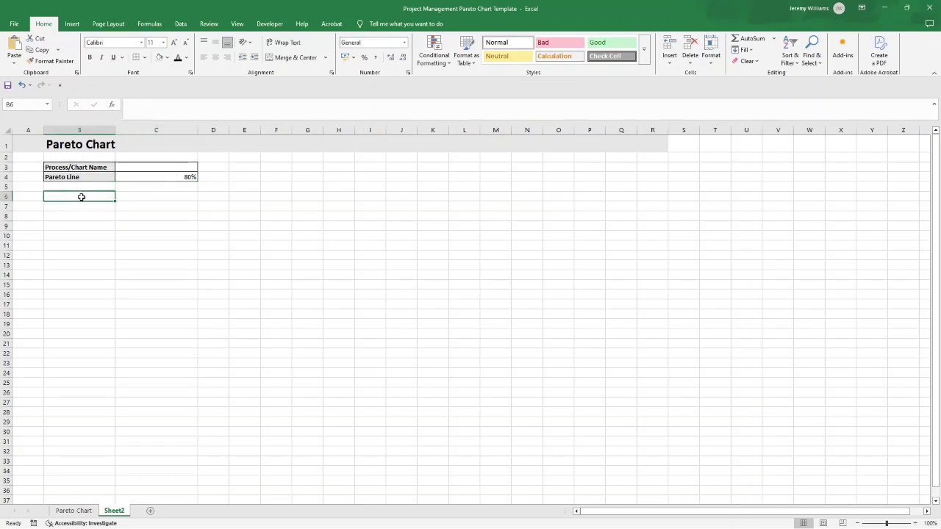
pyautogui.click(151, 177)
pyautogui.click(67, 196)
pyautogui.write('Item')
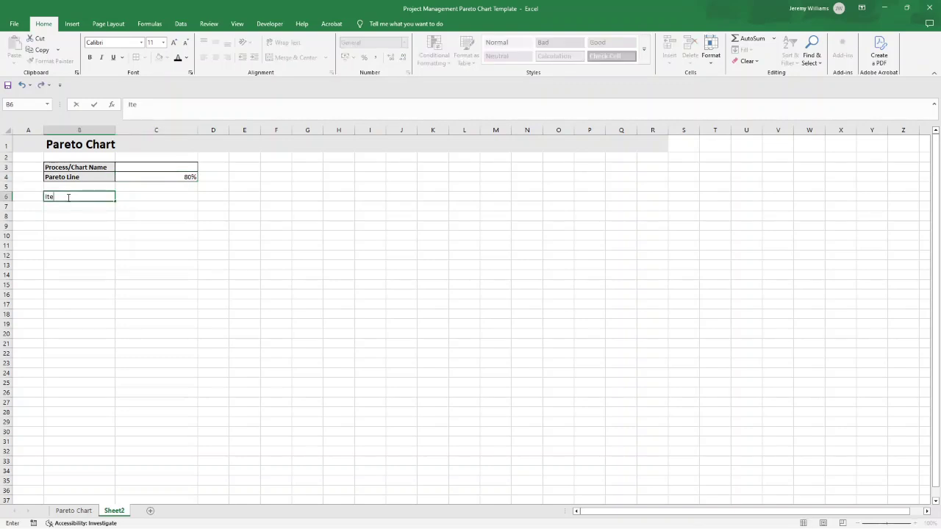
pyautogui.hotkey('ctrl', 'Return')
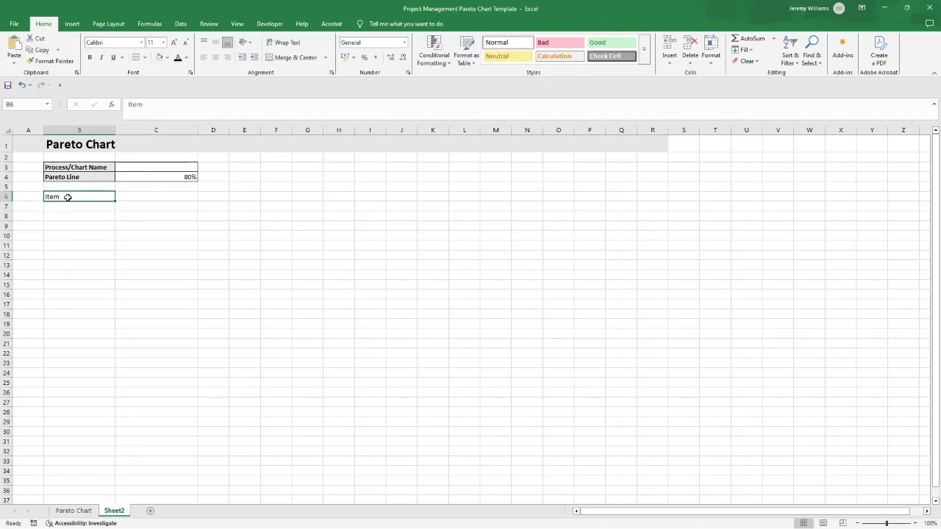
pyautogui.press('Tab')
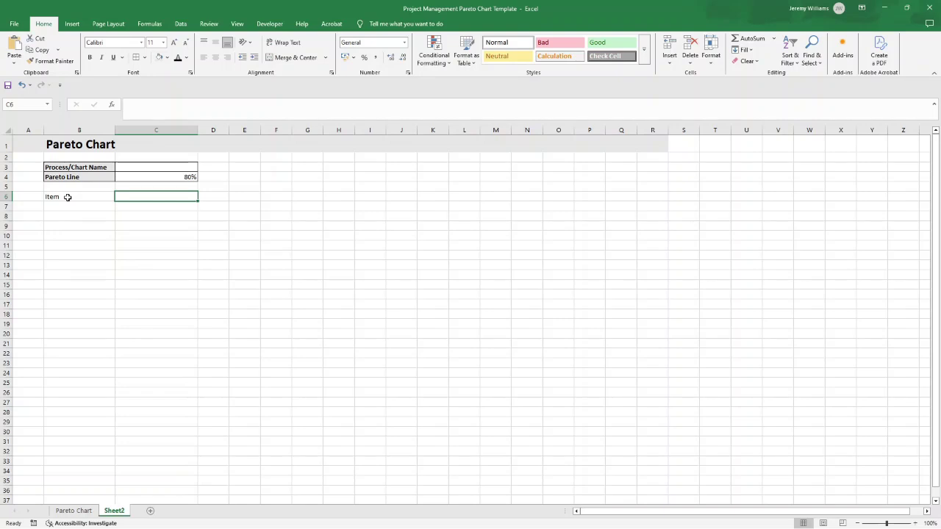
pyautogui.write('Data')
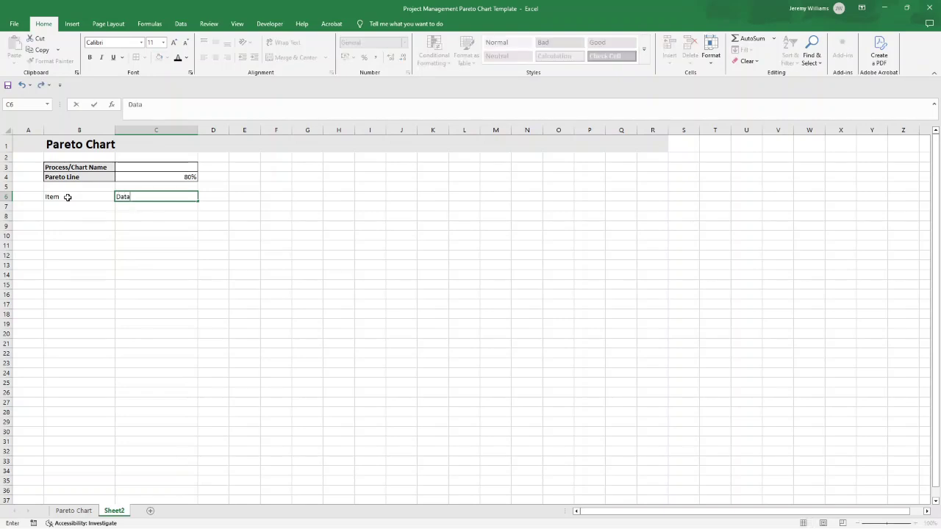
pyautogui.press('Return')
pyautogui.press('Up')
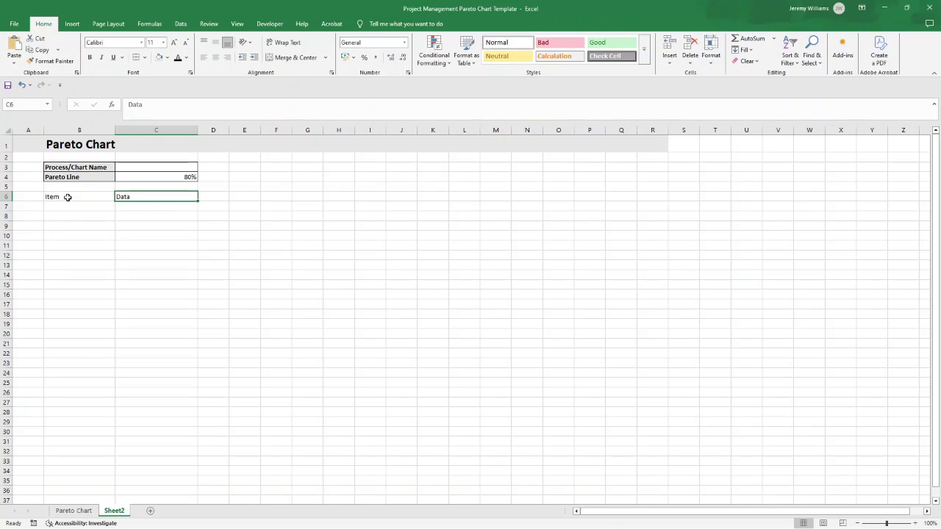
# Add the column header "%" in D6, beside the Data header.
pyautogui.click(67, 197)
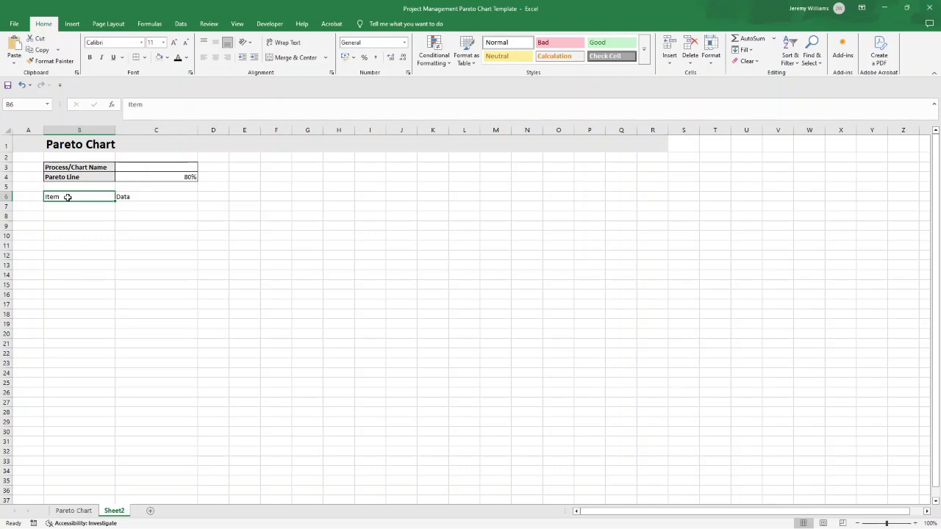
pyautogui.press('Right')
pyautogui.press('Right')
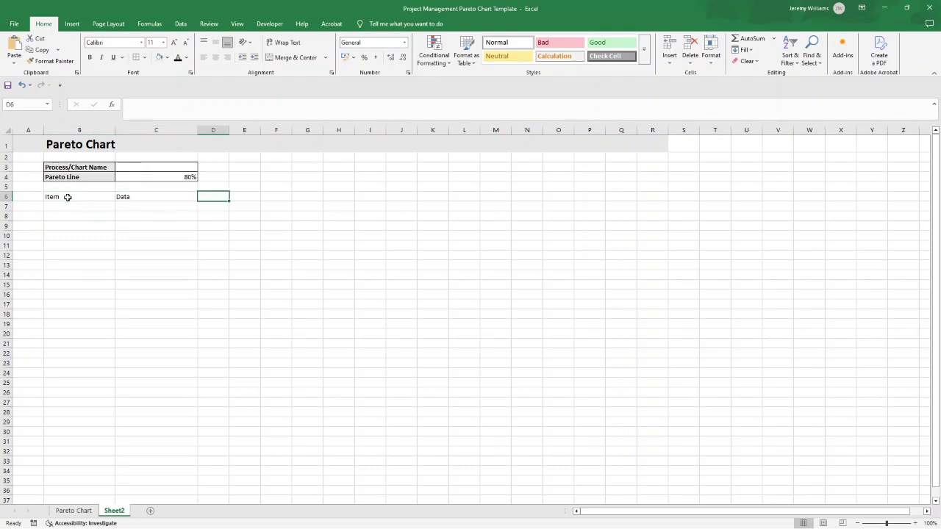
pyautogui.write('%')
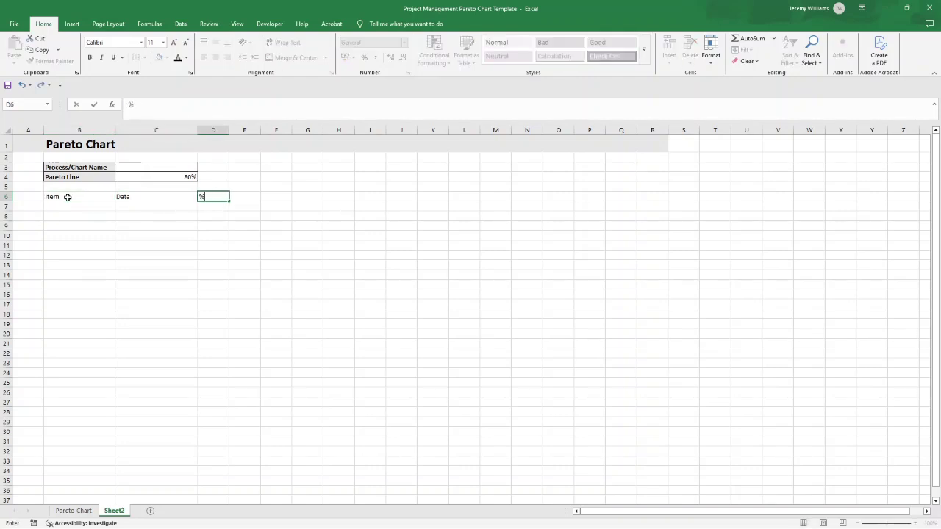
pyautogui.press('Tab')
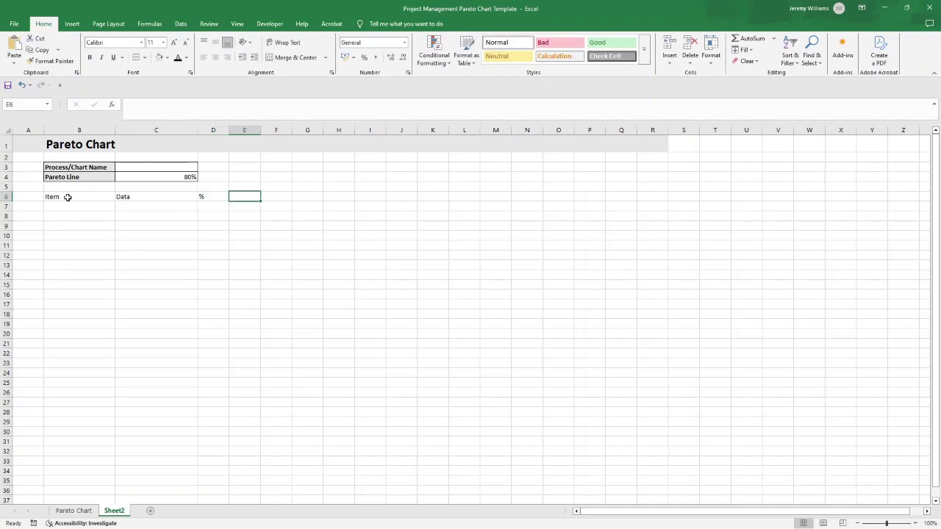
# Add the headers "Cumulative" in E6 and "Line" in F6, and widen column E to fit its text.
pyautogui.write('Cumulative')
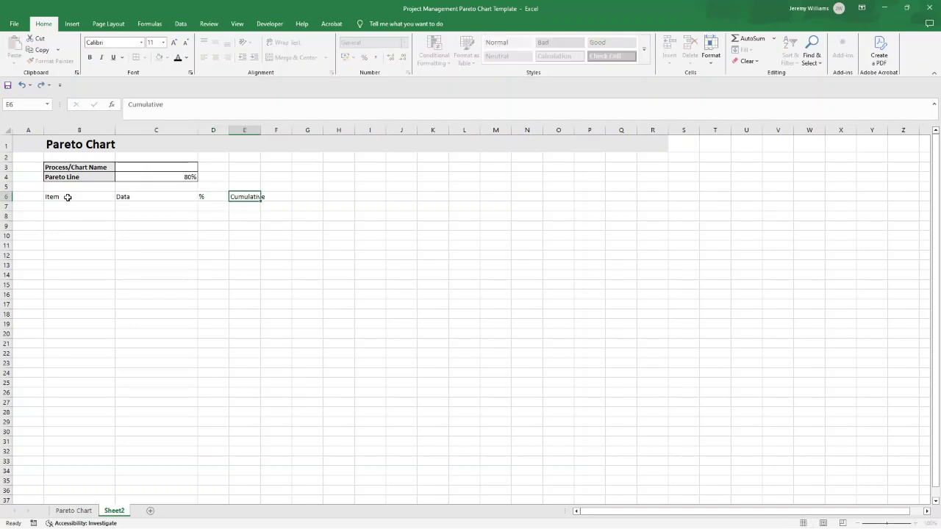
pyautogui.press('Tab')
pyautogui.write('Line')
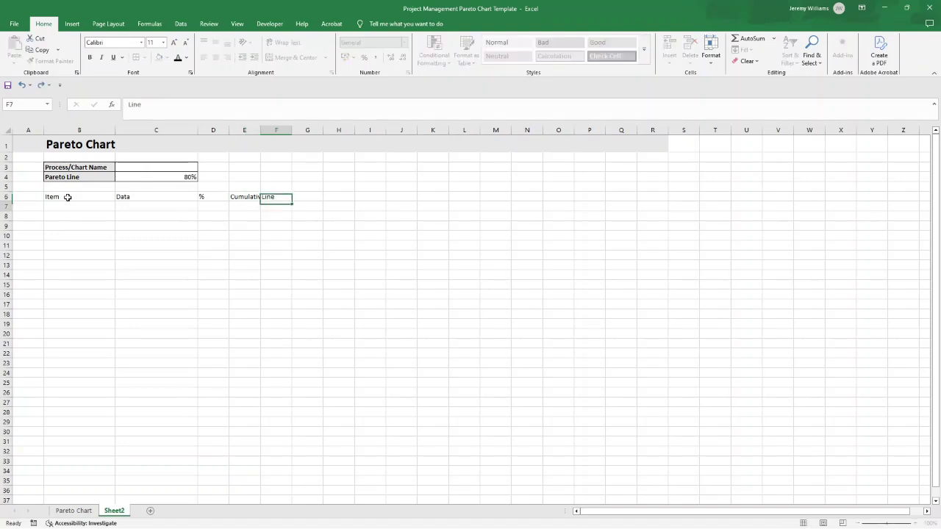
pyautogui.press('Return')
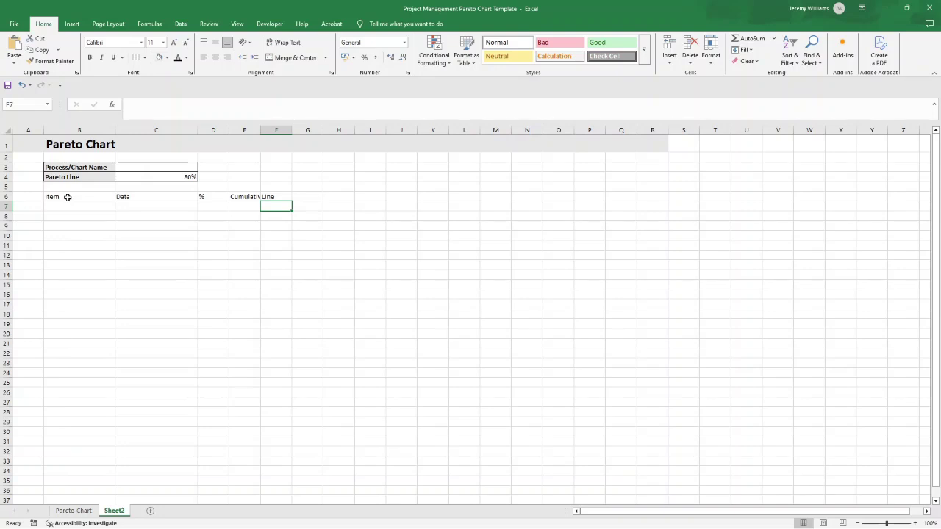
pyautogui.doubleClick(260, 130)
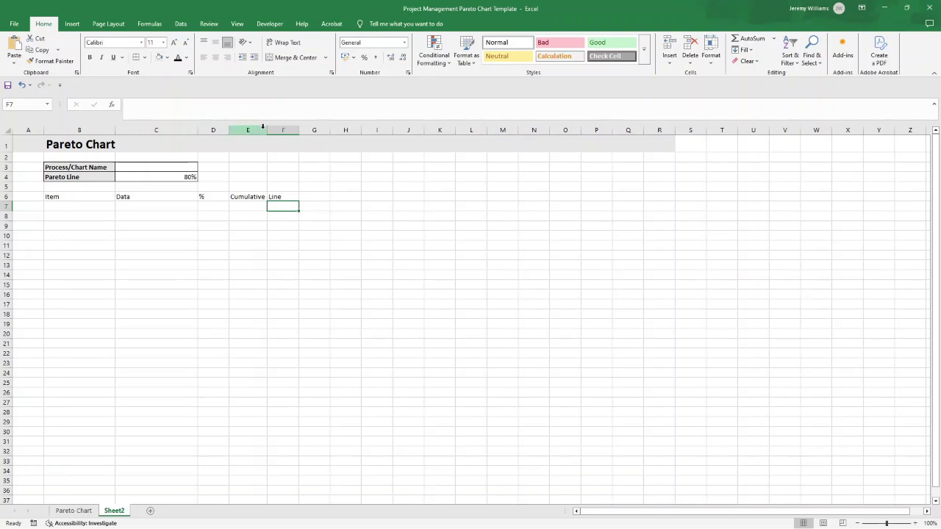
# Convert the range B6:F20 into a table that uses its first row as headers.
pyautogui.moveTo(64, 197); pyautogui.dragTo(274, 334)
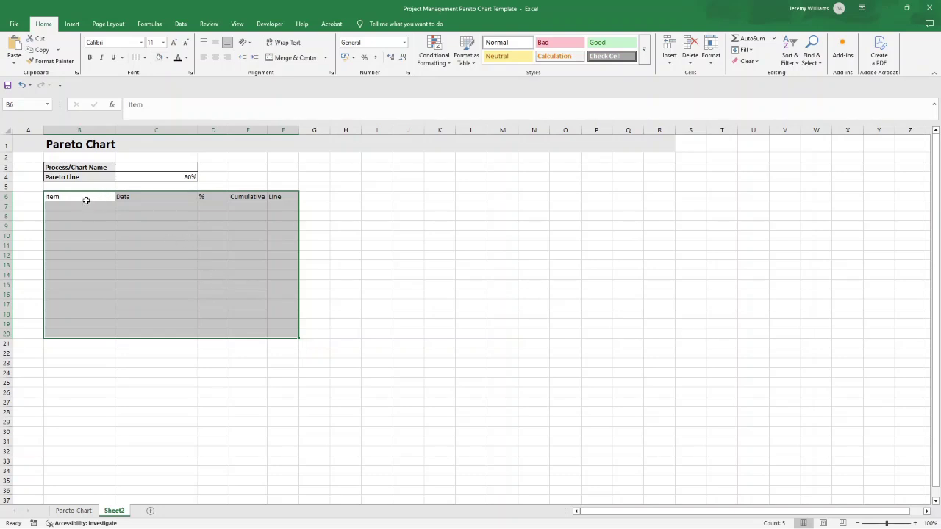
pyautogui.click(72, 24)
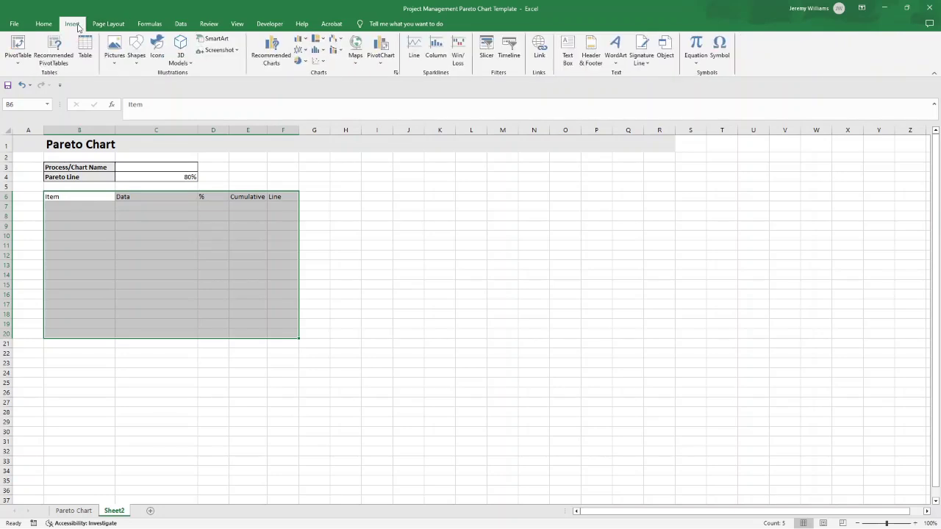
pyautogui.click(85, 45)
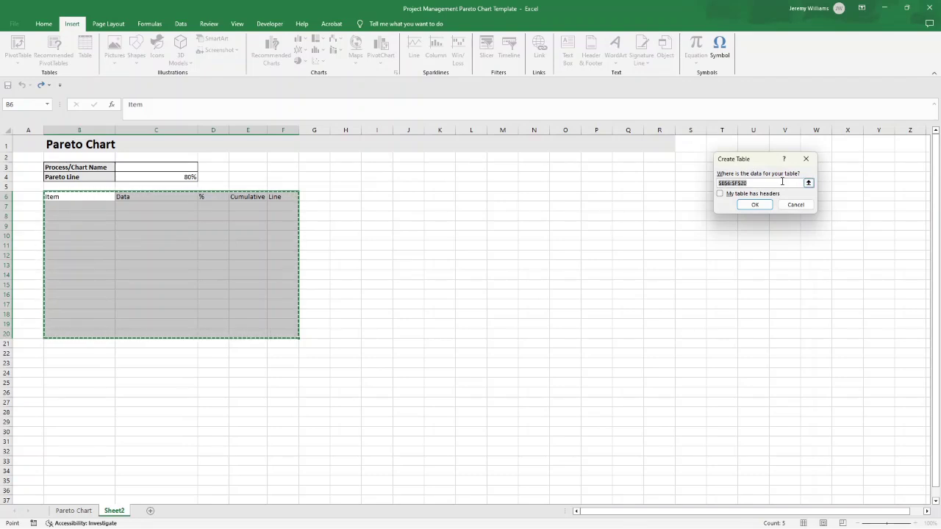
pyautogui.click(720, 194)
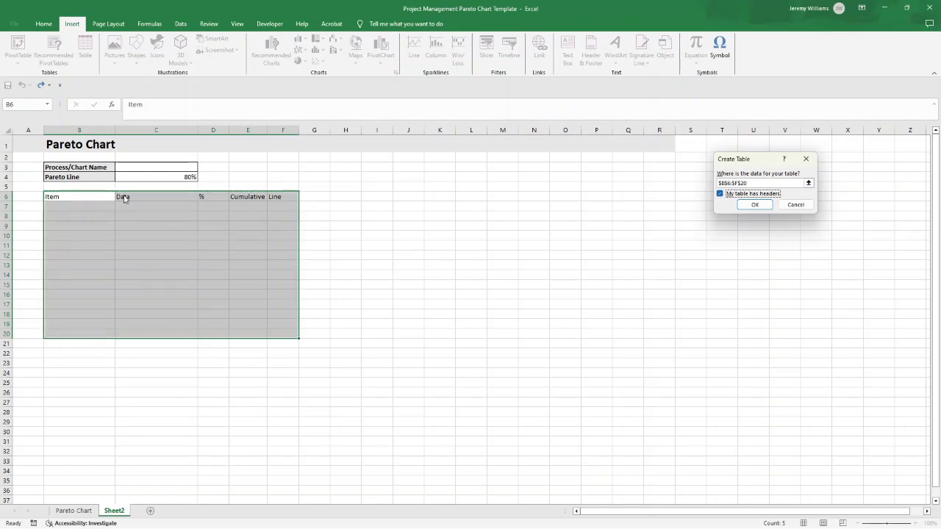
pyautogui.click(745, 208)
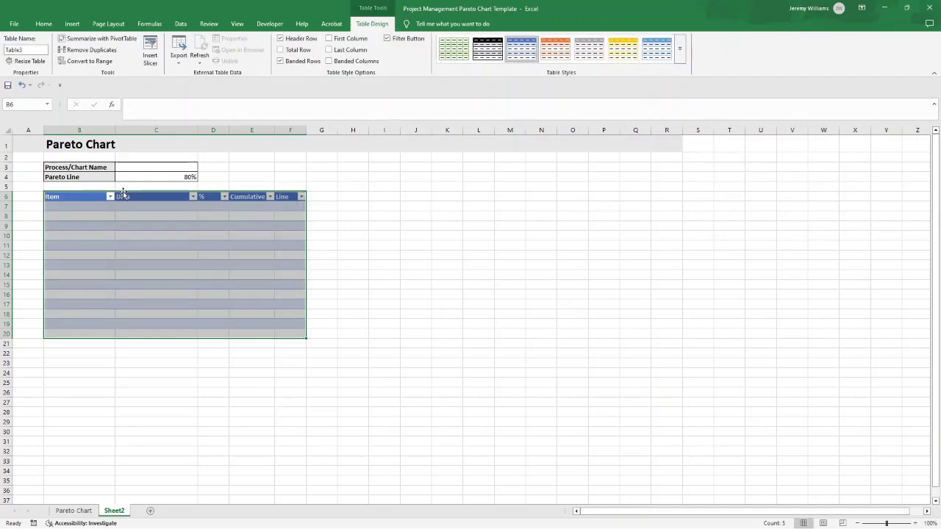
# Apply the light gray table style with a solid gray header row and add all borders to the table.
pyautogui.click(679, 48)
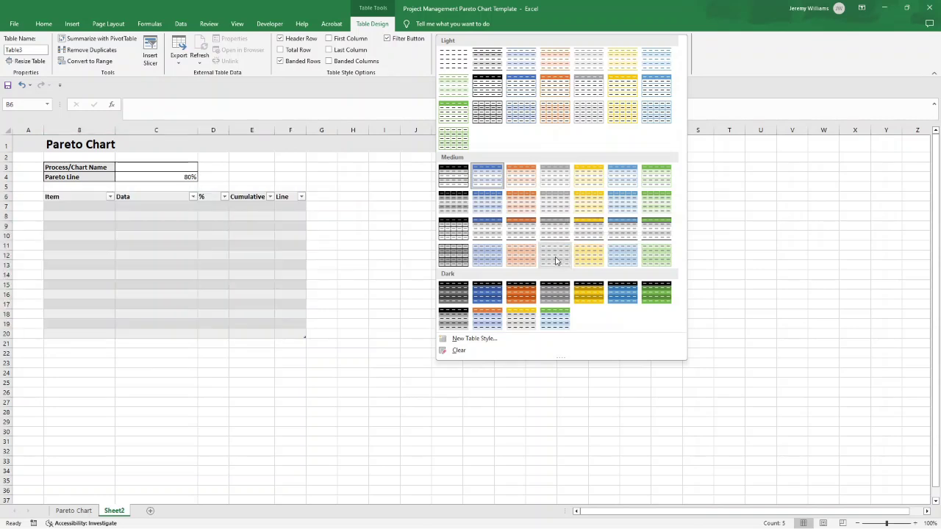
pyautogui.click(594, 96)
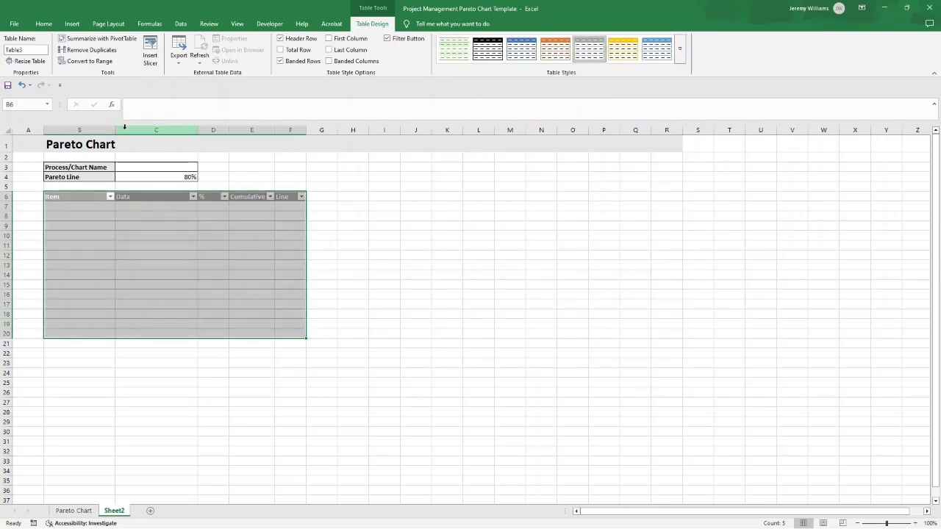
pyautogui.click(43, 23)
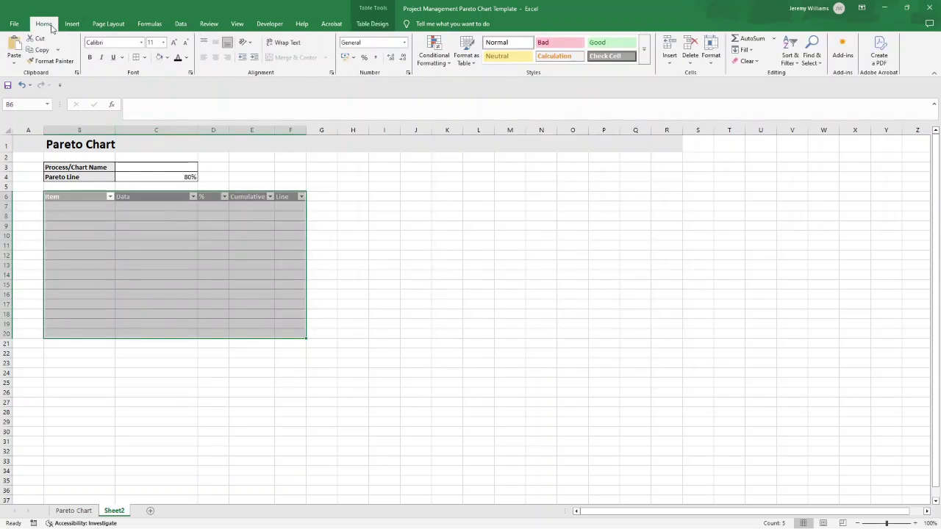
pyautogui.click(135, 58)
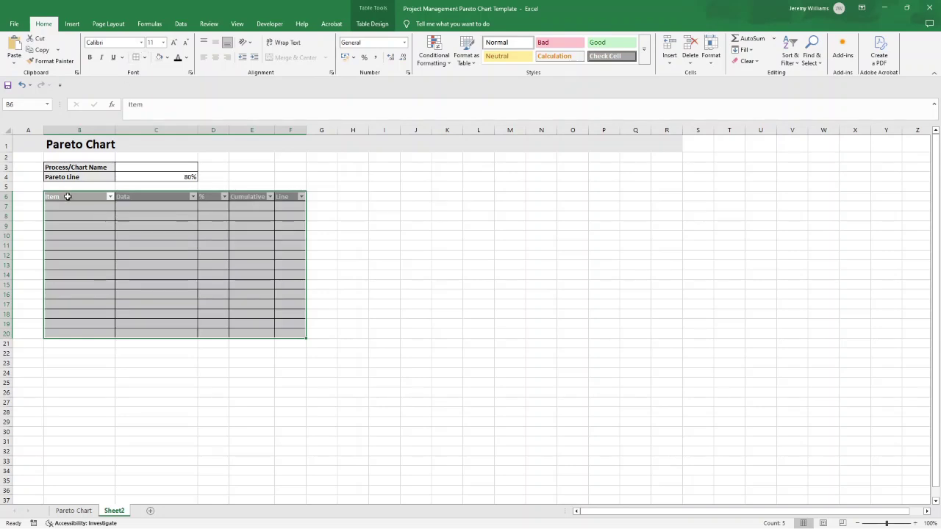
# Change the font color of the table headers in B6:F6 to black.
pyautogui.moveTo(67, 196); pyautogui.dragTo(294, 196)
pyautogui.click(178, 59)
pyautogui.click(104, 227)
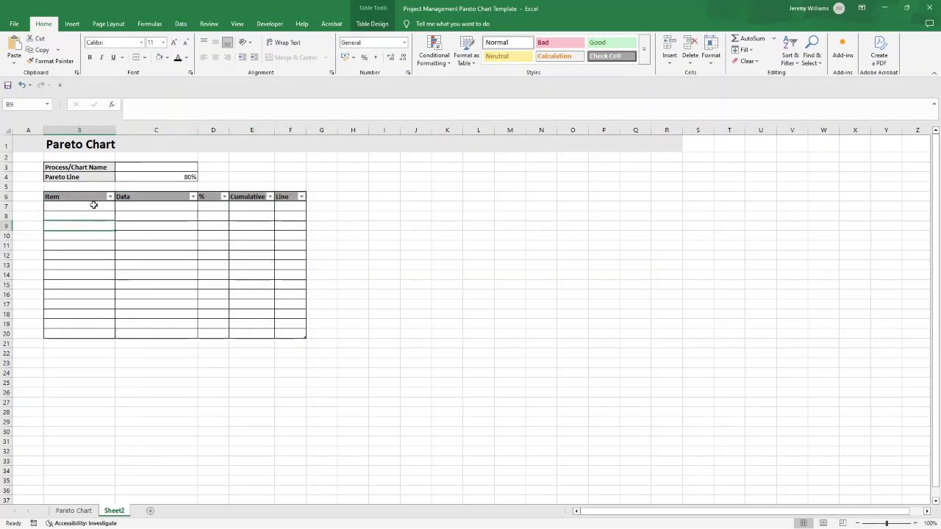
# Fill the Item column from B7 to B20 with the series "Item 1" through "Item 14".
pyautogui.click(94, 205)
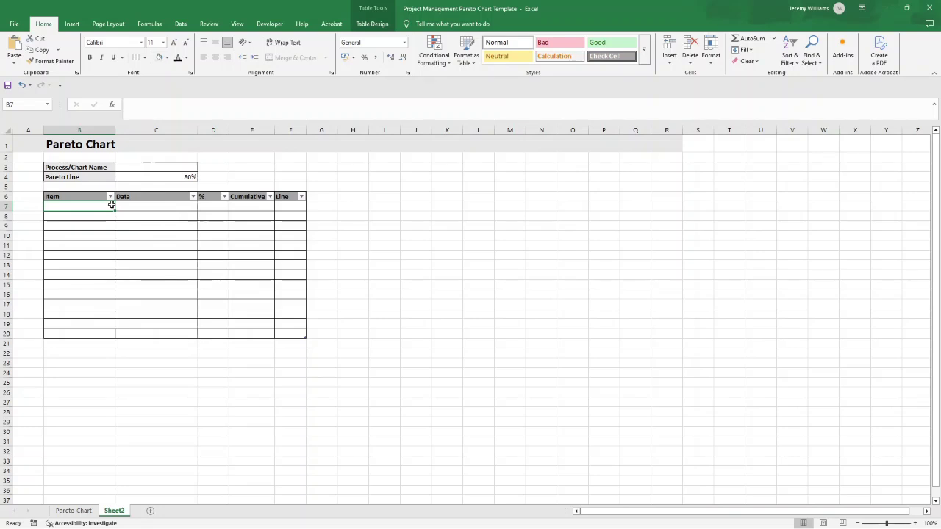
pyautogui.write('Item 1')
pyautogui.press('Return')
pyautogui.write('Item 1')
pyautogui.press('Return')
pyautogui.click(110, 206)
pyautogui.moveTo(116, 211); pyautogui.dragTo(118, 336)
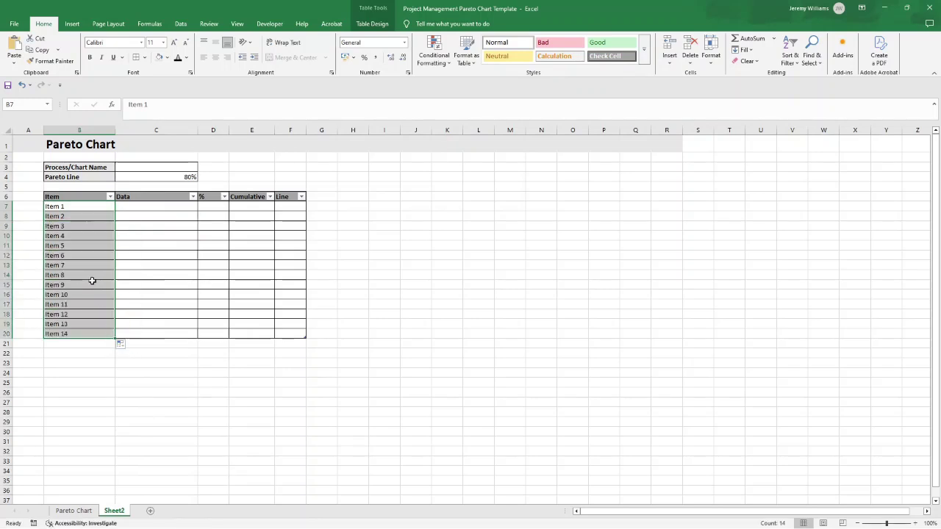
# Delete rows 17 to 20, which hold Items 11 to 14, from the worksheet.
pyautogui.click(128, 206)
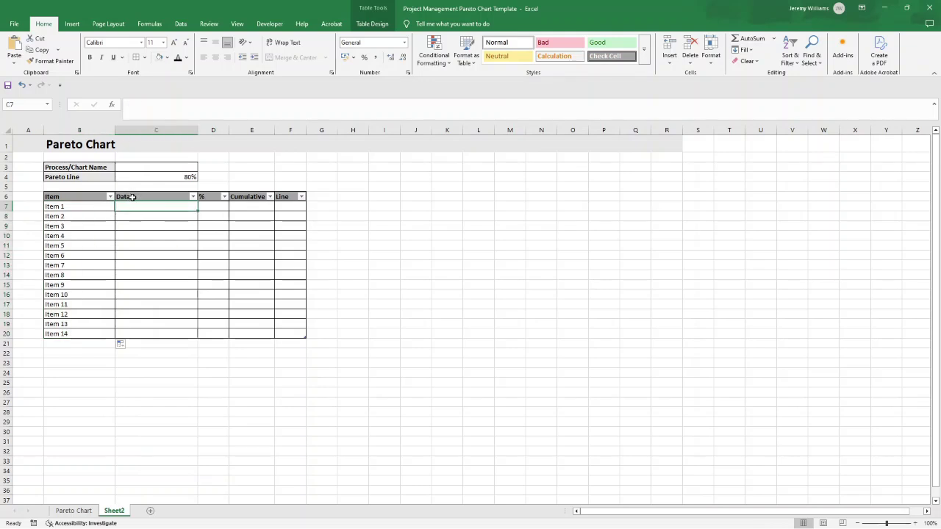
pyautogui.moveTo(86, 205); pyautogui.dragTo(94, 281)
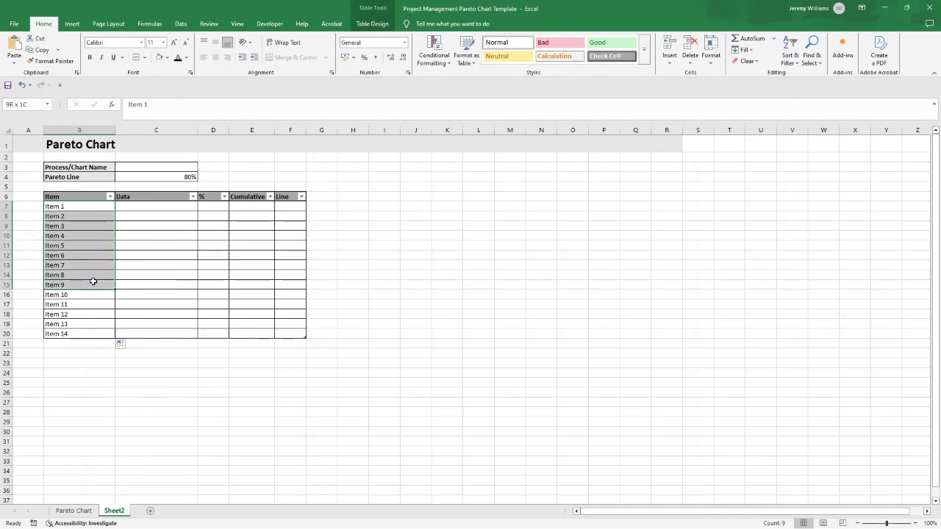
pyautogui.click(91, 305)
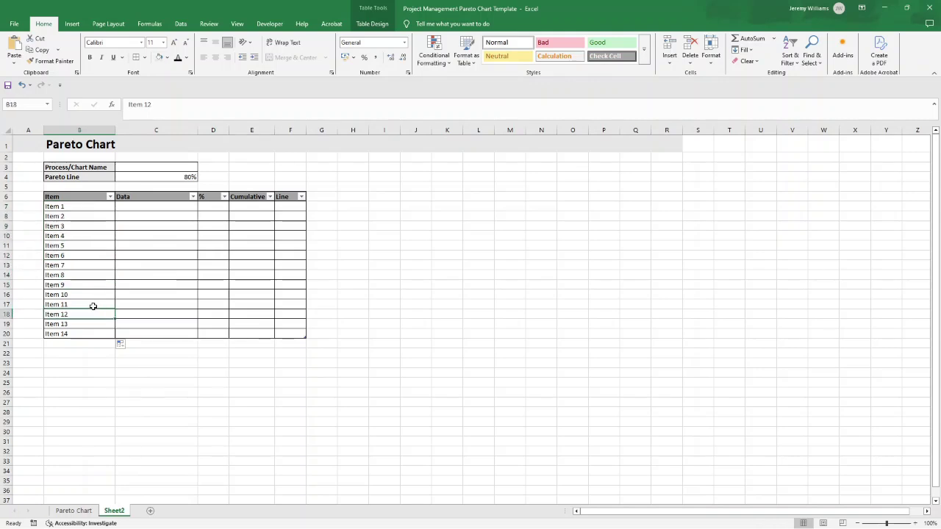
pyautogui.click(6, 304)
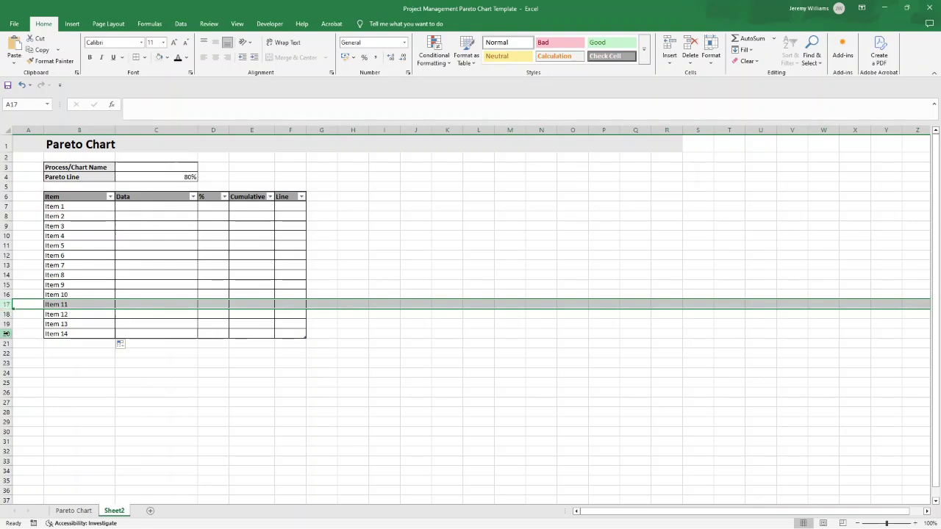
pyautogui.keyDown('shift'); pyautogui.click(7, 334); pyautogui.keyUp('shift')
pyautogui.rightClick(6, 333)
pyautogui.click(44, 428)
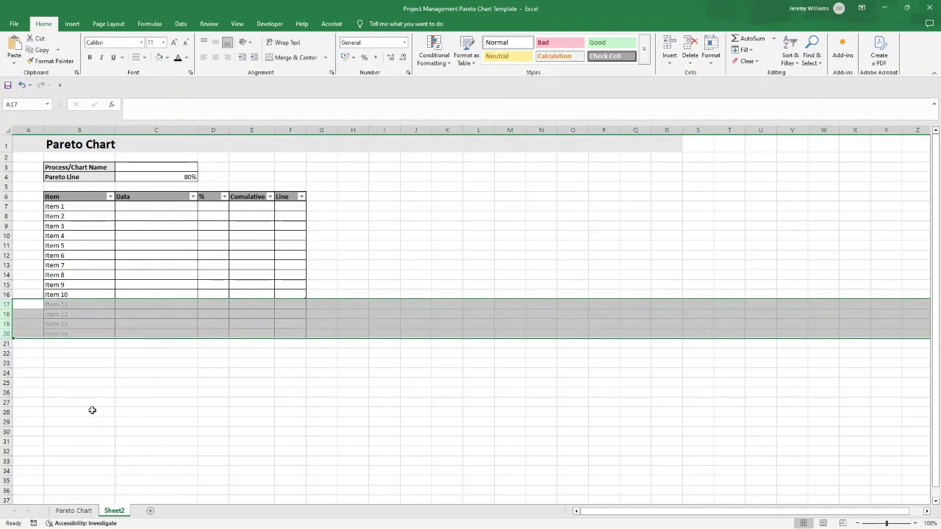
pyautogui.click(136, 324)
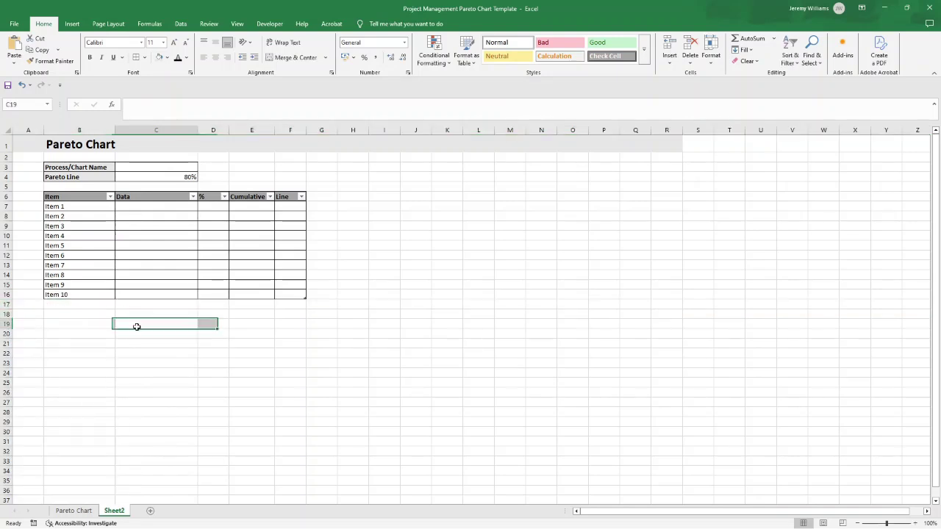
# Enter the values 45, 40, 35, 20, 10, 25, 5, 55, 20 and 5 in the Data column, C7 to C16.
pyautogui.click(155, 206)
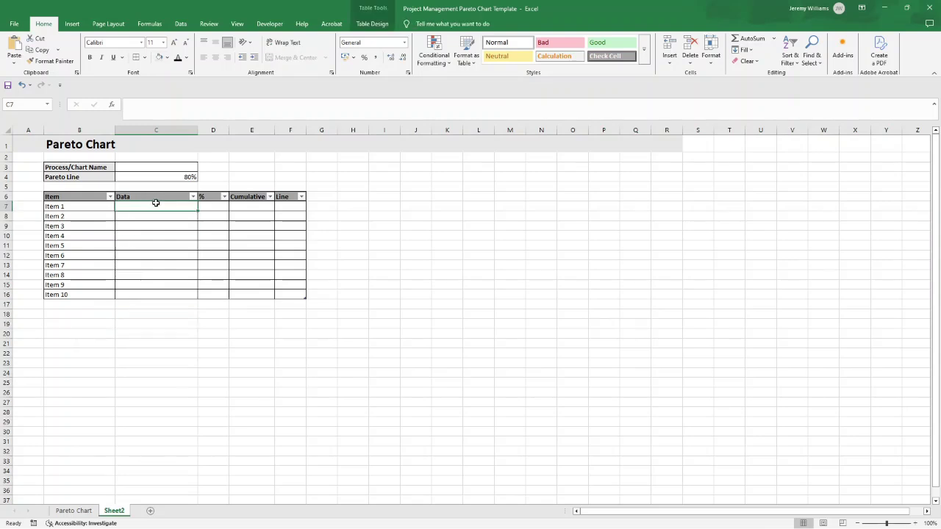
pyautogui.write('45')
pyautogui.press('Return')
pyautogui.write('40')
pyautogui.press('Return')
pyautogui.write('35')
pyautogui.press('Return')
pyautogui.write('20')
pyautogui.press('Return')
pyautogui.write('10')
pyautogui.press('Return')
pyautogui.write('25')
pyautogui.press('Return')
pyautogui.write('5')
pyautogui.press('Return')
pyautogui.write('55')
pyautogui.press('Return')
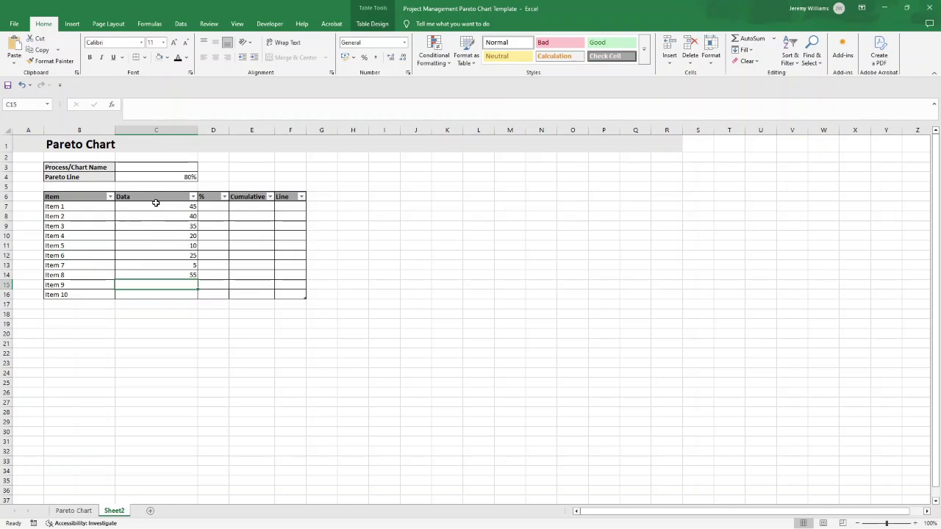
pyautogui.write('20')
pyautogui.press('Return')
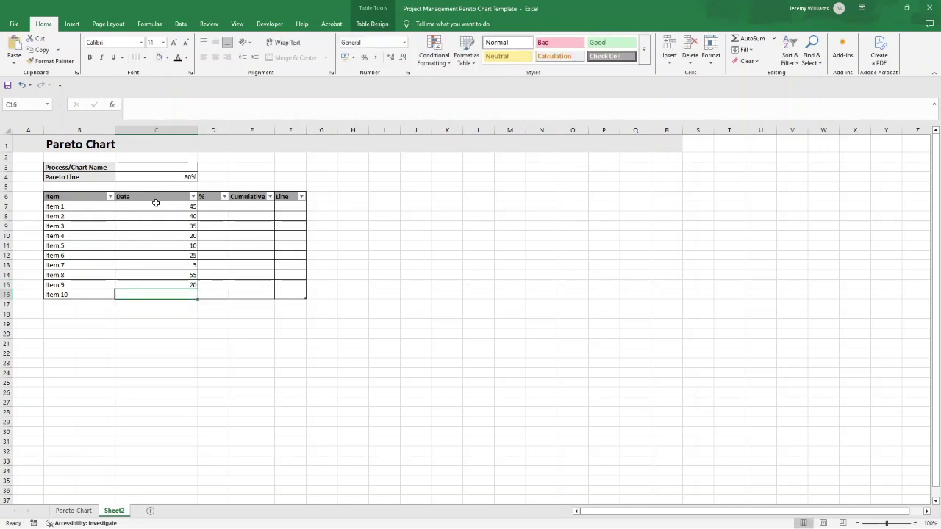
pyautogui.write('5')
pyautogui.press('Return')
# Sort the table by the Data column from largest to smallest.
pyautogui.click(159, 197)
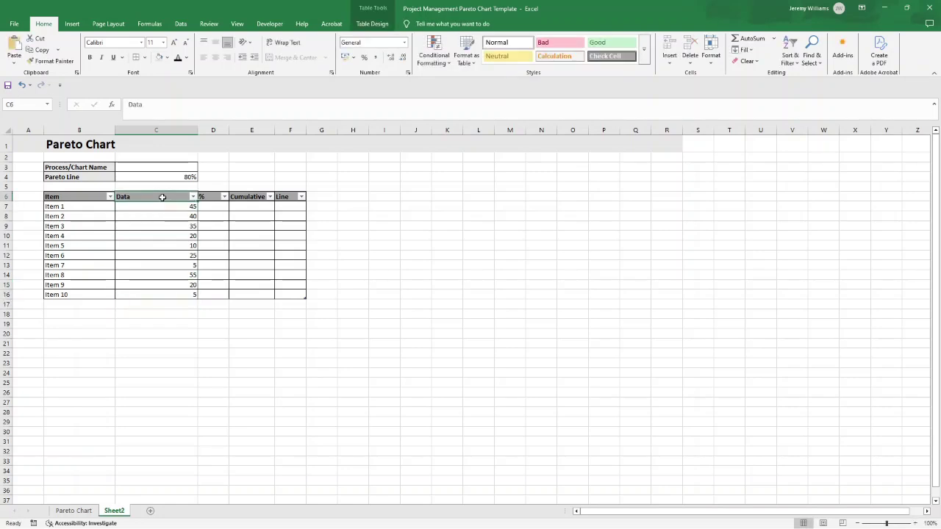
pyautogui.click(194, 197)
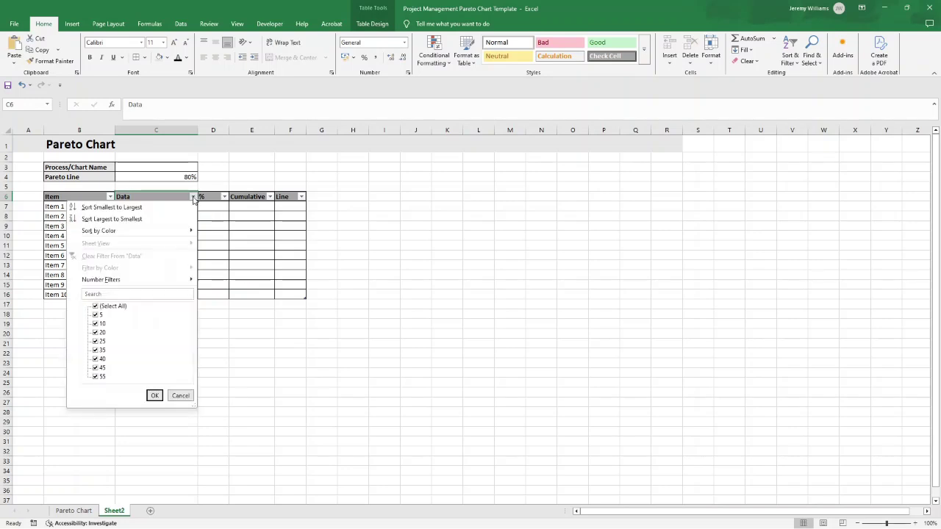
pyautogui.click(154, 220)
pyautogui.moveTo(63, 206); pyautogui.dragTo(96, 294)
pyautogui.click(147, 235)
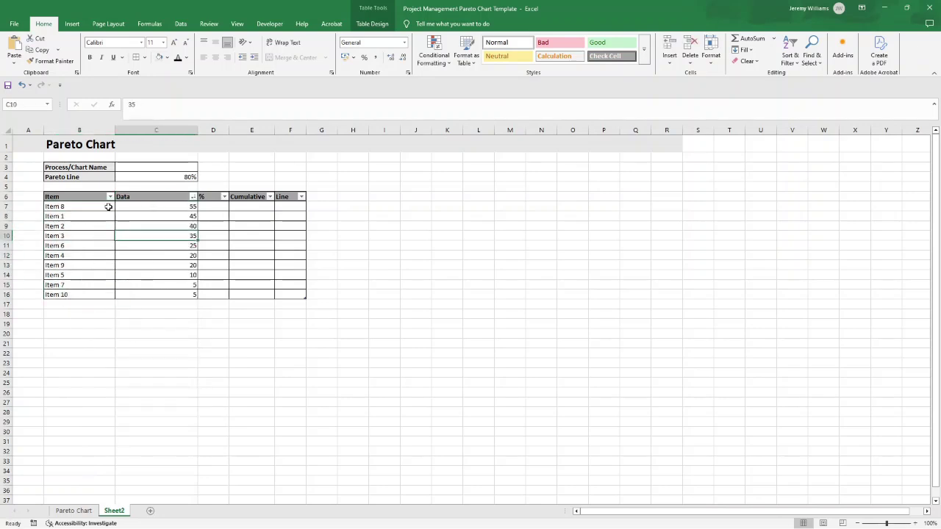
# Enter a SUM formula in C17 that totals the Data values in C7:C16.
pyautogui.click(101, 304)
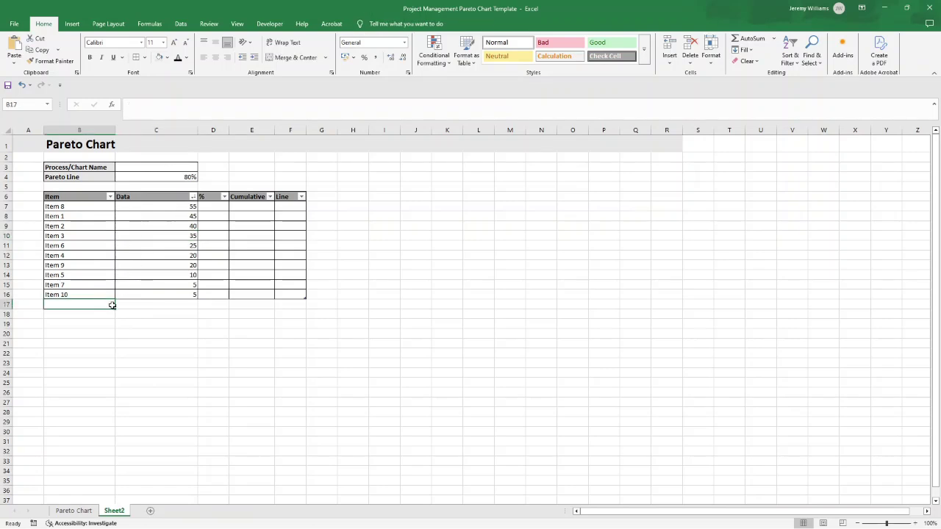
pyautogui.click(152, 303)
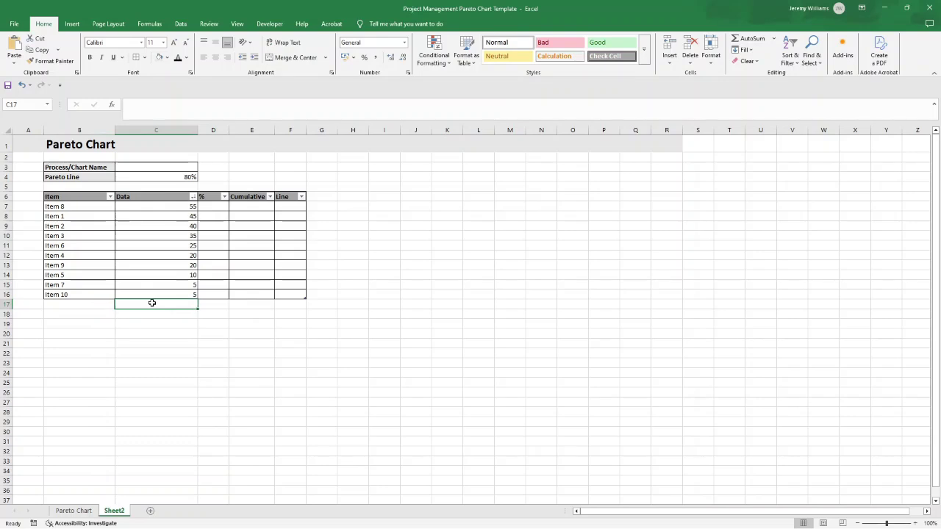
pyautogui.write('=sum(')
pyautogui.moveTo(161, 208); pyautogui.dragTo(168, 292)
pyautogui.write(')')
pyautogui.press('Return')
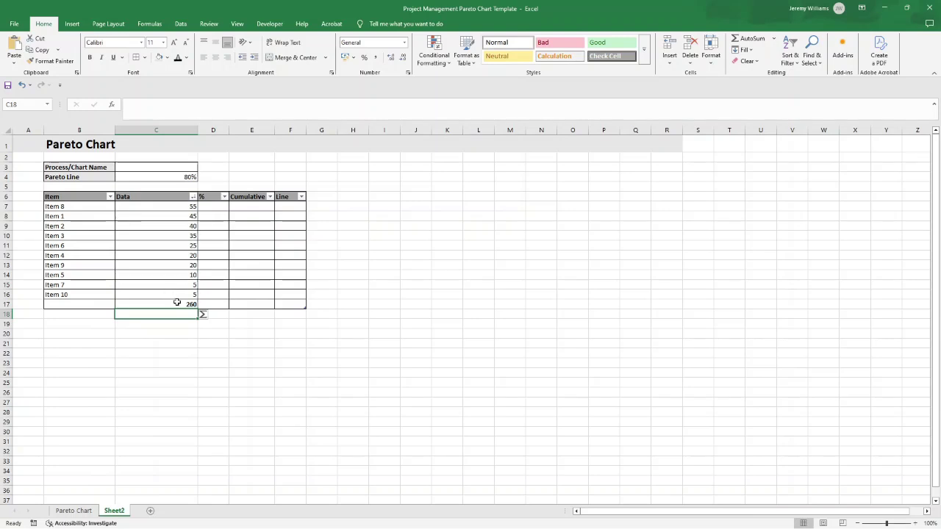
pyautogui.click(178, 304)
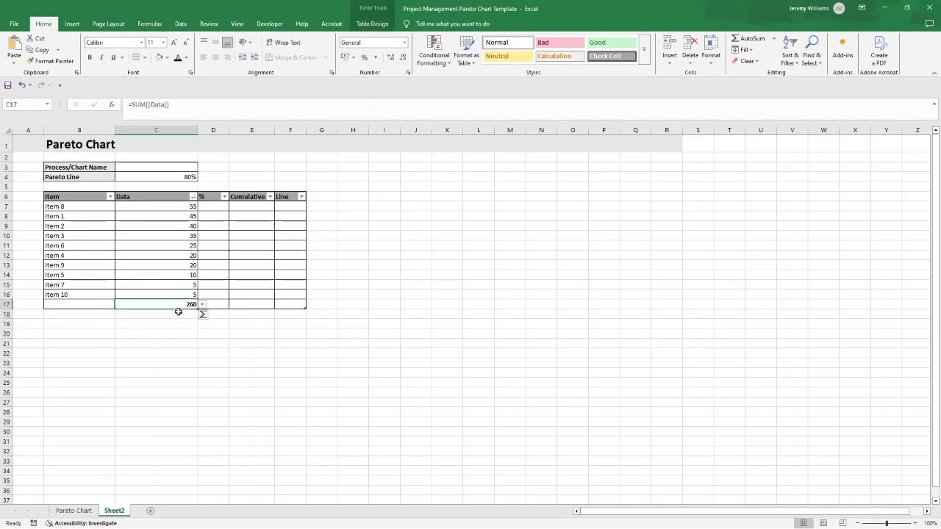
# Label B17 "Grand Total" and shade the total cells B17:C17 light gray.
pyautogui.click(91, 303)
pyautogui.write('Grand Total')
pyautogui.press('Return')
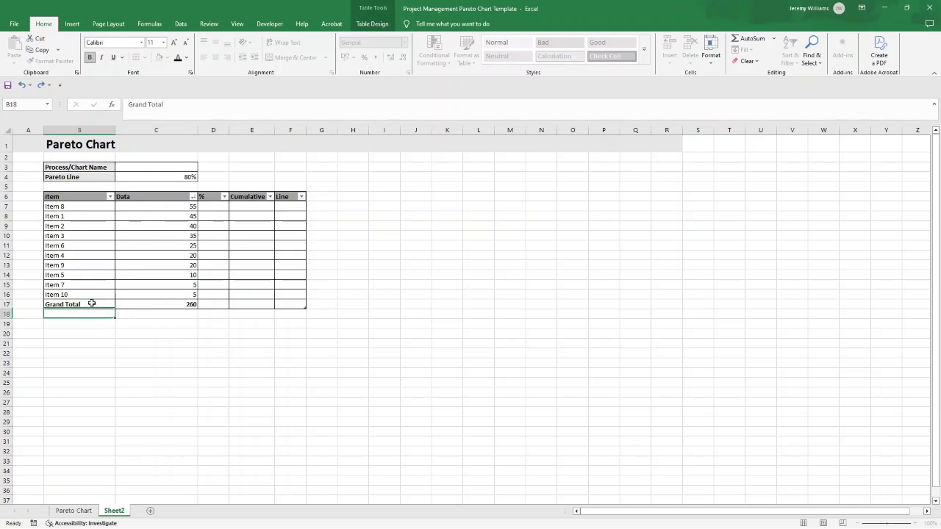
pyautogui.moveTo(91, 303); pyautogui.dragTo(124, 303)
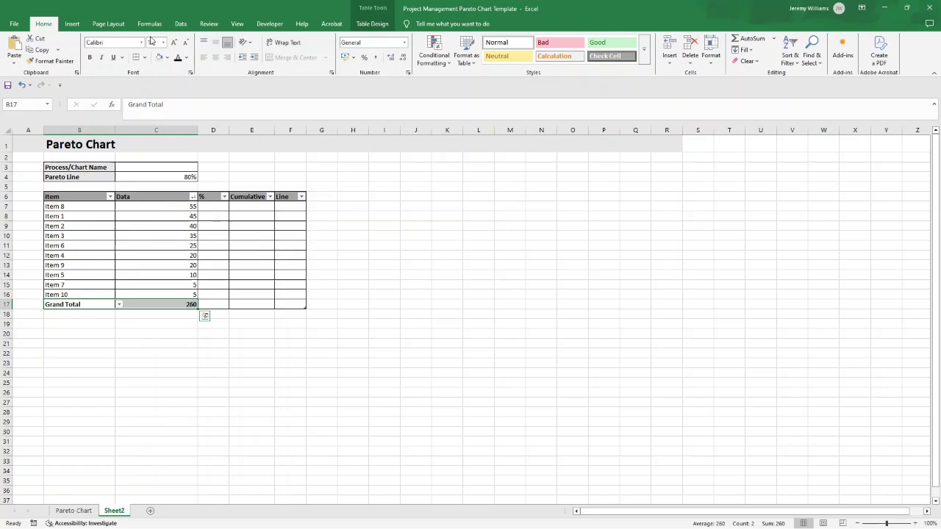
pyautogui.click(187, 371)
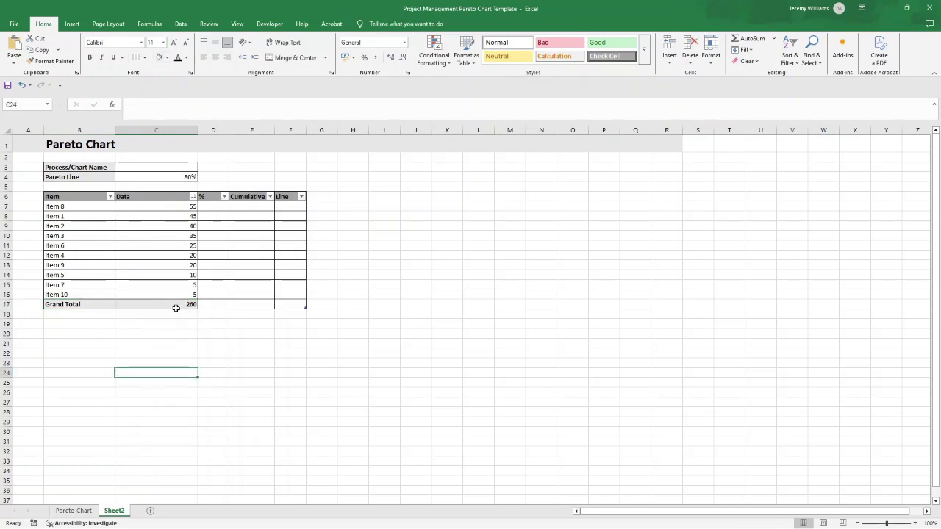
pyautogui.click(177, 305)
pyautogui.moveTo(194, 206); pyautogui.dragTo(193, 294)
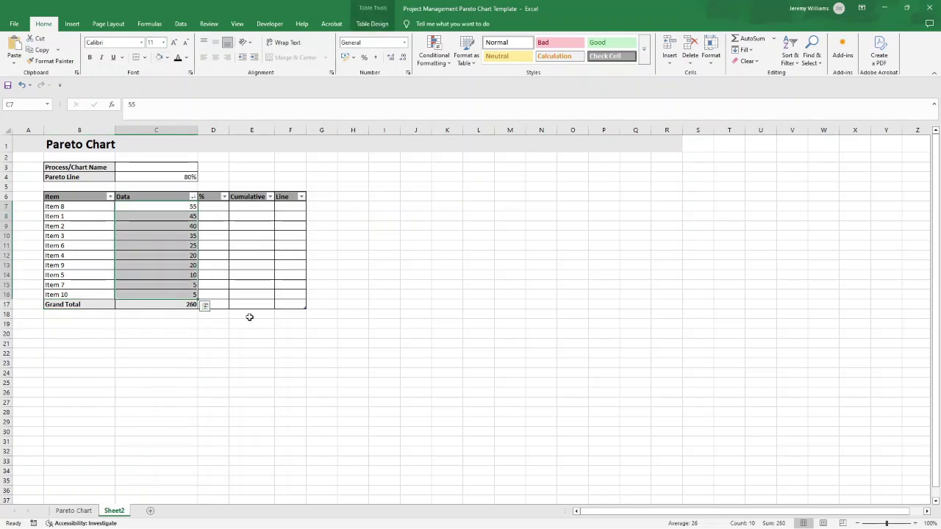
pyautogui.click(260, 341)
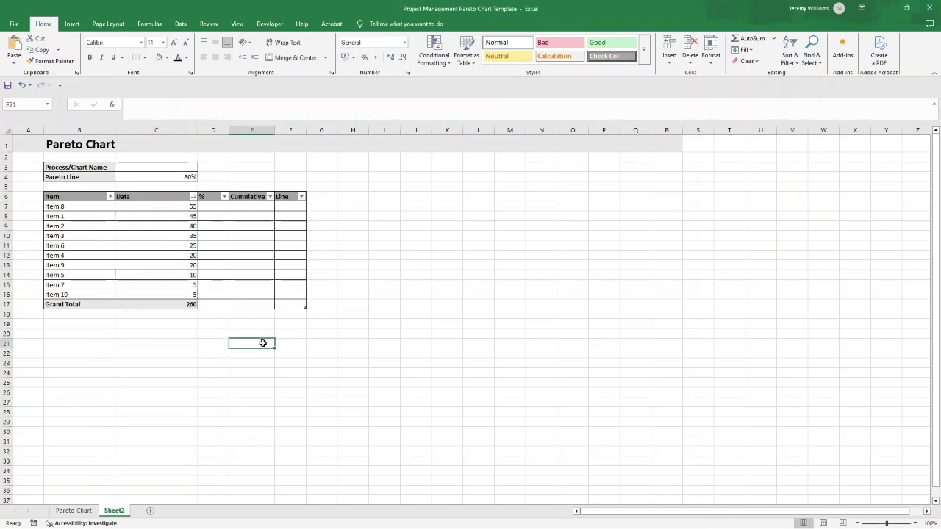
# Copy the total formula from C17 into D17 as a centred percentage, and centre the % header in D6.
pyautogui.click(189, 306)
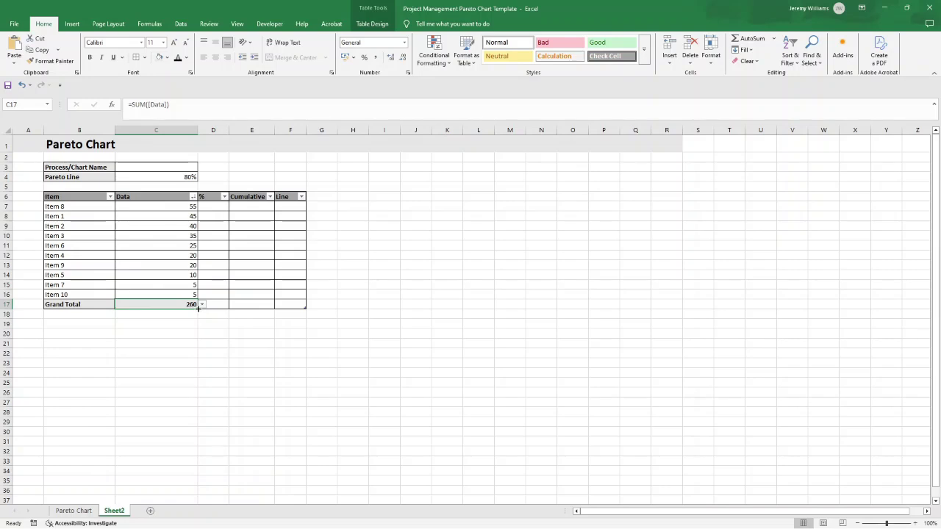
pyautogui.moveTo(198, 309); pyautogui.dragTo(222, 310)
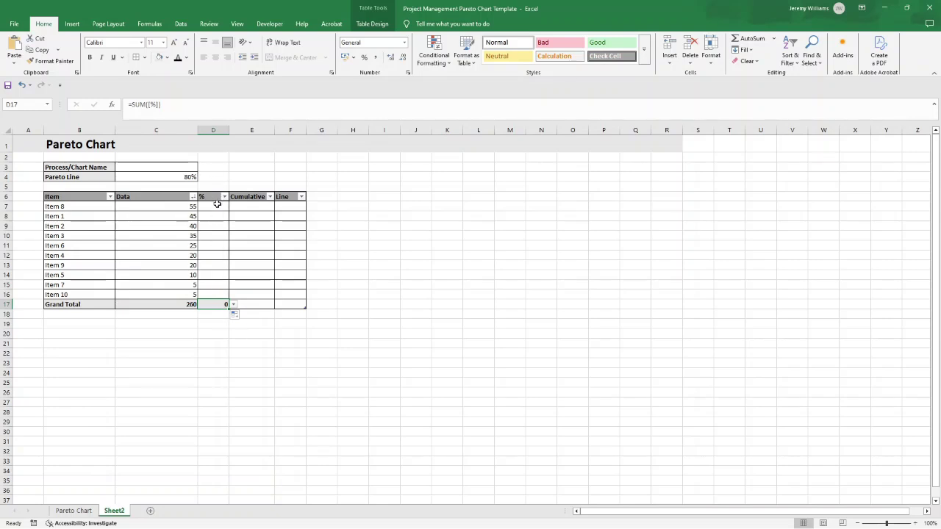
pyautogui.click(364, 59)
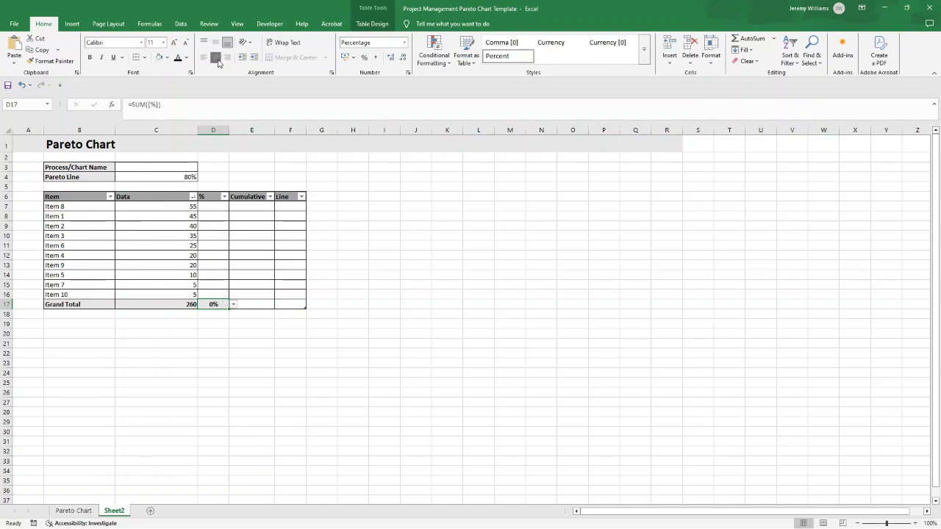
pyautogui.click(212, 197)
pyautogui.click(215, 57)
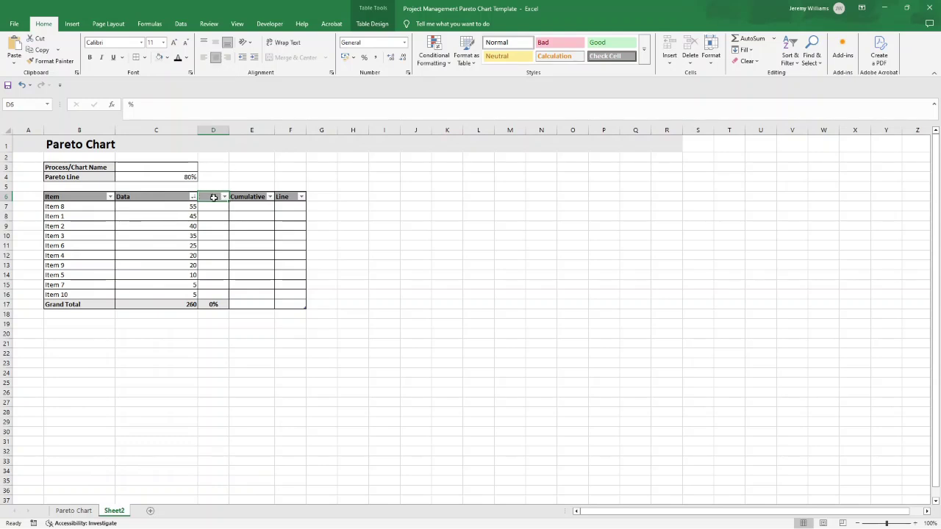
# Fill the whole % column, D6:D17, with a light gold colour.
pyautogui.moveTo(214, 197); pyautogui.dragTo(218, 308)
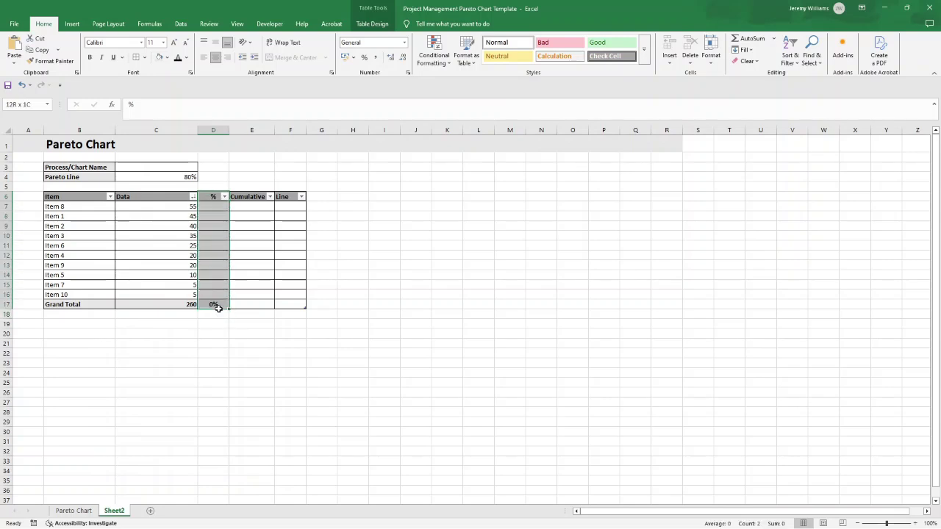
pyautogui.click(168, 58)
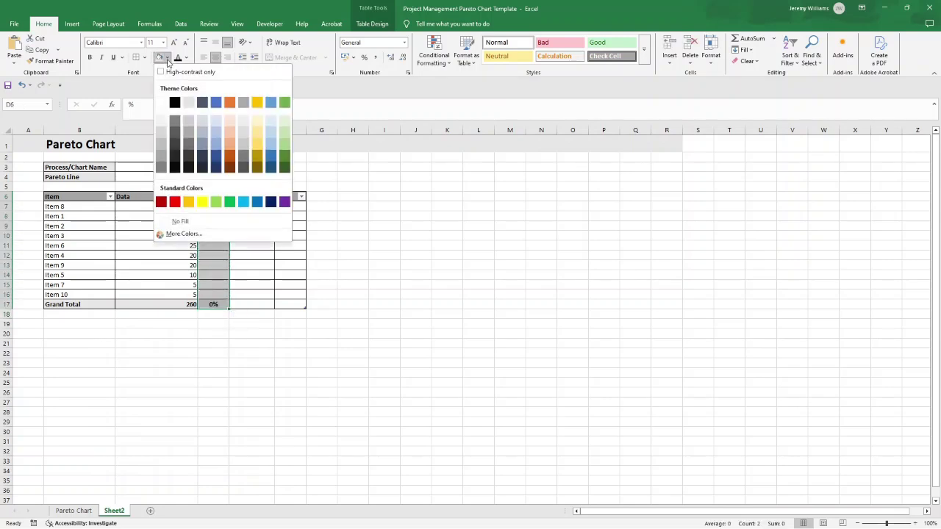
pyautogui.click(257, 124)
pyautogui.click(406, 233)
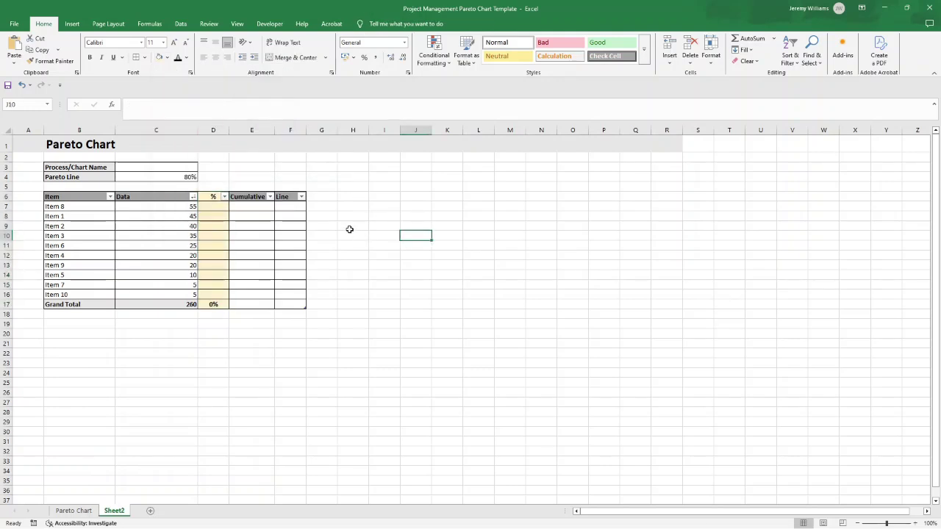
# Enter the formula =C7/C$17 in D7 and apply it to every item row of the % column.
pyautogui.click(219, 206)
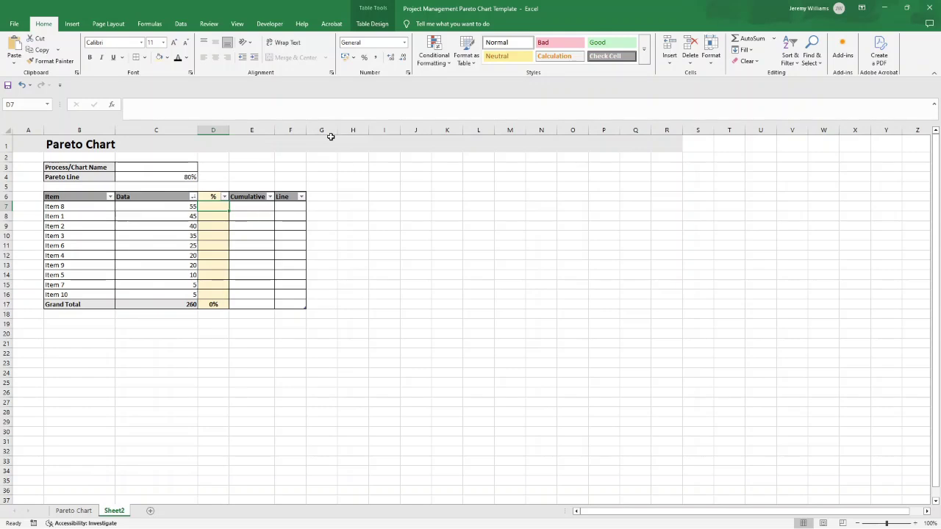
pyautogui.write('=')
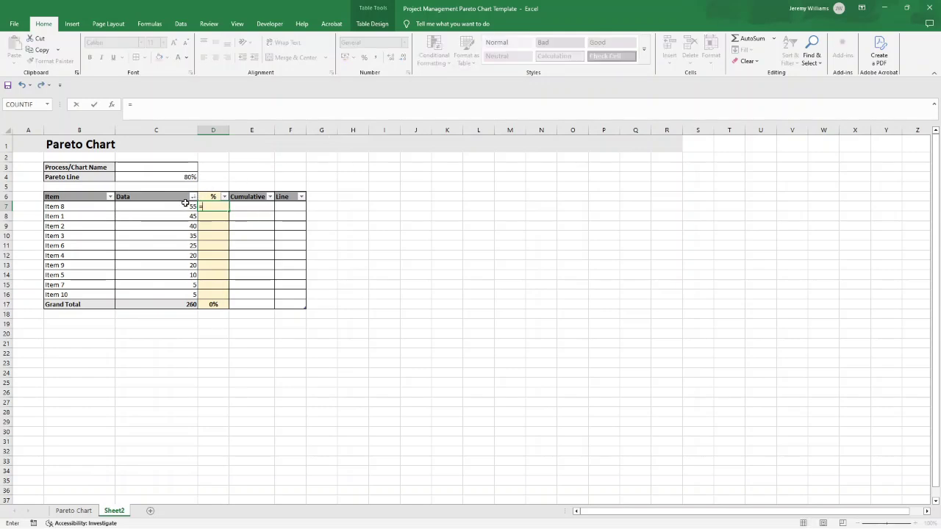
pyautogui.write('C7/')
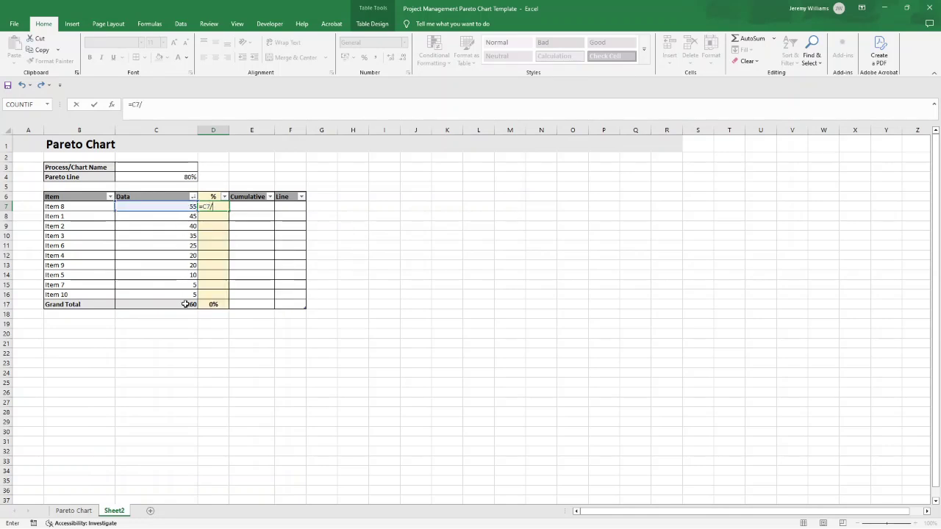
pyautogui.click(185, 305)
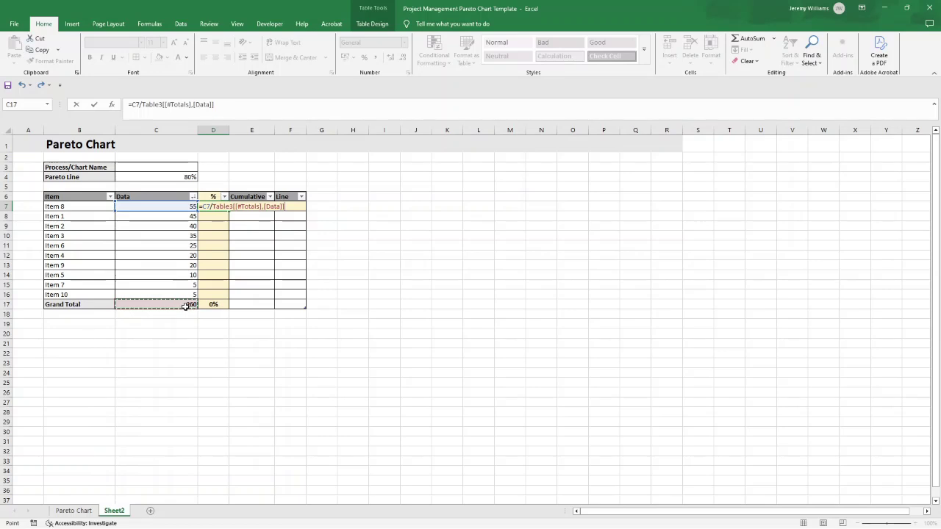
pyautogui.moveTo(212, 206); pyautogui.dragTo(285, 206)
pyautogui.press('BackSpace')
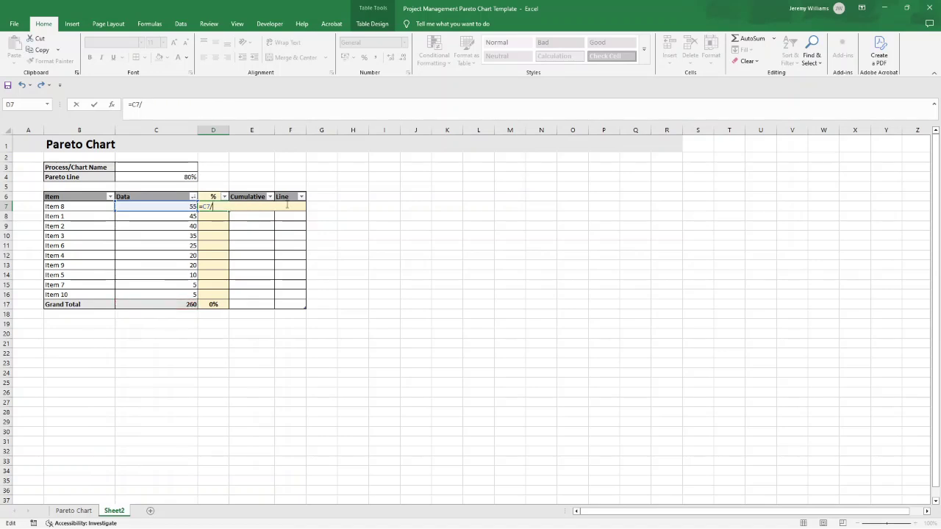
pyautogui.write('C17')
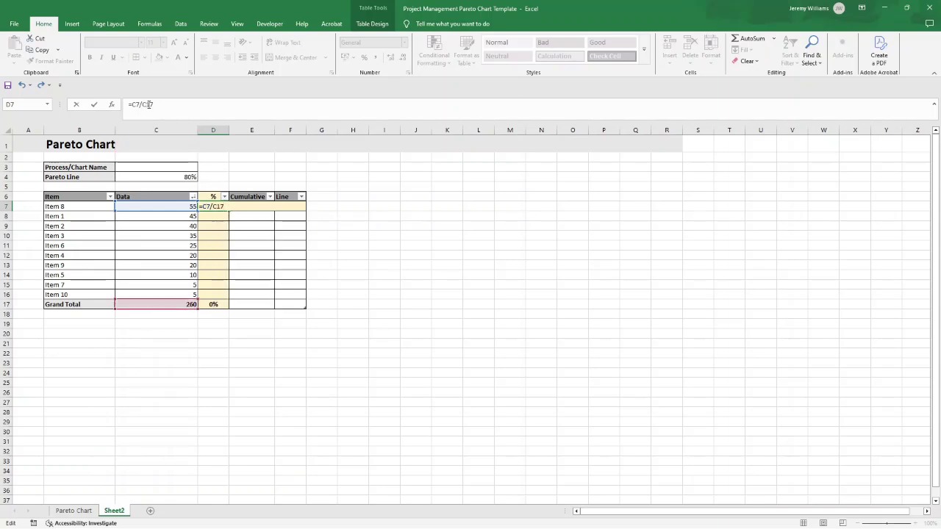
pyautogui.press('Return')
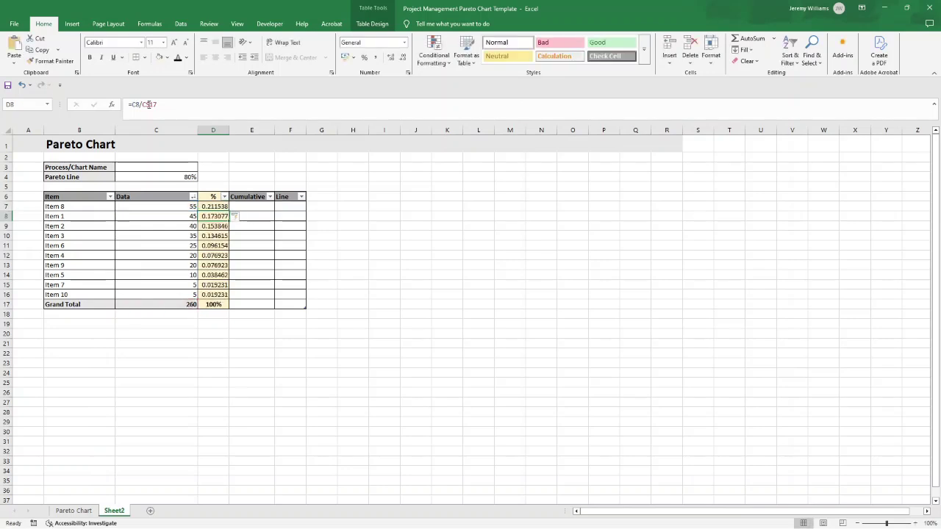
pyautogui.click(213, 277)
pyautogui.click(185, 105)
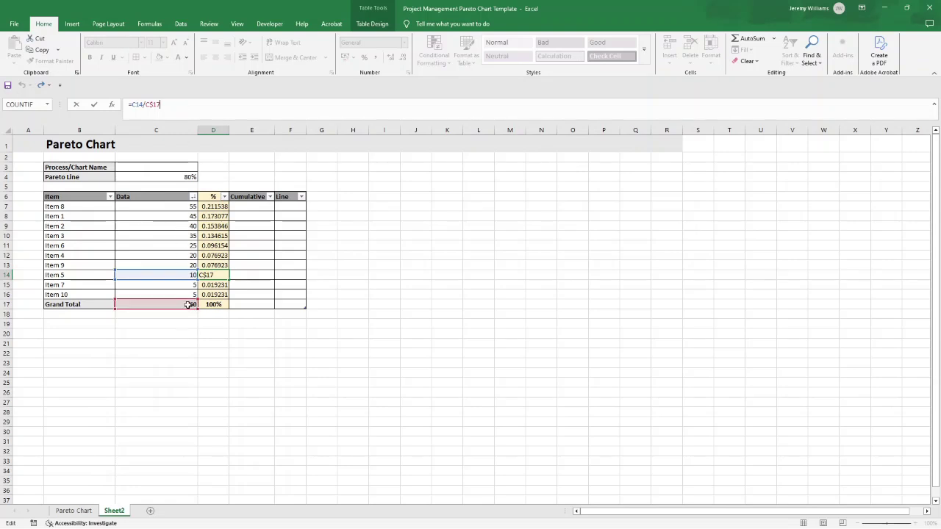
pyautogui.press('Return')
pyautogui.click(224, 206)
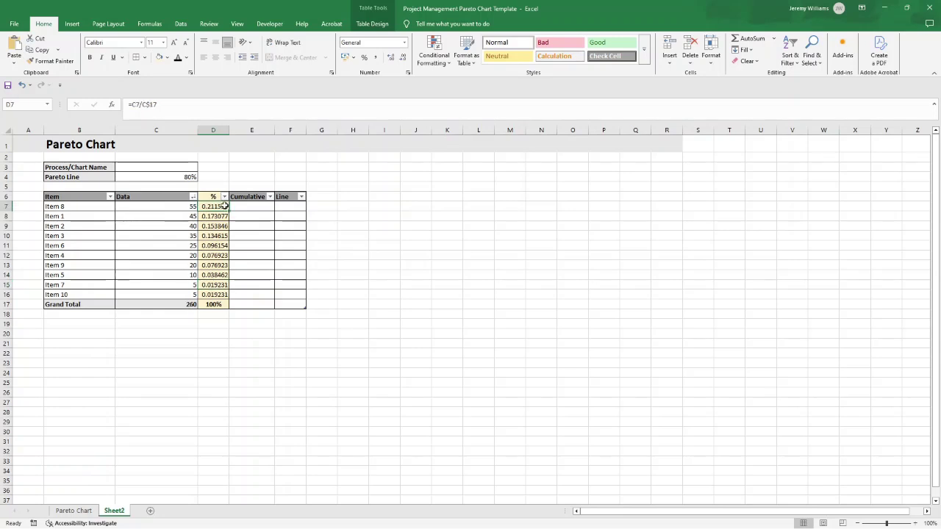
# Format the item percentages in D7:D16 in the percentage number format.
pyautogui.click(213, 198)
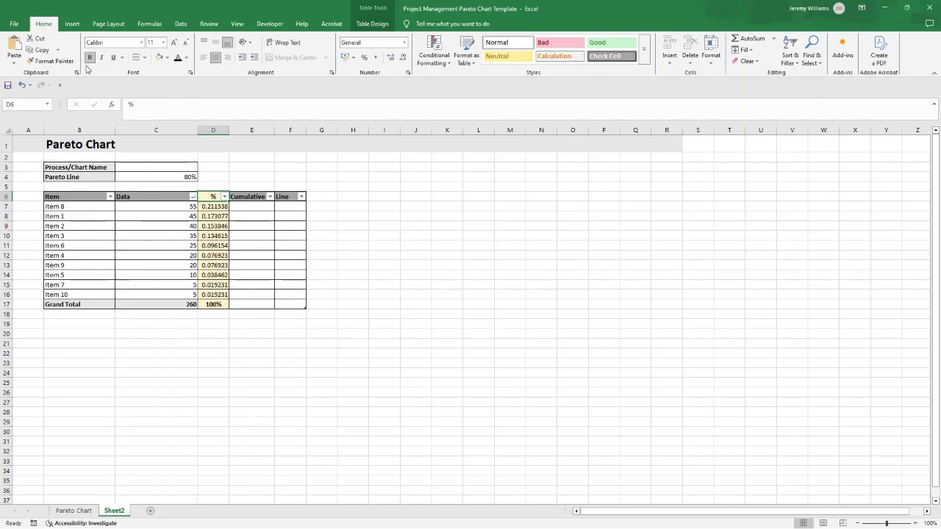
pyautogui.click(213, 207)
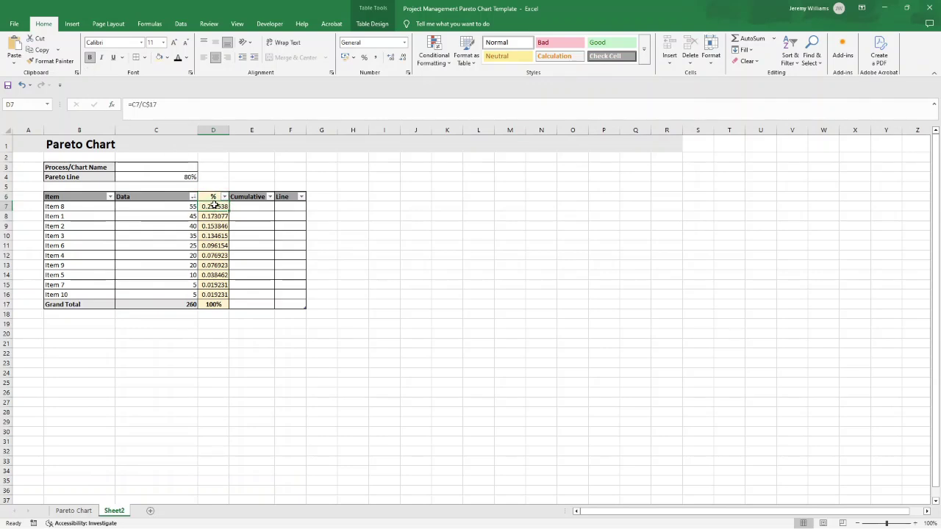
pyautogui.moveTo(213, 206); pyautogui.dragTo(223, 294)
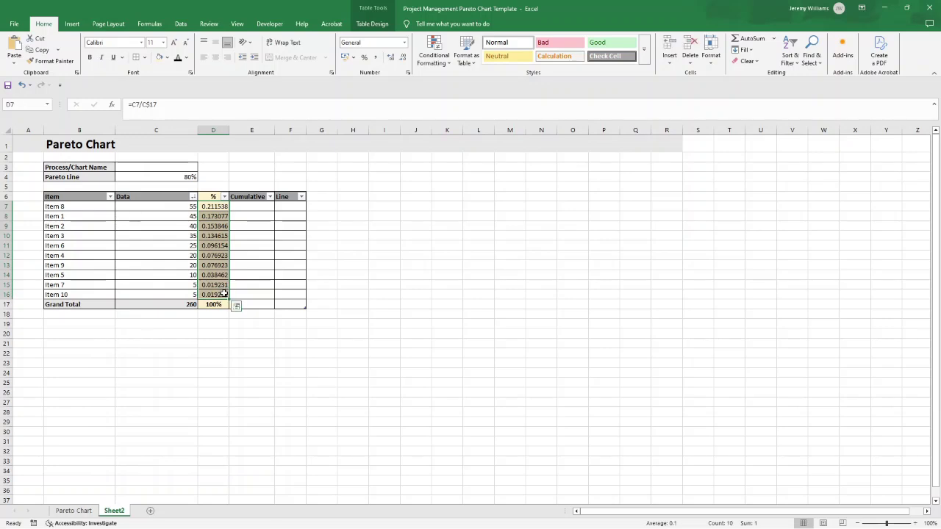
pyautogui.click(363, 58)
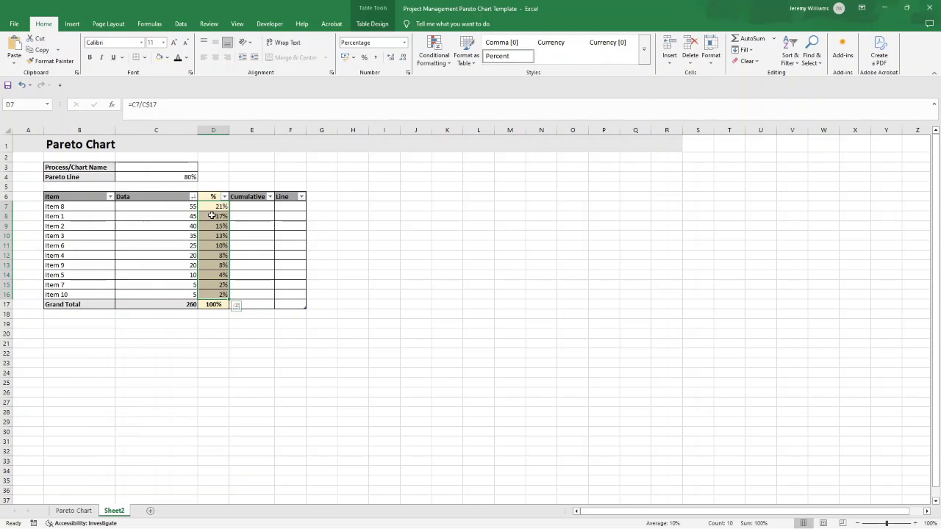
pyautogui.click(350, 217)
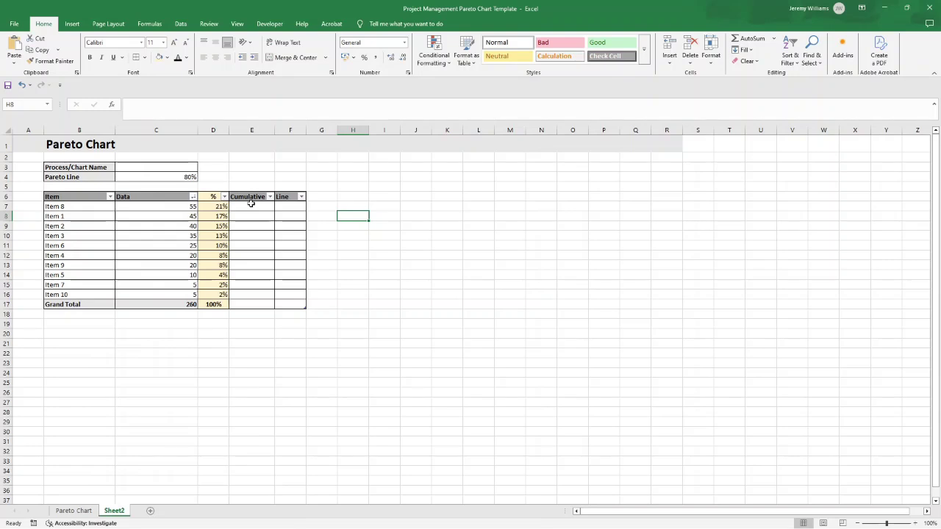
# Enter the formula =D7 in E7 as the first value of the Cumulative column.
pyautogui.click(249, 205)
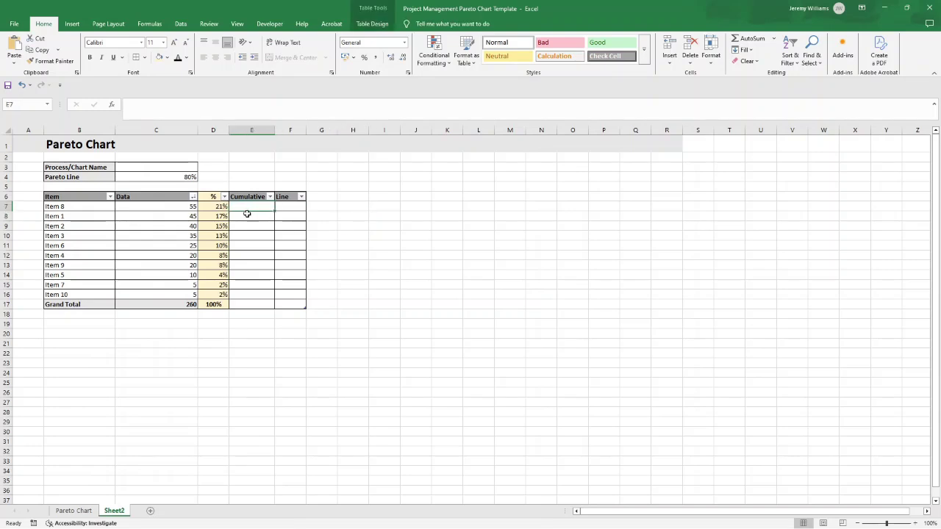
pyautogui.click(227, 216)
pyautogui.moveTo(250, 207); pyautogui.dragTo(255, 294)
pyautogui.click(256, 205)
pyautogui.write('=')
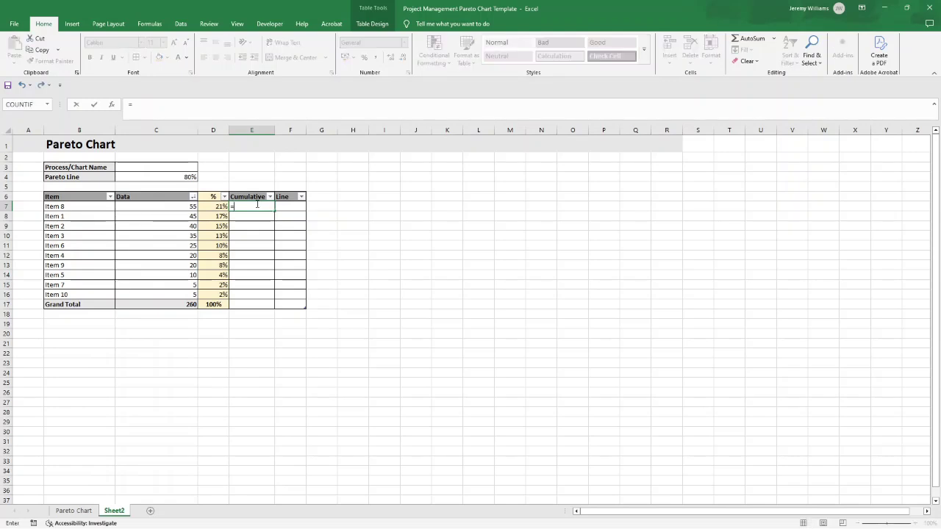
pyautogui.click(218, 207)
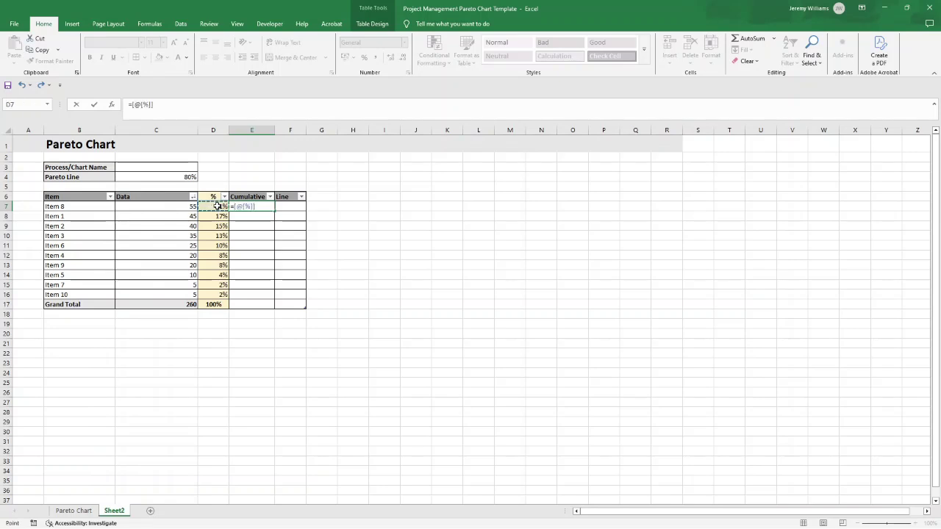
pyautogui.click(263, 207)
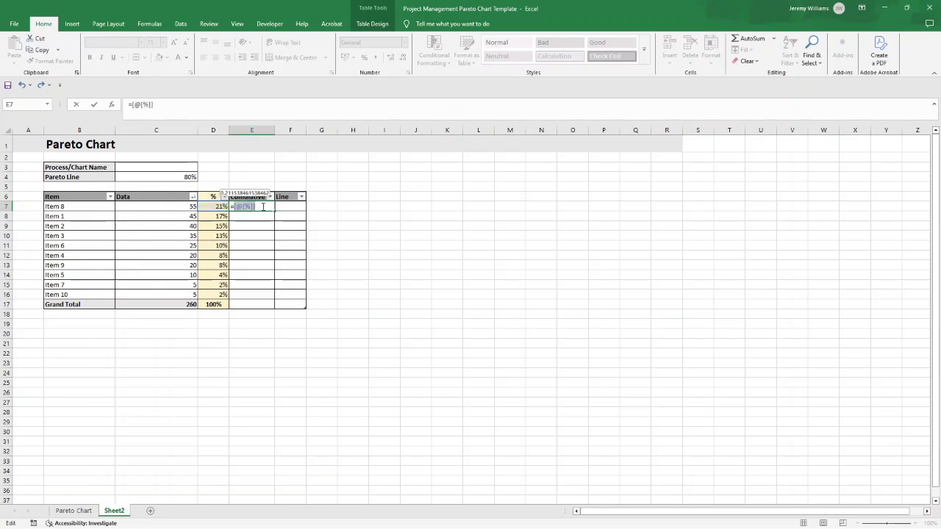
pyautogui.write('D&')
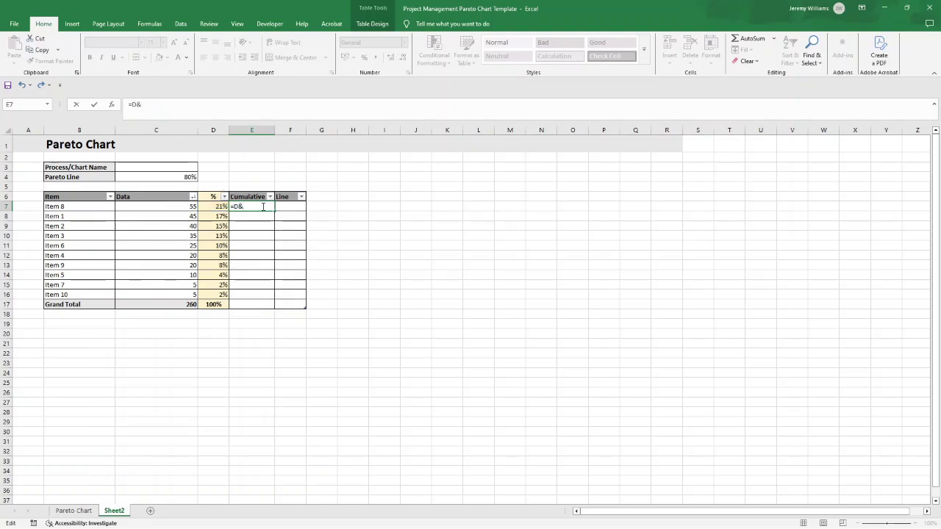
pyautogui.press('BackSpace')
pyautogui.write('7')
pyautogui.press('Return')
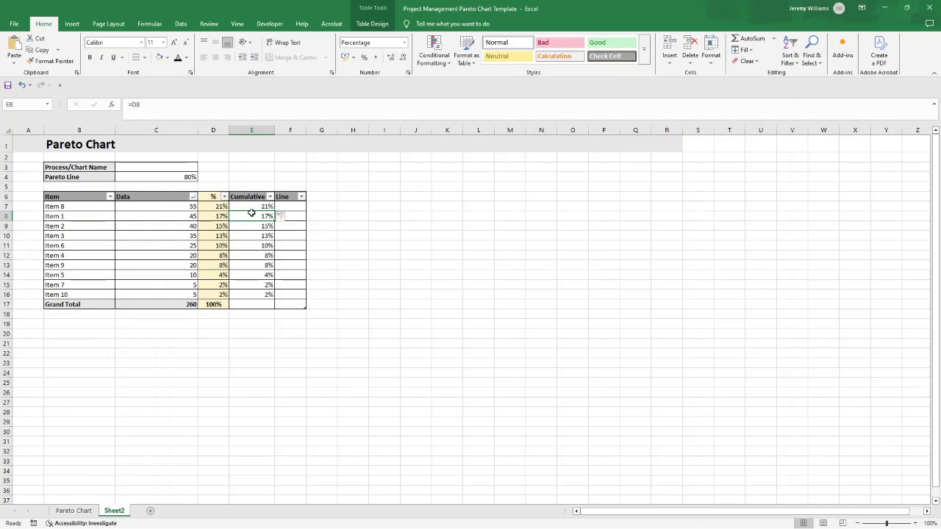
# Clear the automatically filled formulas from the Cumulative cells E8 to E16, keeping only E7.
pyautogui.press('BackSpace')
pyautogui.click(251, 226)
pyautogui.press('BackSpace')
pyautogui.click(264, 235)
pyautogui.press('BackSpace')
pyautogui.click(265, 245)
pyautogui.press('BackSpace')
pyautogui.click(268, 256)
pyautogui.press('BackSpace')
pyautogui.click(267, 264)
pyautogui.press('BackSpace')
pyautogui.click(269, 275)
pyautogui.press('BackSpace')
pyautogui.click(269, 285)
pyautogui.doubleClick(269, 295)
pyautogui.press('Escape')
pyautogui.press('Delete')
# Enter the running-total formula =E7+D8 in E8 and copy it down to E16.
pyautogui.click(269, 215)
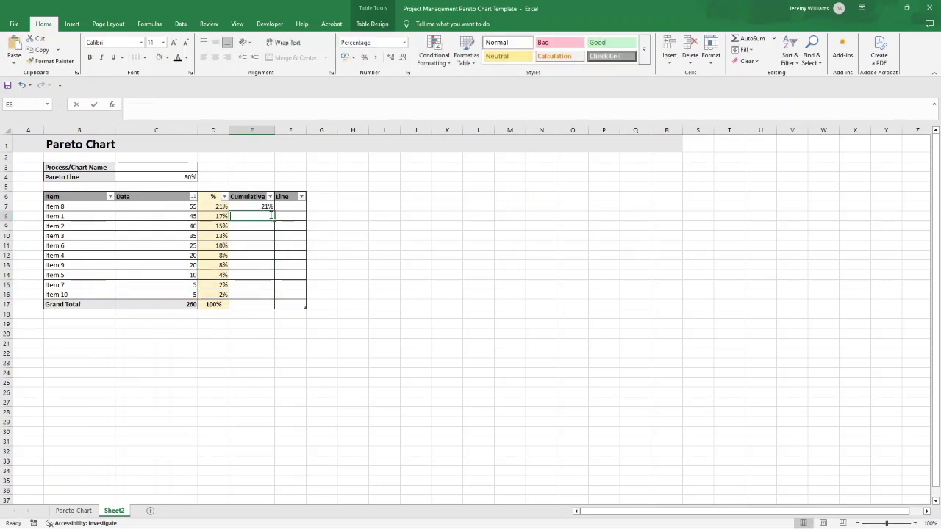
pyautogui.write('=')
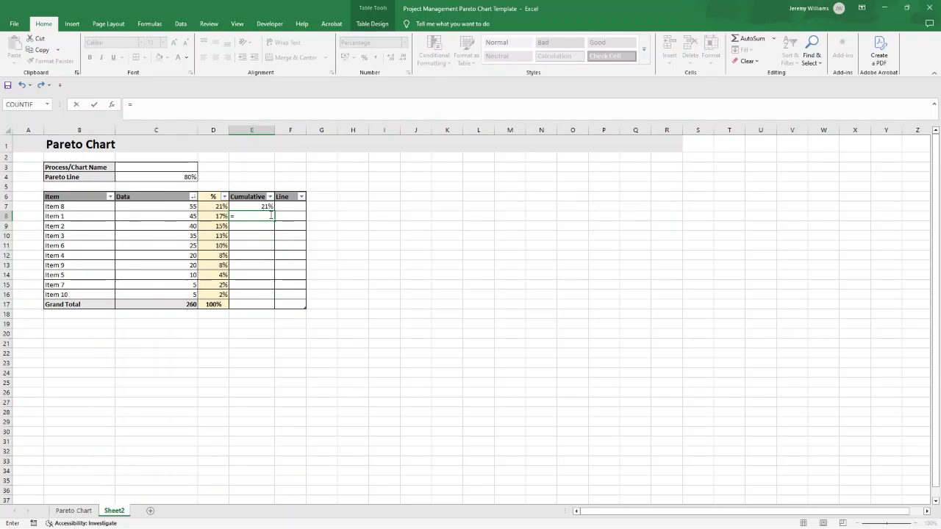
pyautogui.click(267, 207)
pyautogui.write('+')
pyautogui.click(224, 218)
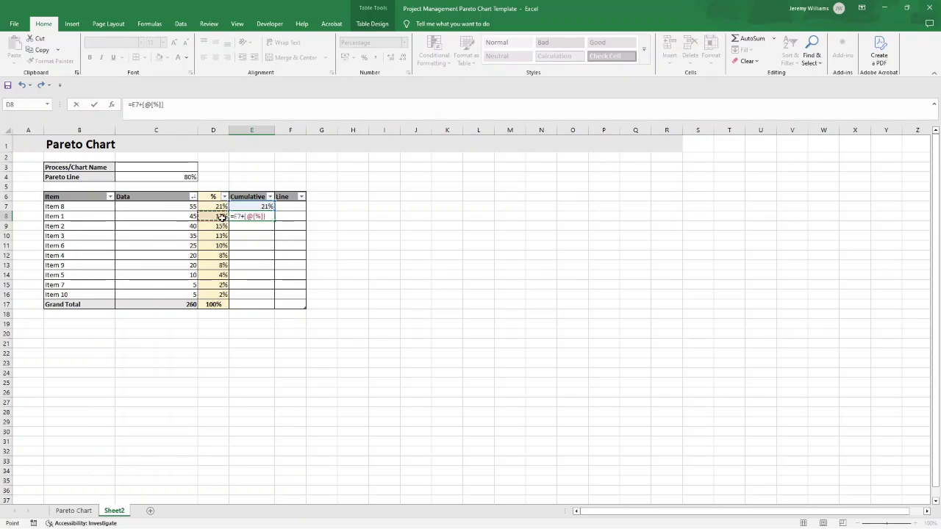
pyautogui.moveTo(244, 217); pyautogui.dragTo(268, 216)
pyautogui.write('D8')
pyautogui.hotkey('ctrl', 'Return')
pyautogui.click(146, 105)
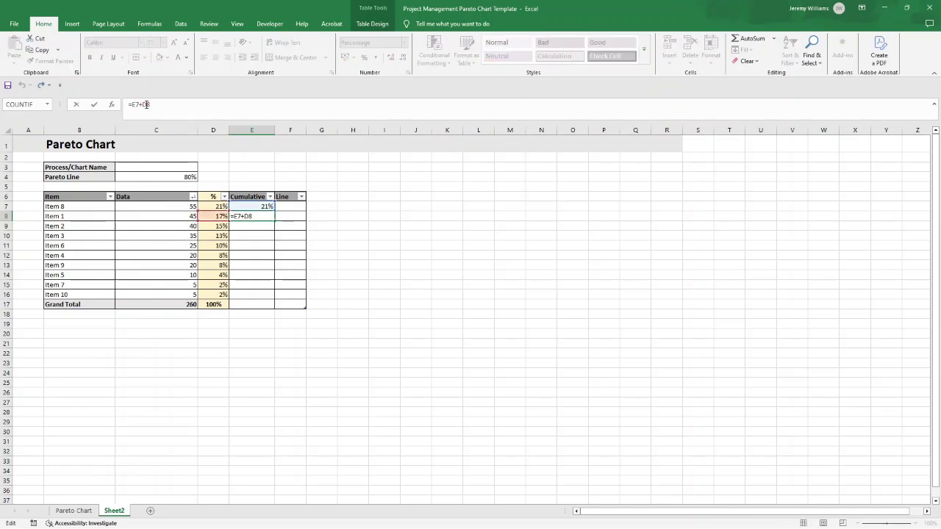
pyautogui.hotkey('ctrl', 'Return')
pyautogui.moveTo(274, 220); pyautogui.dragTo(280, 295)
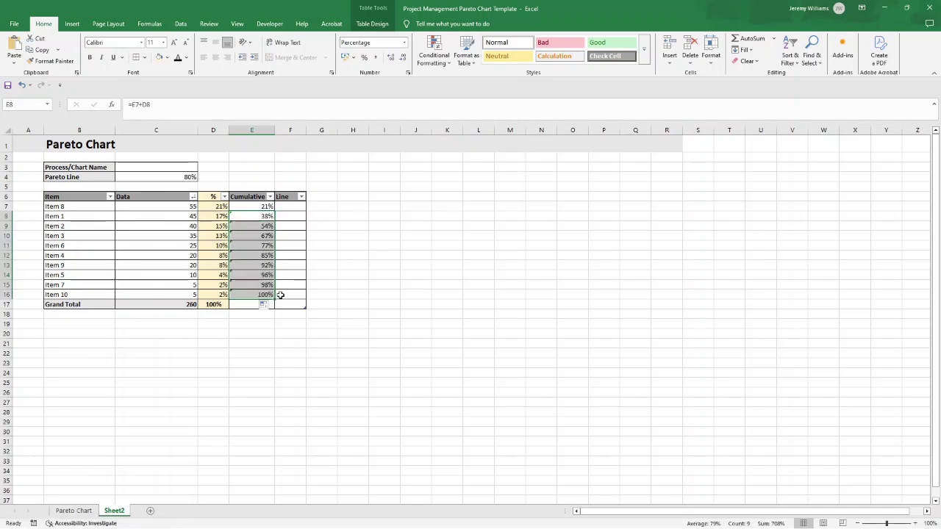
pyautogui.click(259, 236)
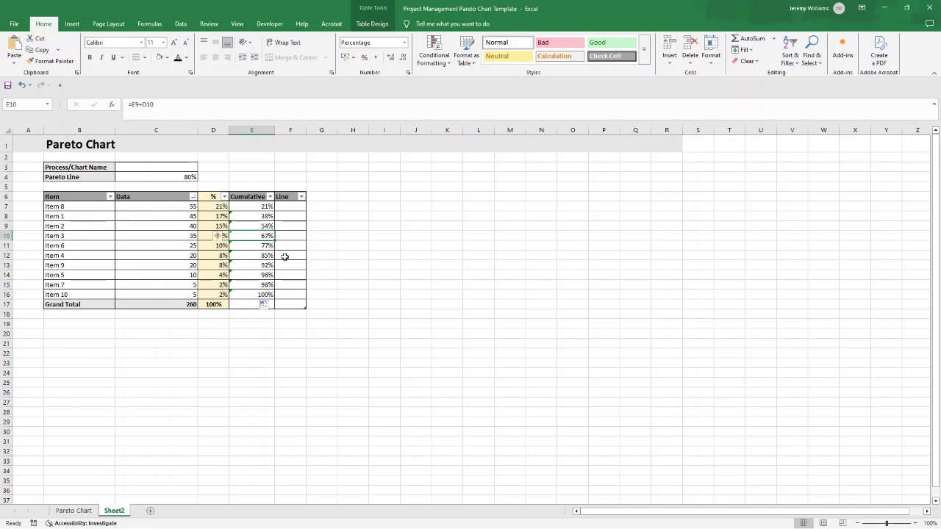
# Copy the Line column formula =IF(ISBLANK(E6),"",C$4) from F7 on the Pareto Chart sheet.
pyautogui.click(397, 226)
pyautogui.click(302, 207)
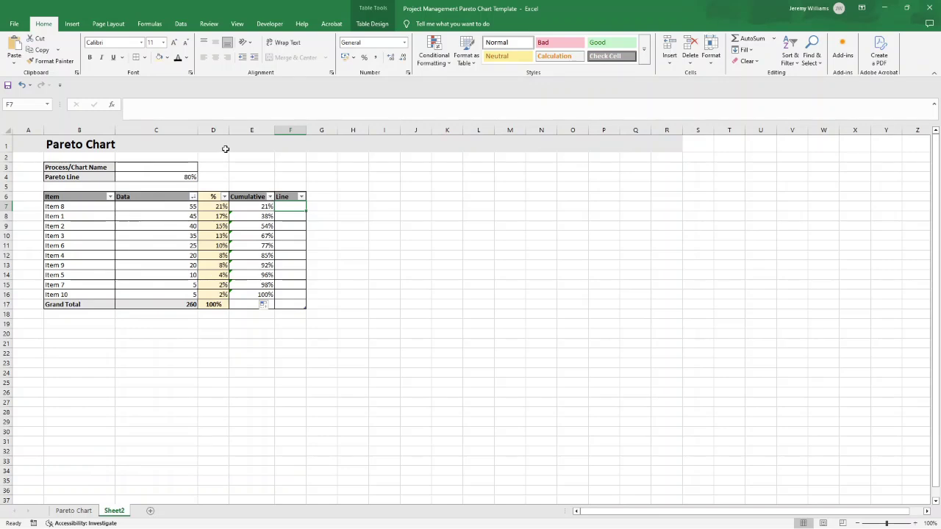
pyautogui.click(84, 512)
pyautogui.click(275, 207)
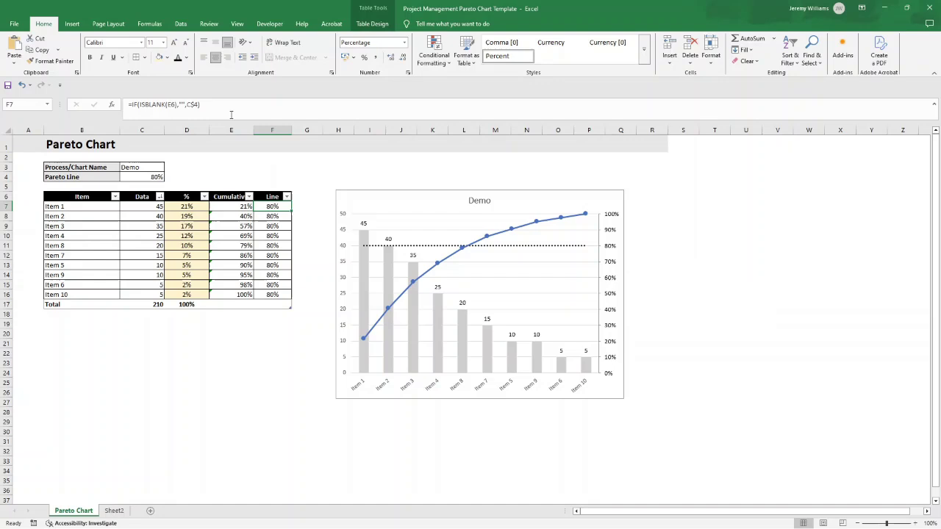
pyautogui.click(151, 106)
pyautogui.tripleClick(151, 106)
pyautogui.rightClick(137, 108)
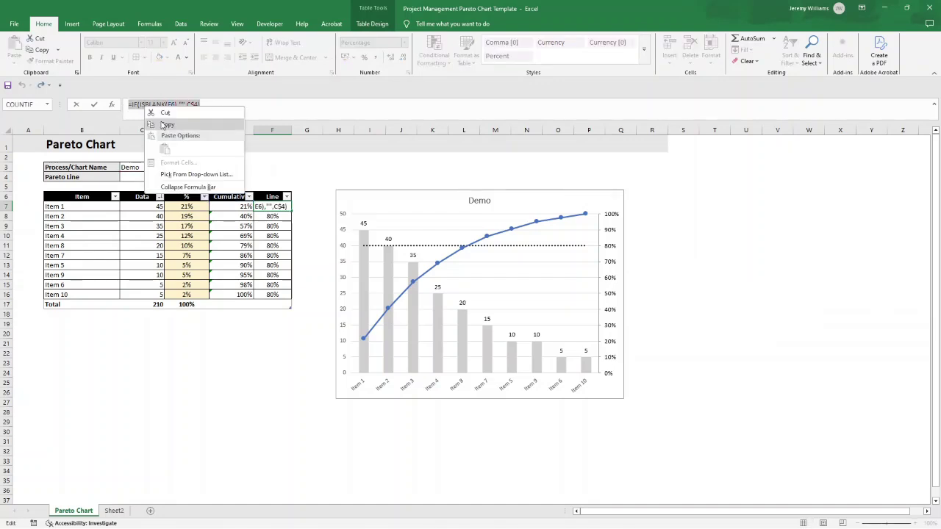
pyautogui.click(161, 121)
pyautogui.press('Return')
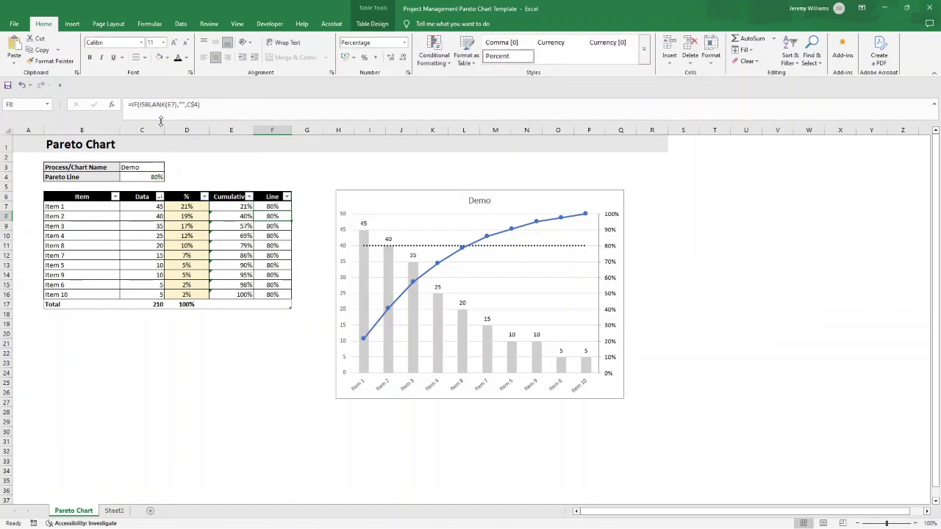
# Paste the copied formula into F7 on Sheet2 and correct it to =IF(ISBLANK(E7),"",C$4), filling the Line column.
pyautogui.click(114, 511)
pyautogui.click(233, 108)
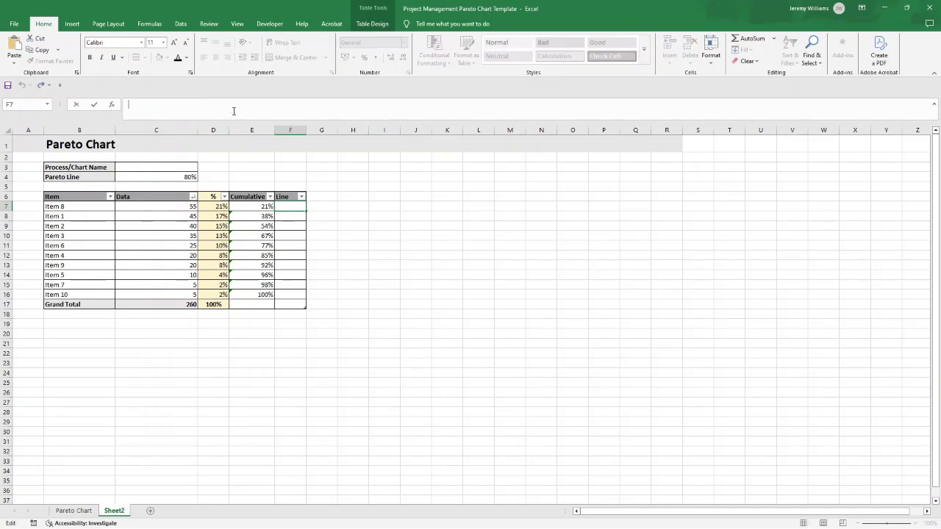
pyautogui.hotkey('ctrl', 'v')
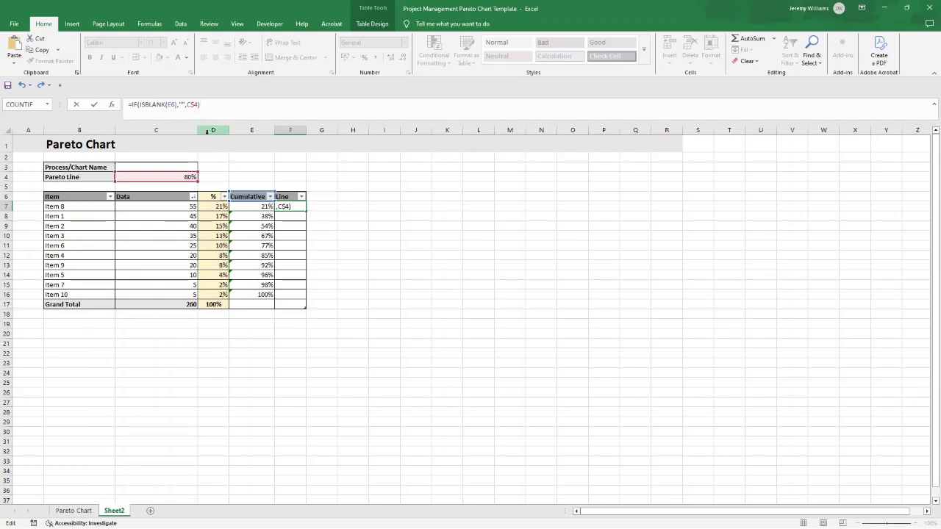
pyautogui.click(174, 104)
pyautogui.press('BackSpace')
pyautogui.write('7')
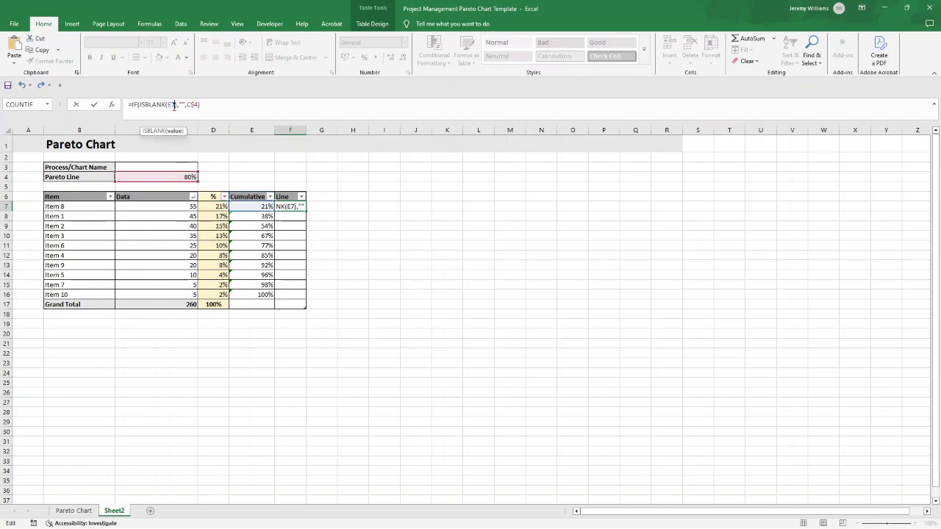
pyautogui.press('Return')
# Review the Line formula in F7 and the Cumulative cells it depends on, from E7 down.
pyautogui.click(283, 206)
pyautogui.click(136, 104)
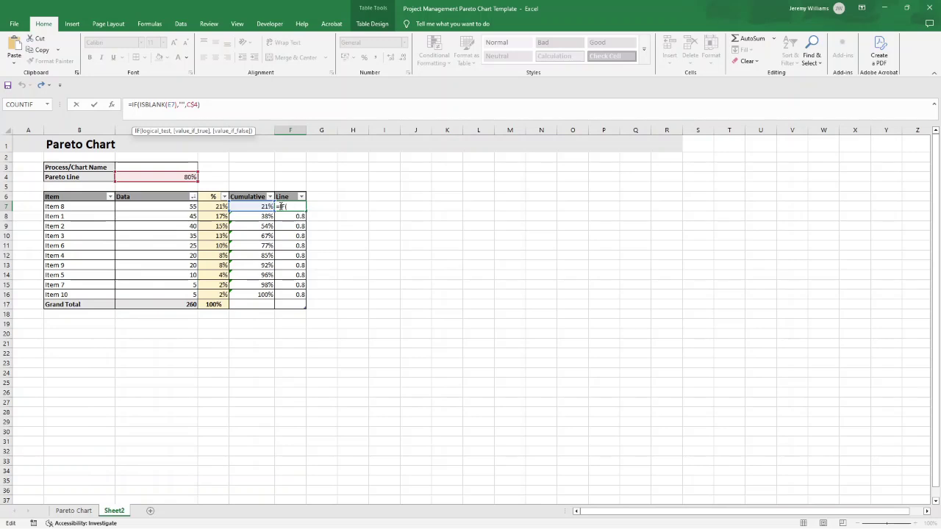
pyautogui.press('Escape')
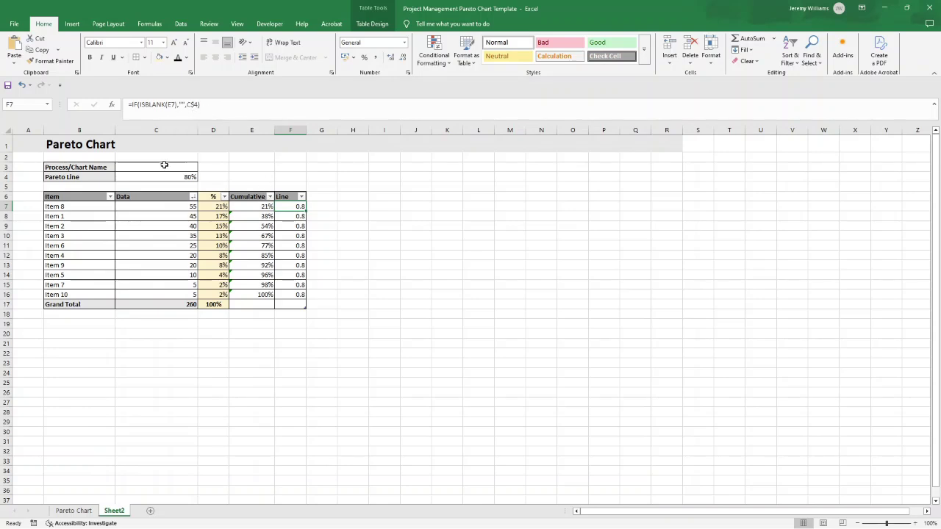
pyautogui.click(261, 207)
pyautogui.click(263, 216)
pyautogui.click(266, 226)
pyautogui.click(263, 235)
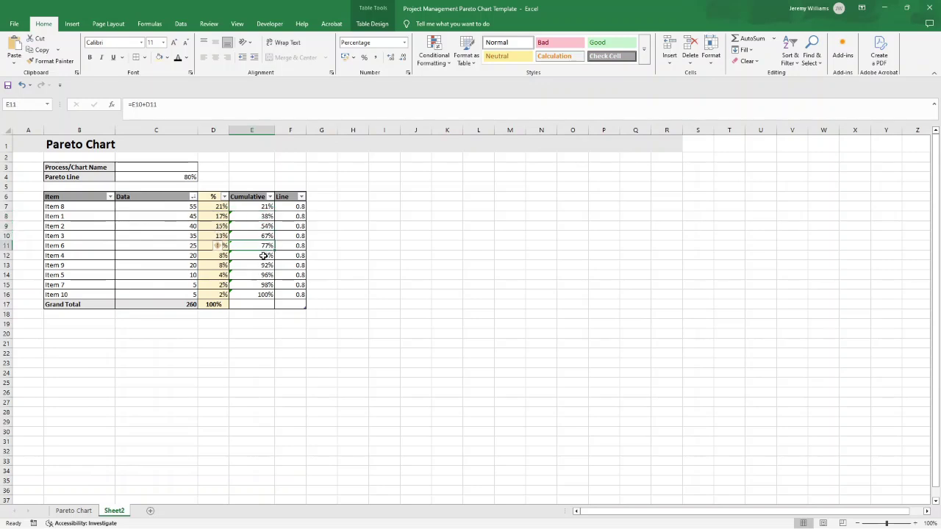
# Format the Line values in F7:F16 as percentages.
pyautogui.click(297, 208)
pyautogui.moveTo(297, 208); pyautogui.dragTo(301, 296)
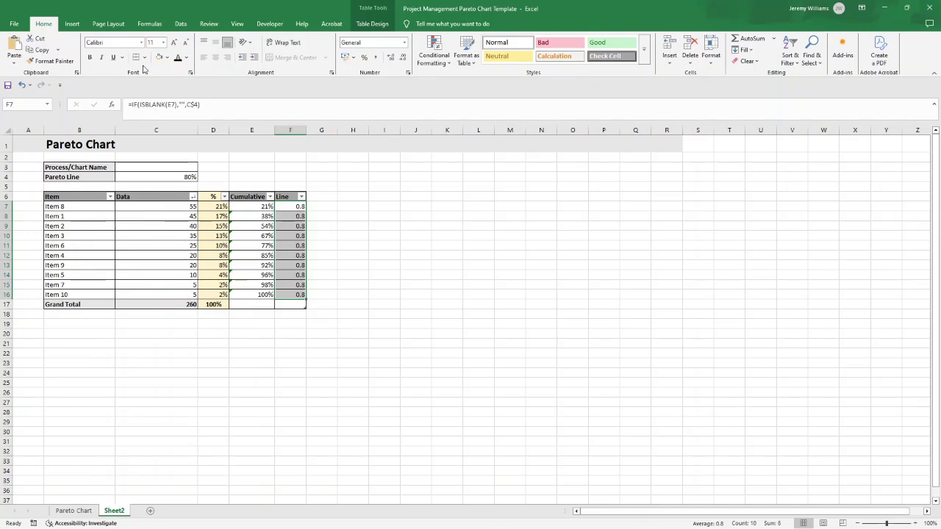
pyautogui.click(363, 58)
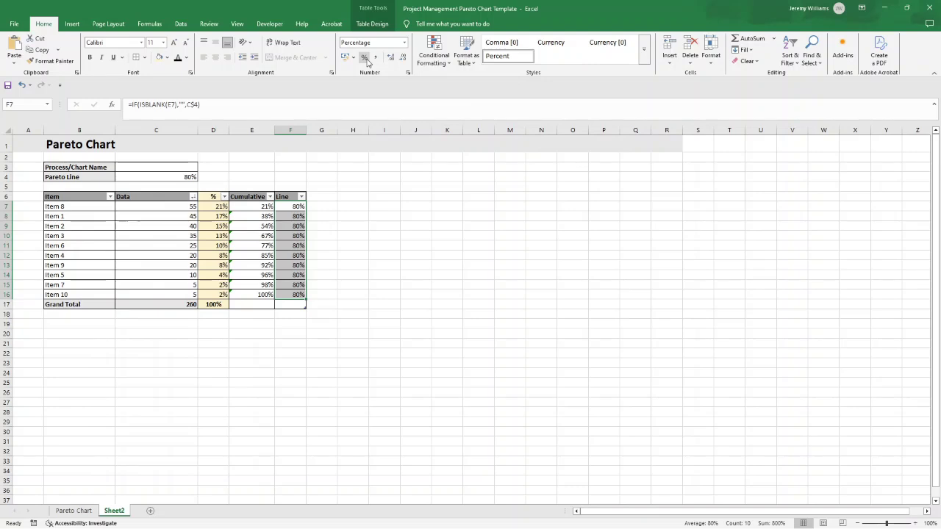
pyautogui.click(339, 264)
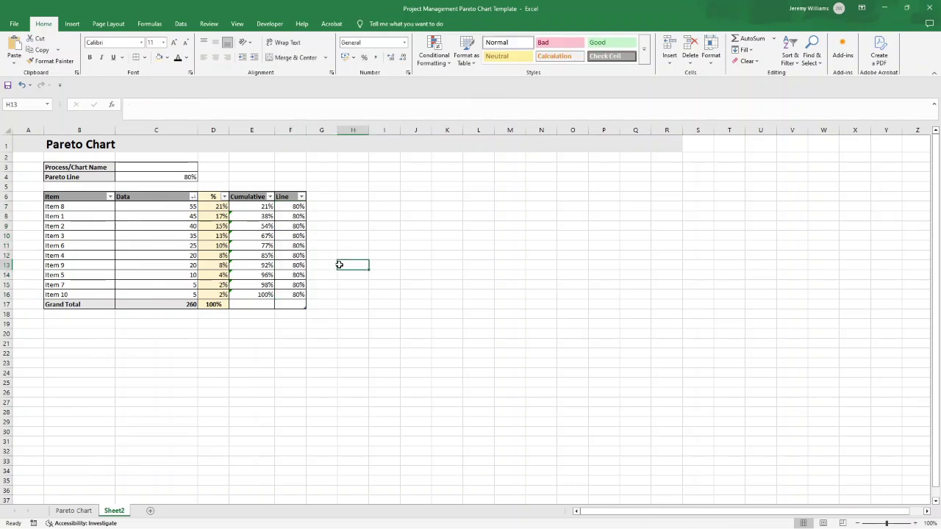
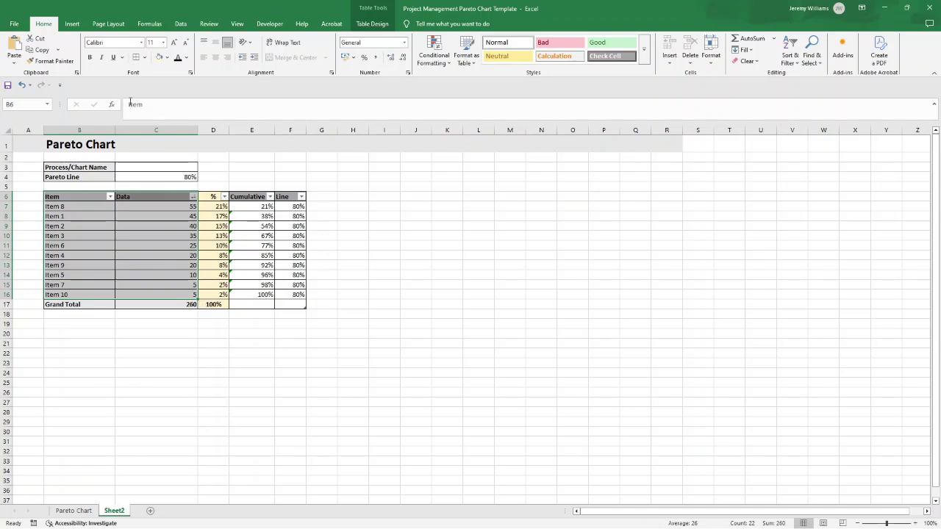
# Insert a 2-D clustered column chart of B6:C16 and enlarge it beside the table, covering about columns H to U and rows 6 to 31.
pyautogui.click(72, 23)
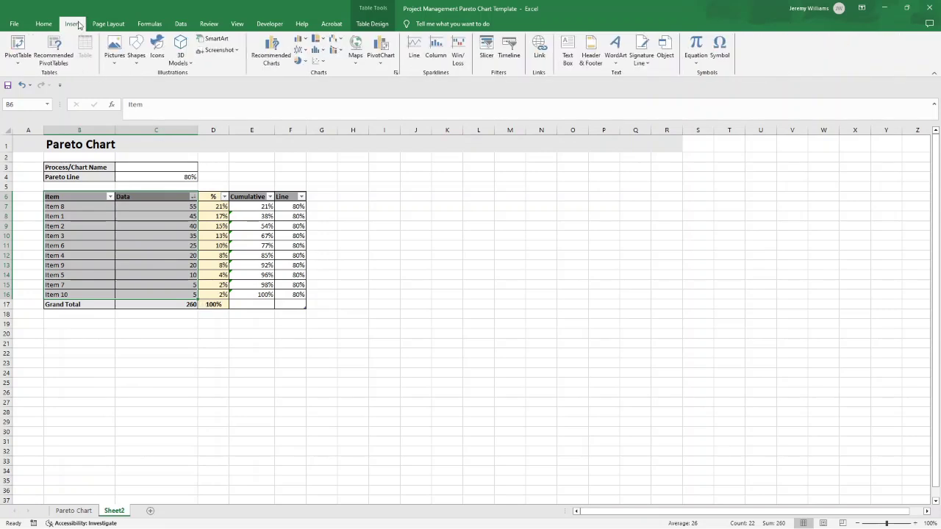
pyautogui.click(300, 41)
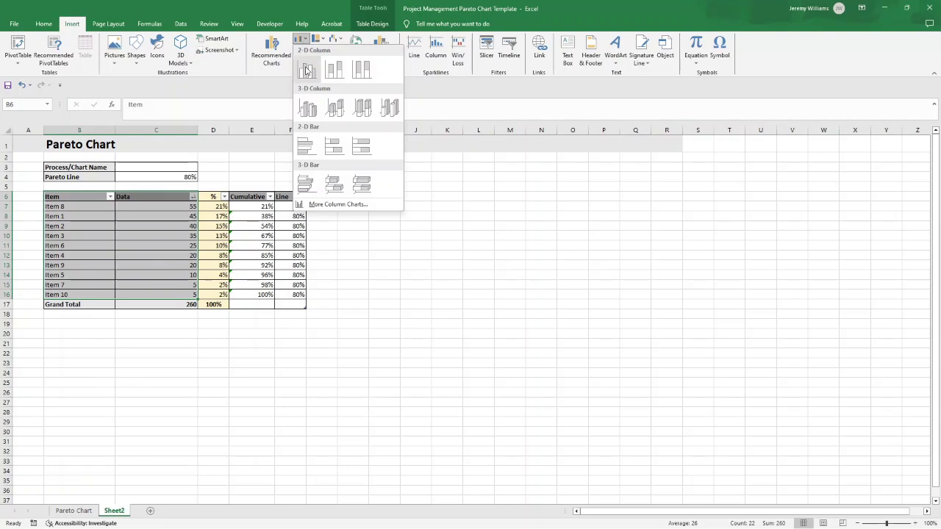
pyautogui.click(307, 69)
pyautogui.moveTo(438, 263); pyautogui.dragTo(422, 206)
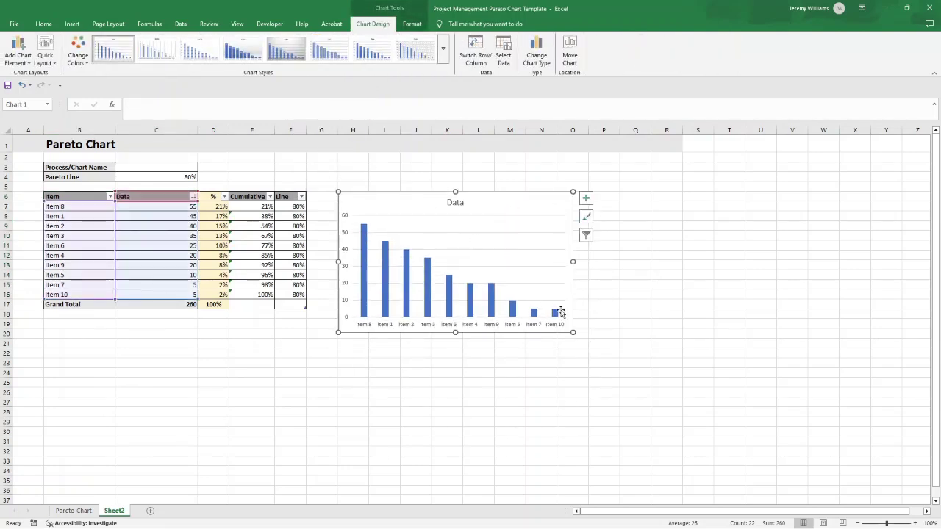
pyautogui.moveTo(572, 332); pyautogui.dragTo(776, 446)
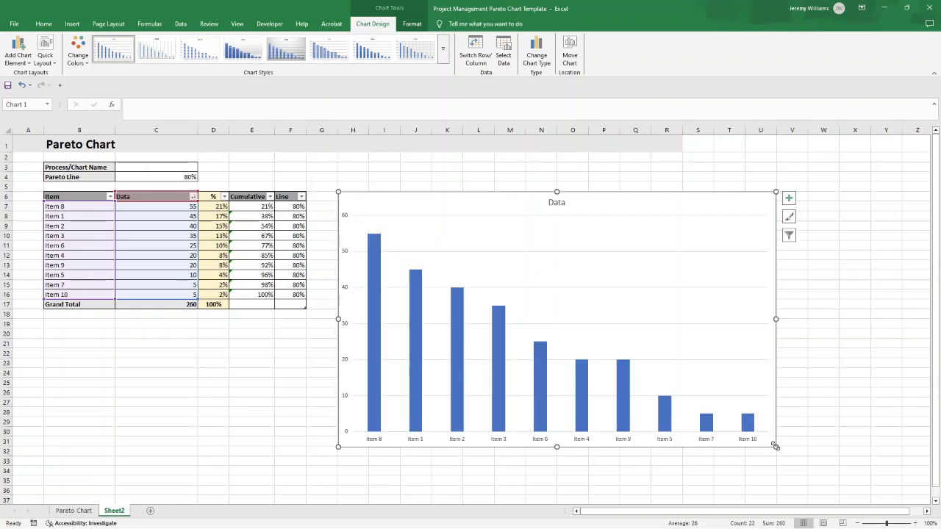
# Link the column chart's title to the Process/Chart Name cell with =Sheet2!$C$3.
pyautogui.click(558, 204)
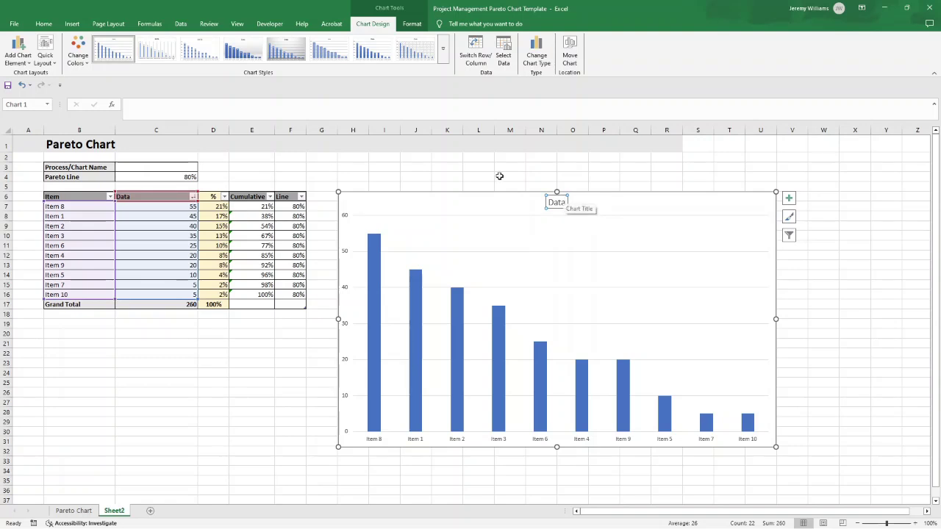
pyautogui.click(138, 104)
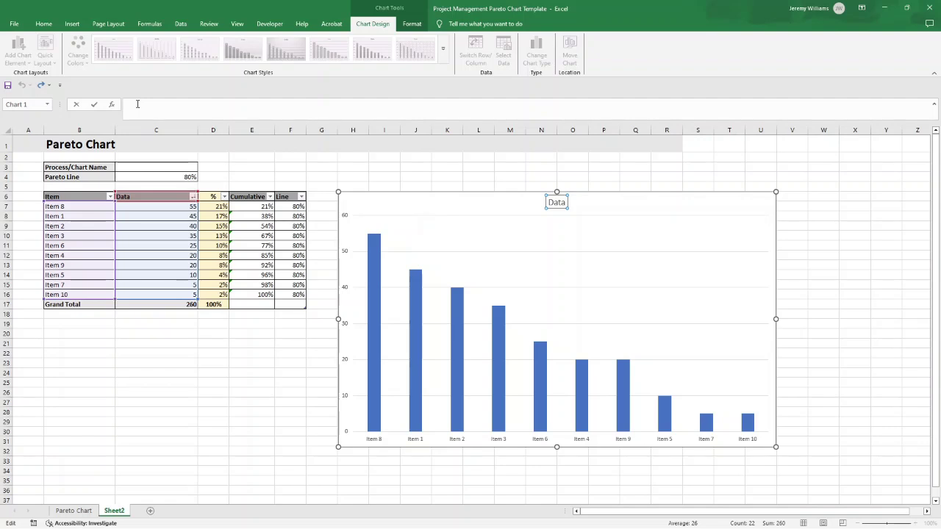
pyautogui.click(148, 165)
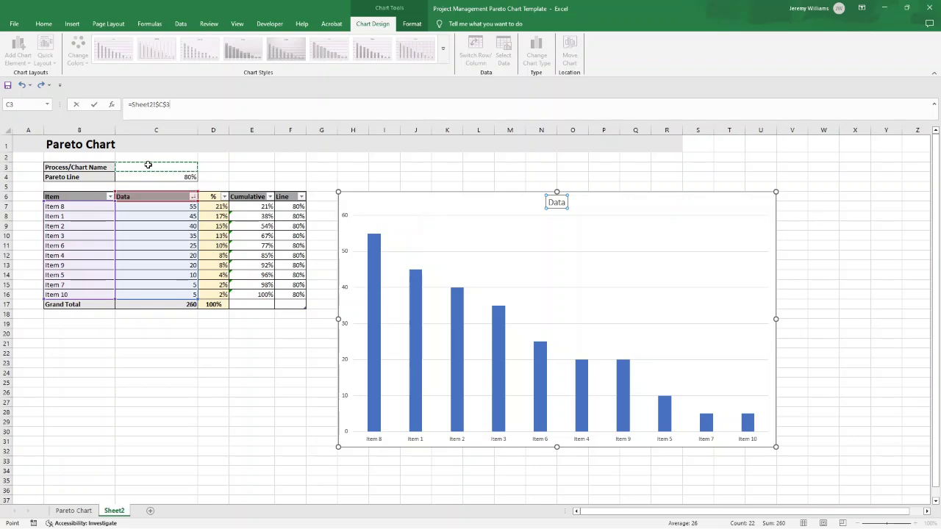
pyautogui.press('Return')
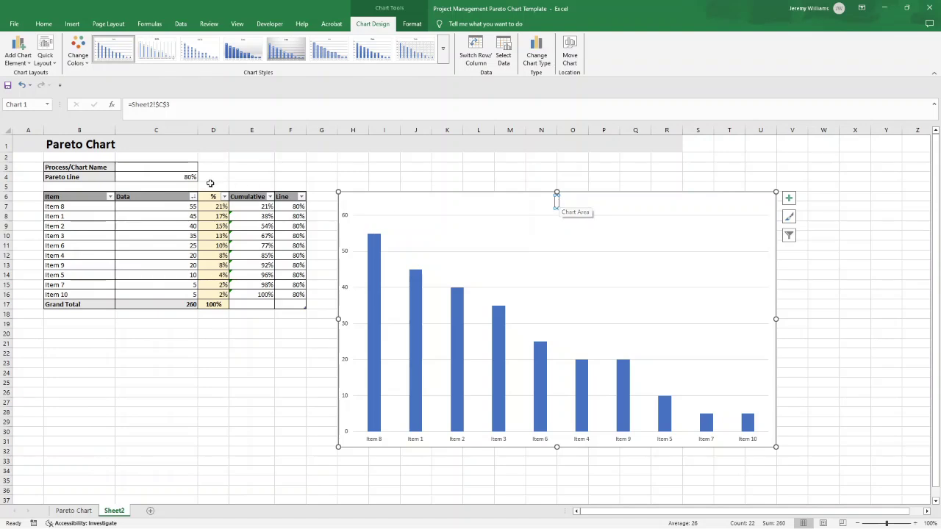
# Enter Demo as the Process/Chart Name in C3 to test the linked chart title.
pyautogui.click(143, 164)
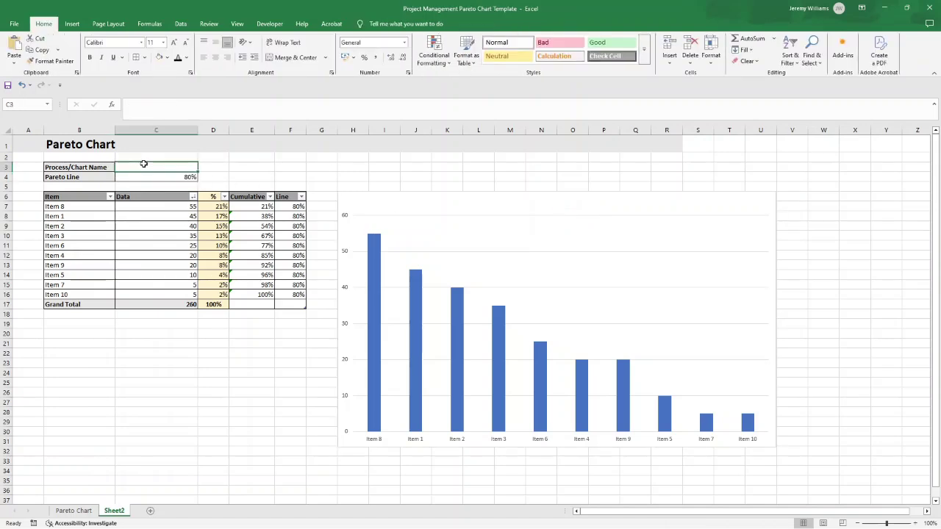
pyautogui.write('Demo')
pyautogui.press('Return')
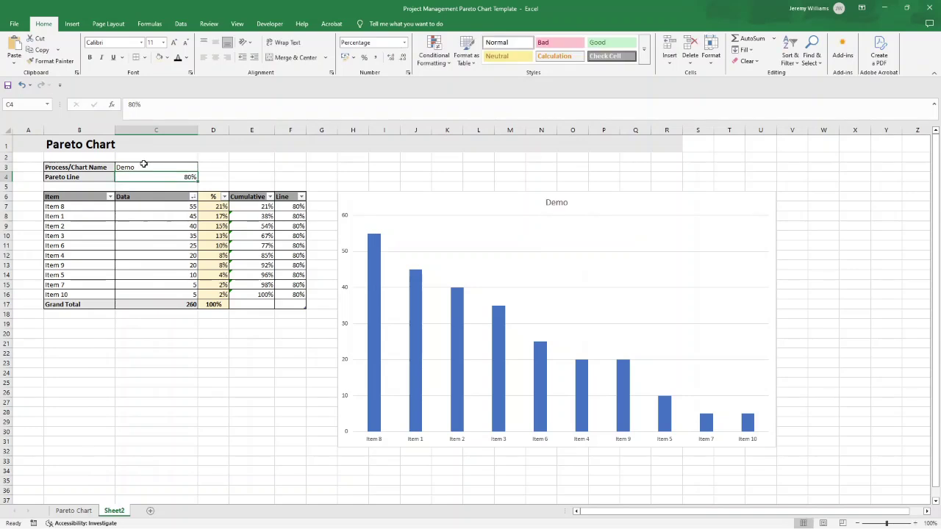
# Set the Process/Chart Name in C3 to Pareto Chart.
pyautogui.click(147, 167)
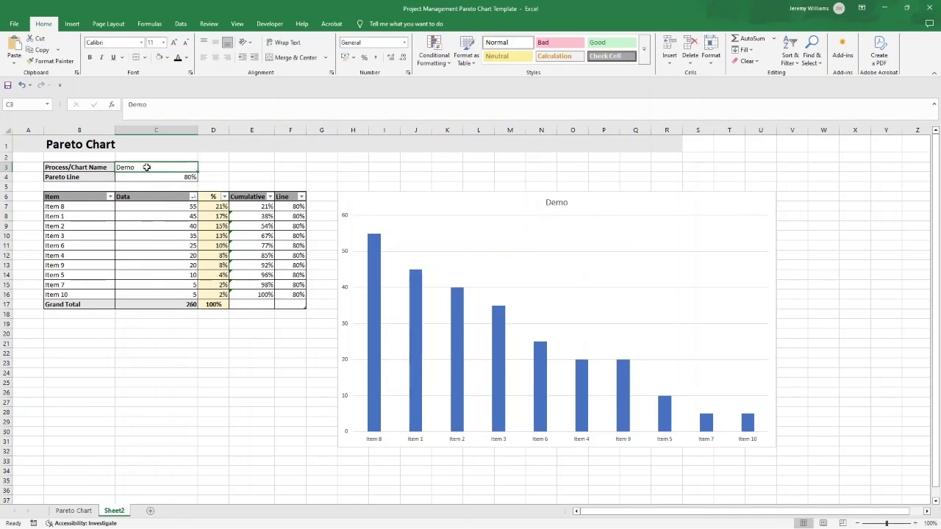
pyautogui.write('Paret C')
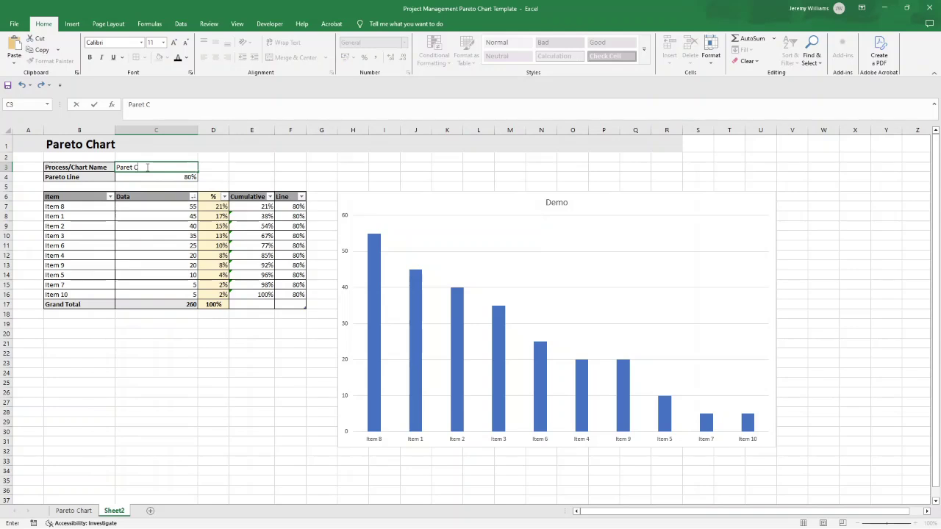
pyautogui.write(' Ch')
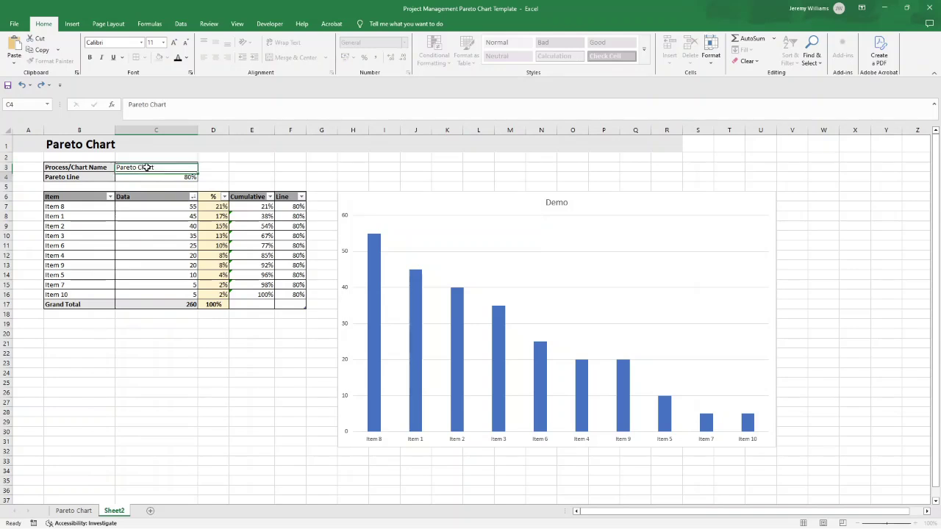
pyautogui.write('art')
pyautogui.press('Return')
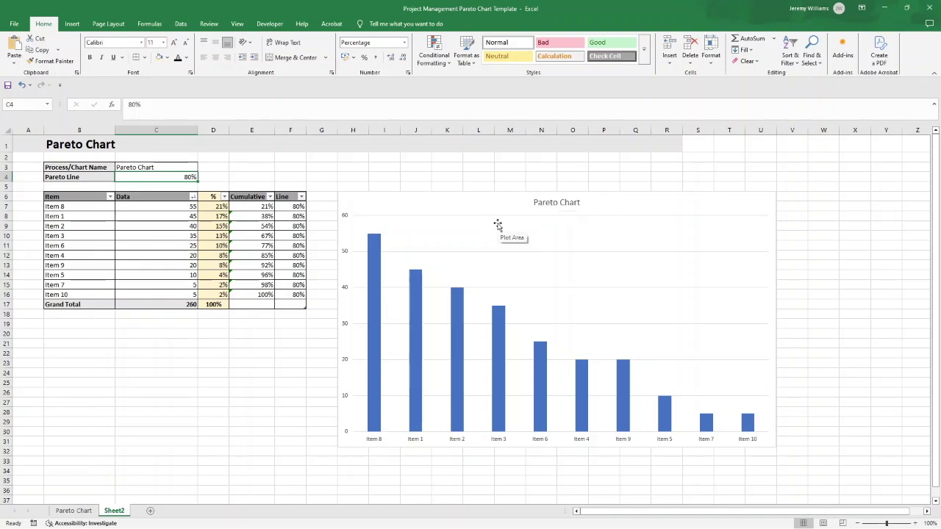
pyautogui.click(232, 336)
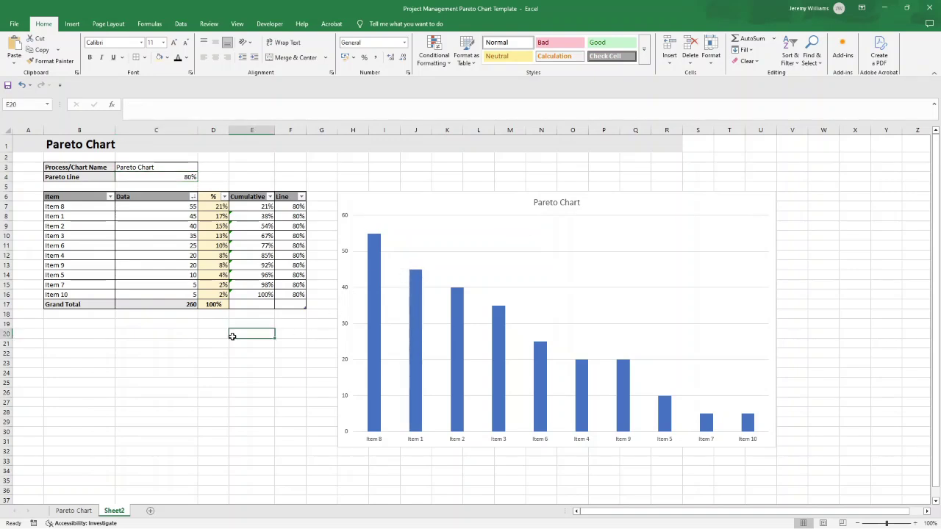
pyautogui.click(158, 332)
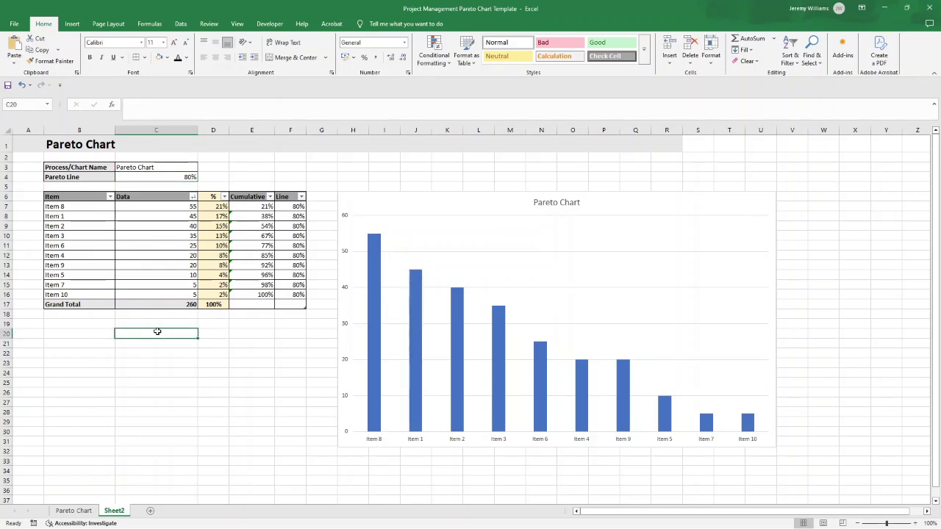
# Insert a 2-D line chart of the Cumulative values in E7:E16 and place it below the table, starting around row 19.
pyautogui.click(256, 207)
pyautogui.moveTo(256, 206); pyautogui.dragTo(258, 294)
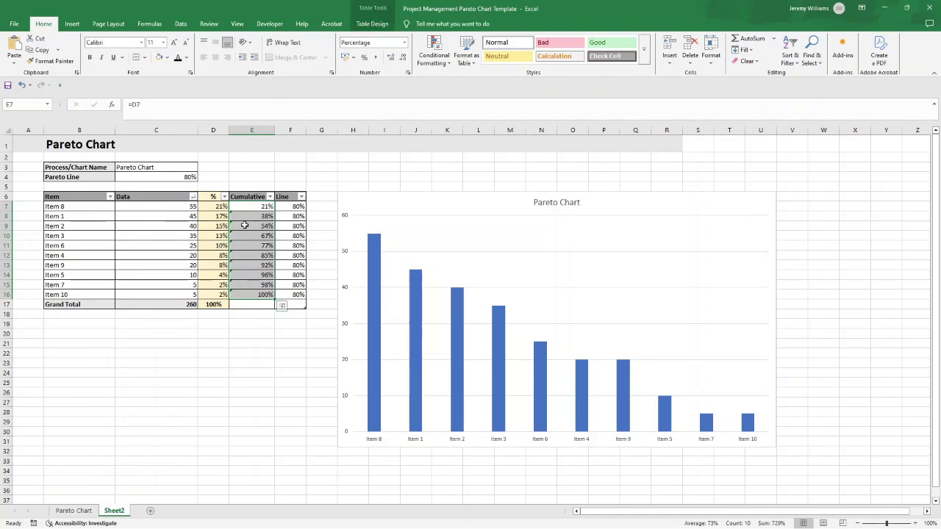
pyautogui.click(72, 23)
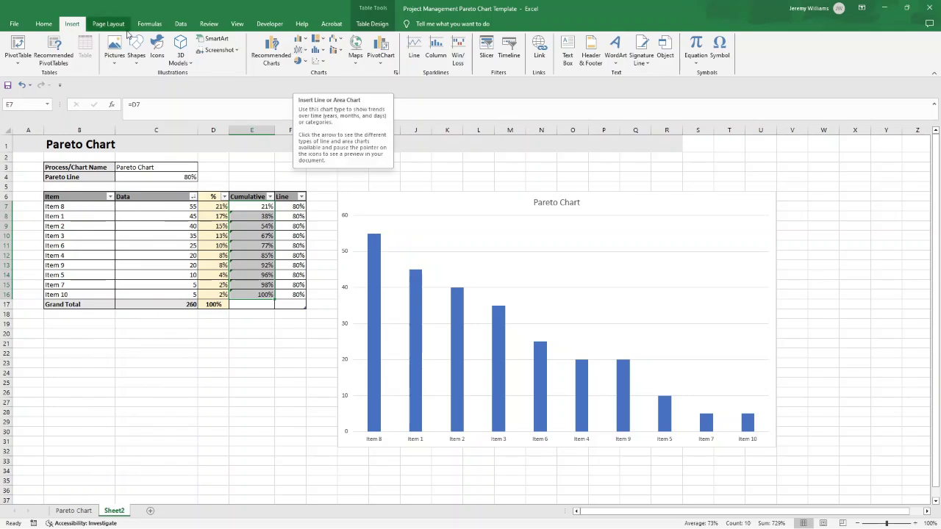
pyautogui.click(302, 49)
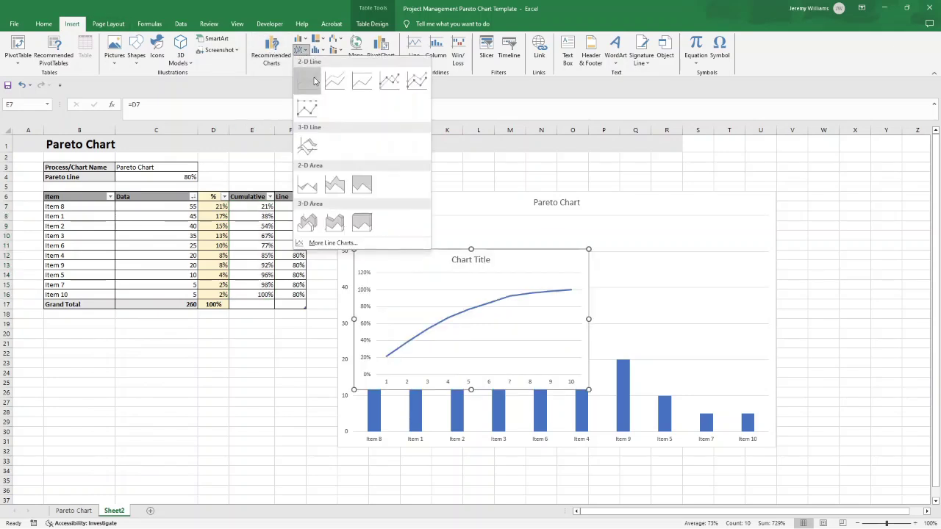
pyautogui.click(314, 81)
pyautogui.moveTo(399, 269); pyautogui.dragTo(94, 338)
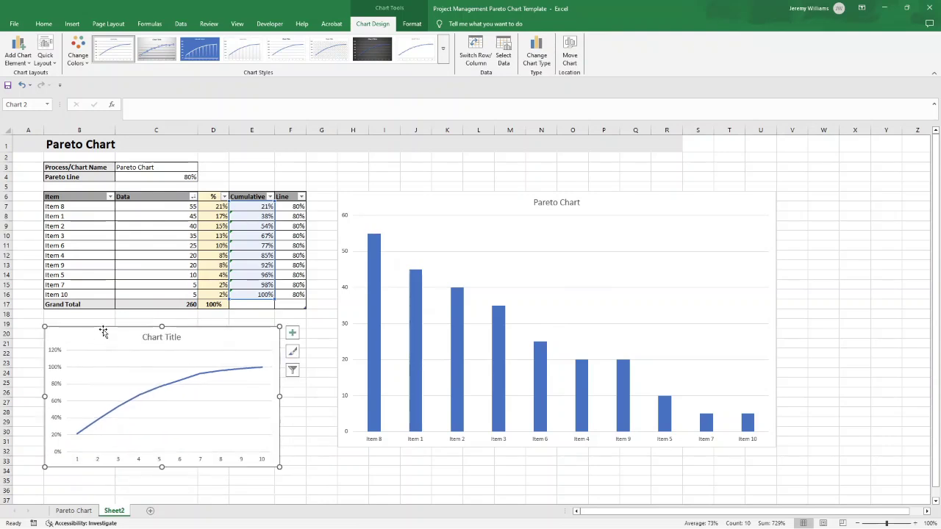
pyautogui.moveTo(212, 376)
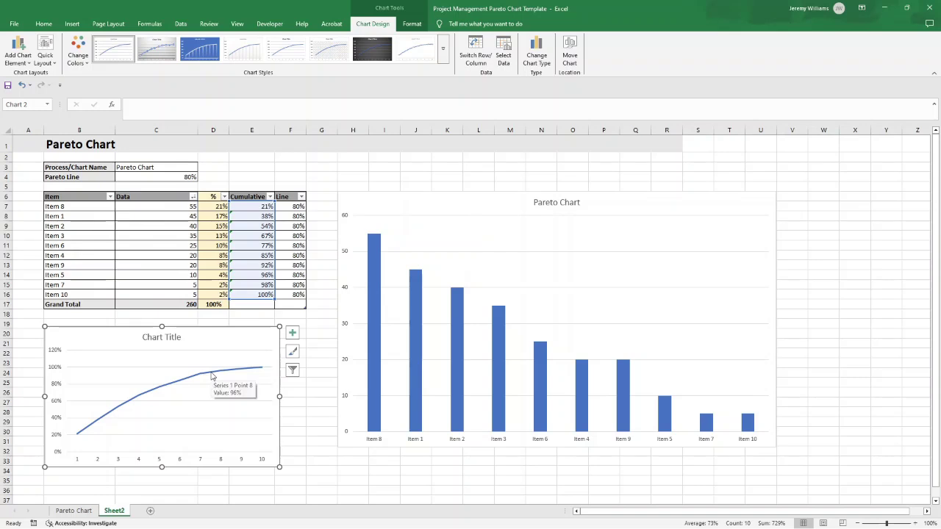
# Copy the Cumulative line series into the Pareto column chart and delete the small line chart below the table.
pyautogui.click(171, 384)
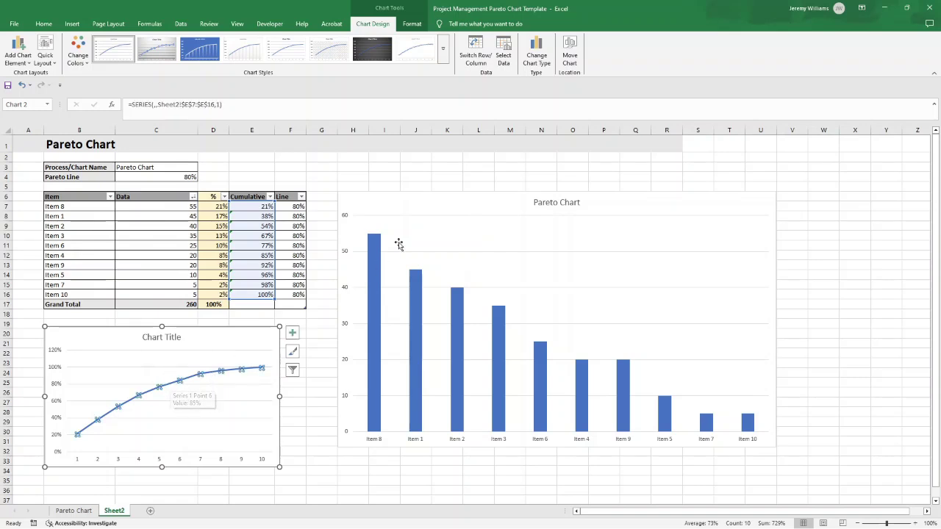
pyautogui.click(452, 200)
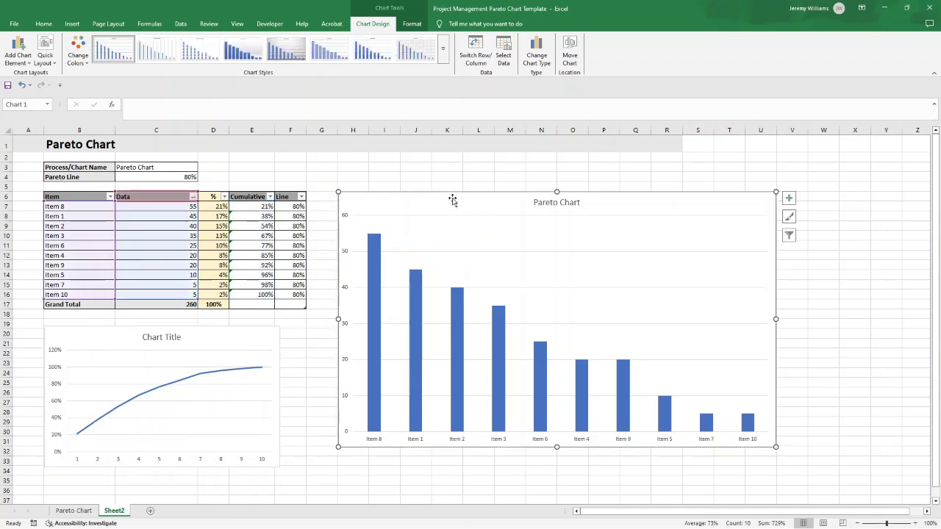
pyautogui.hotkey('ctrl', 'z')
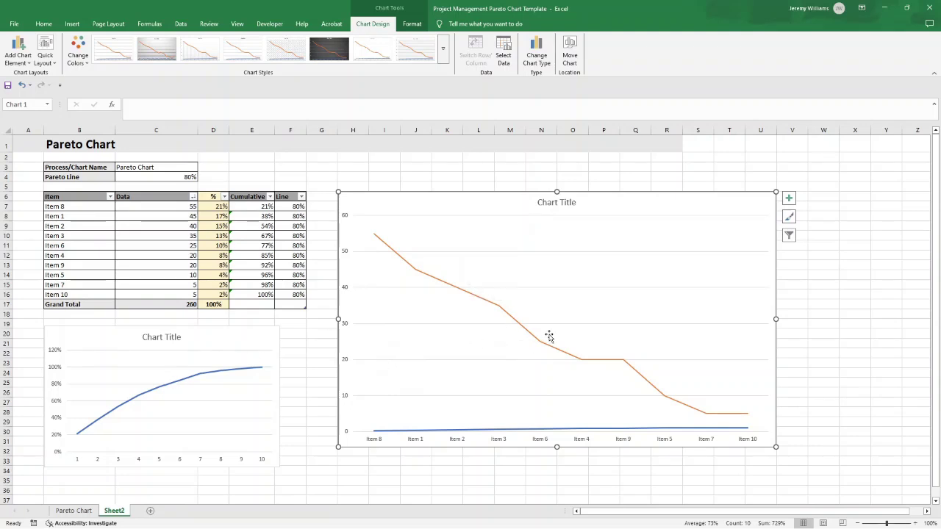
pyautogui.click(261, 333)
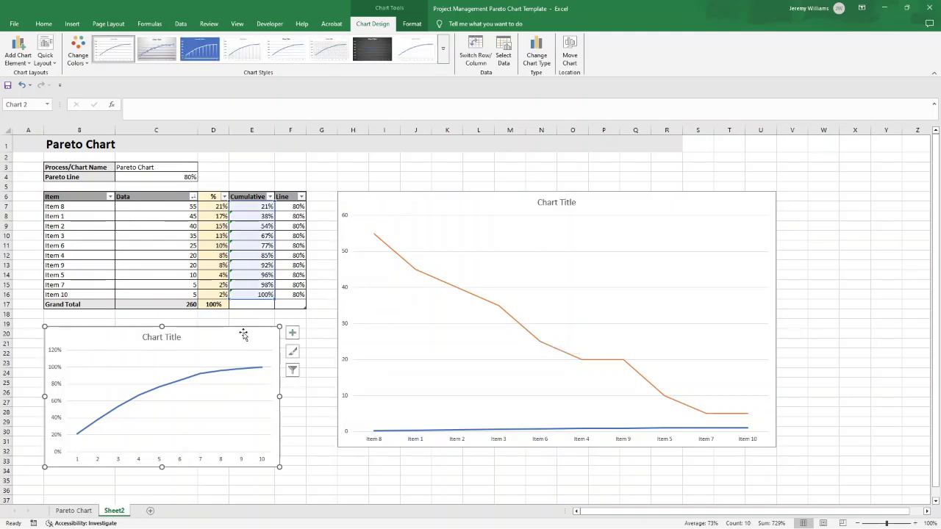
pyautogui.press('Delete')
pyautogui.click(243, 335)
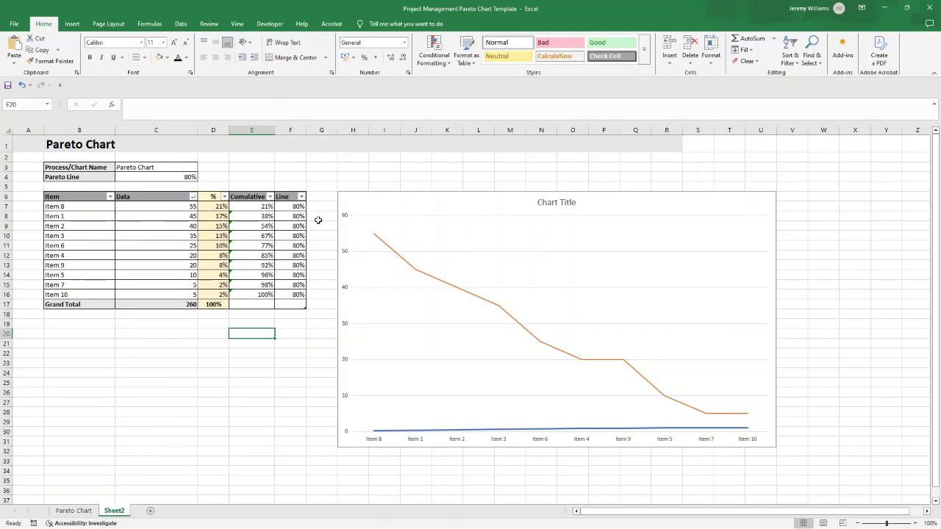
# Insert a 2-D line chart of the Line values in F7:F16 and place it below the table, starting around row 19.
pyautogui.click(300, 208)
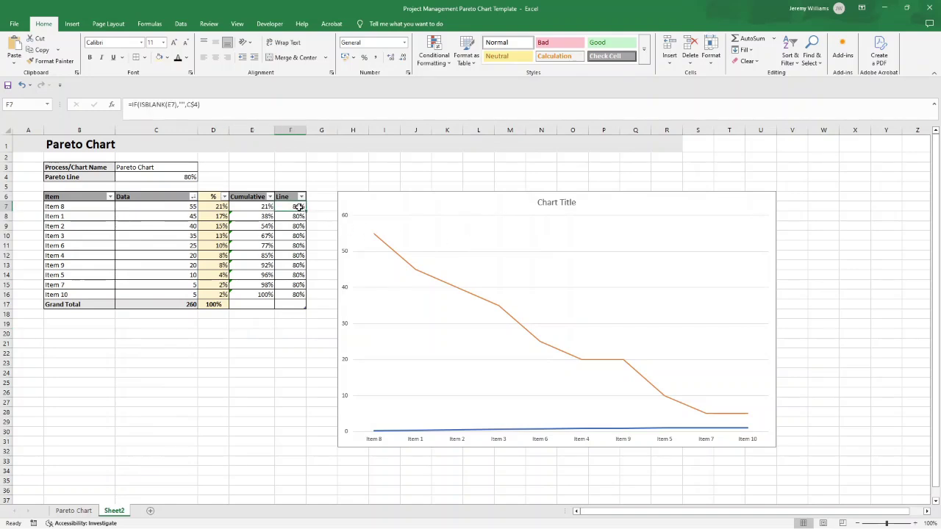
pyautogui.moveTo(299, 208); pyautogui.dragTo(297, 295)
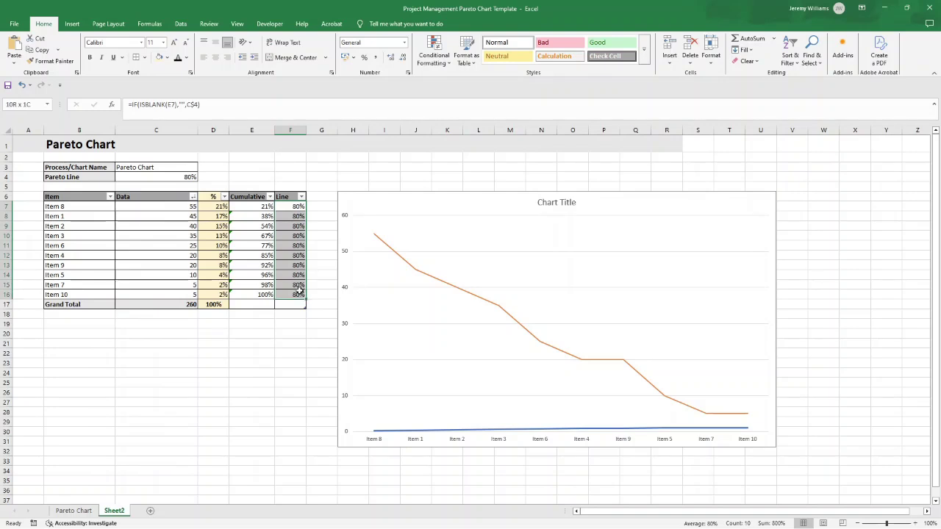
pyautogui.click(72, 23)
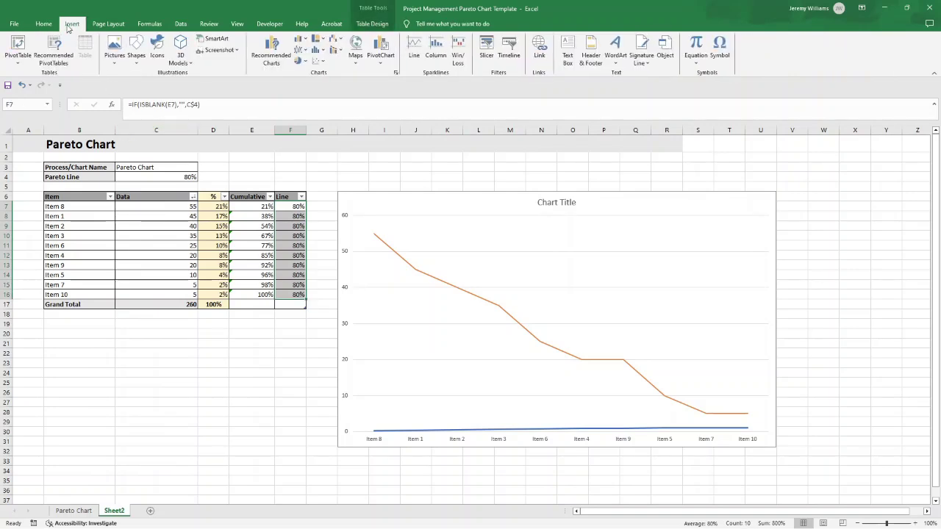
pyautogui.click(303, 50)
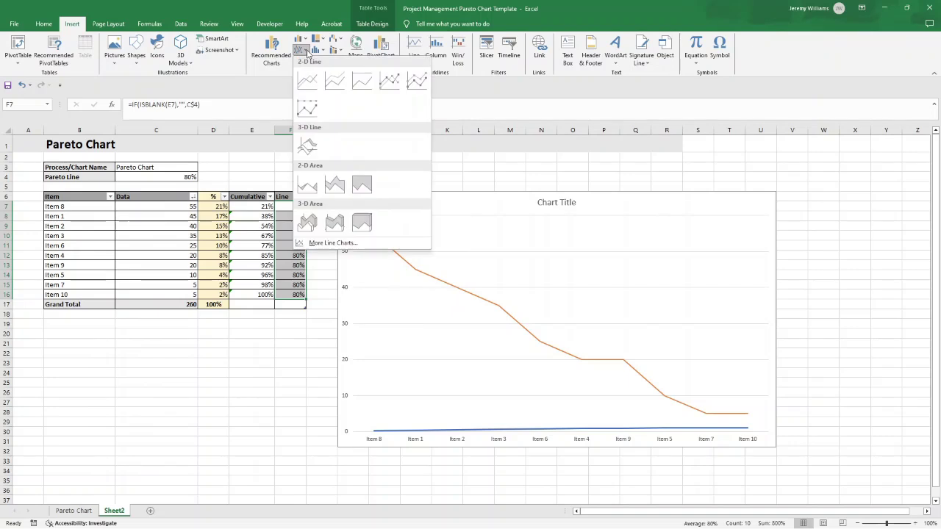
pyautogui.click(307, 81)
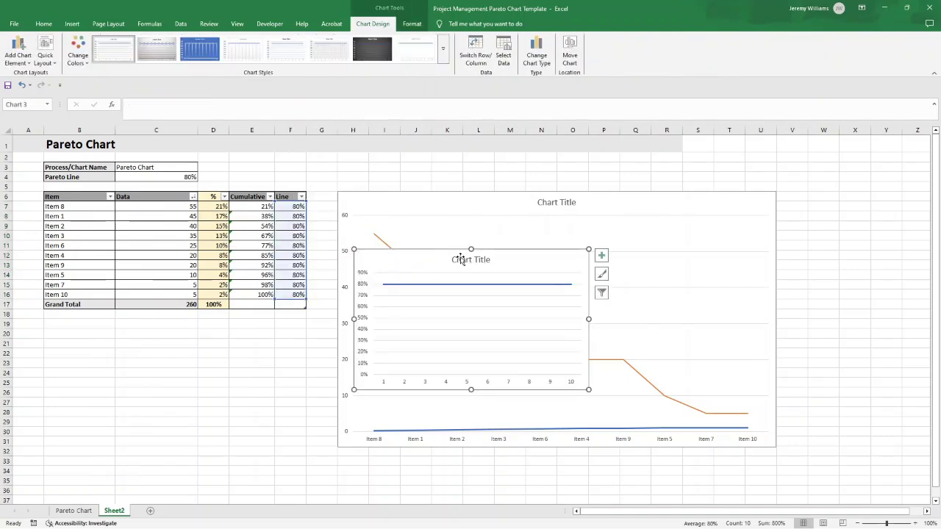
pyautogui.click(331, 330)
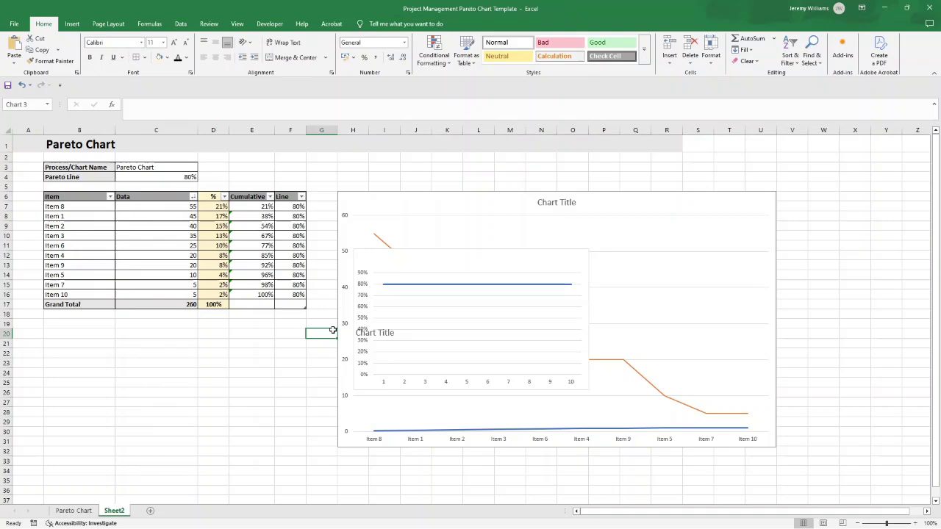
pyautogui.click(408, 279)
pyautogui.moveTo(418, 254); pyautogui.dragTo(109, 335)
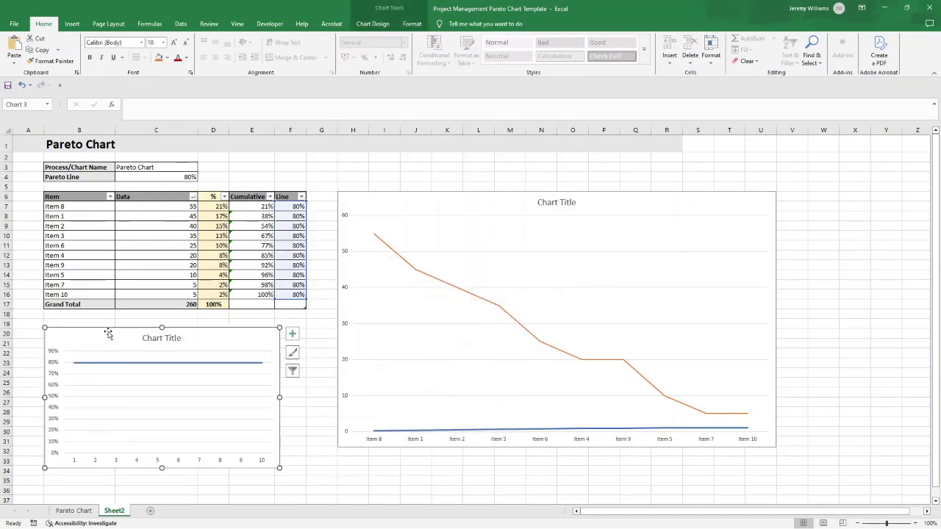
# Copy the 80% Line series into the main chart and delete the small line chart below the table.
pyautogui.click(132, 364)
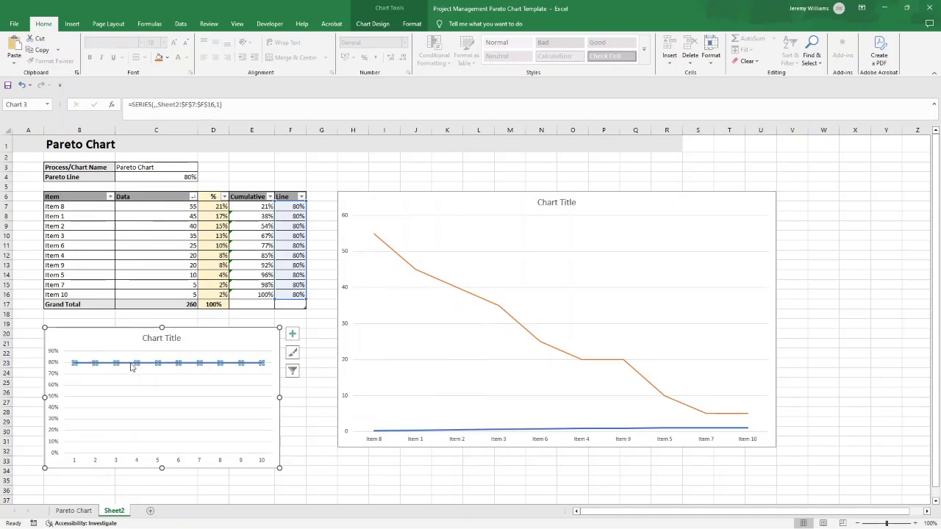
pyautogui.click(622, 208)
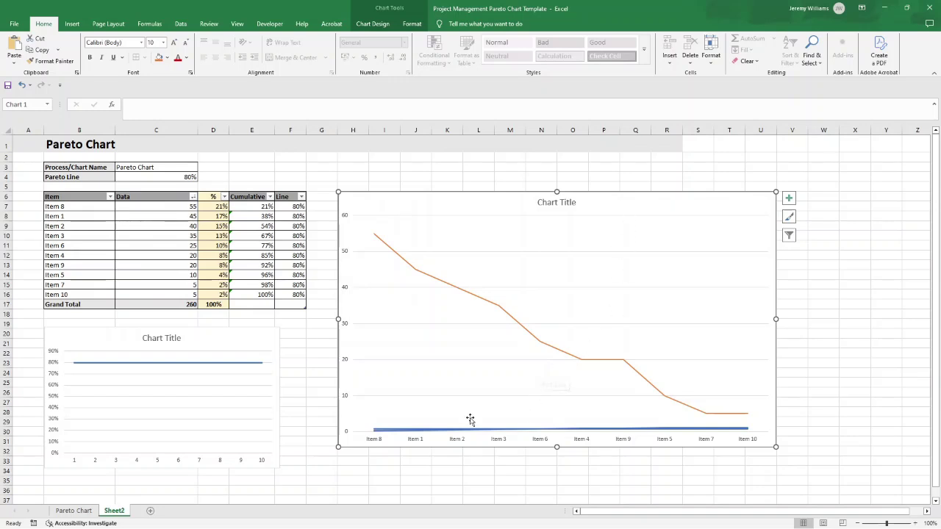
pyautogui.click(230, 336)
pyautogui.press('Delete')
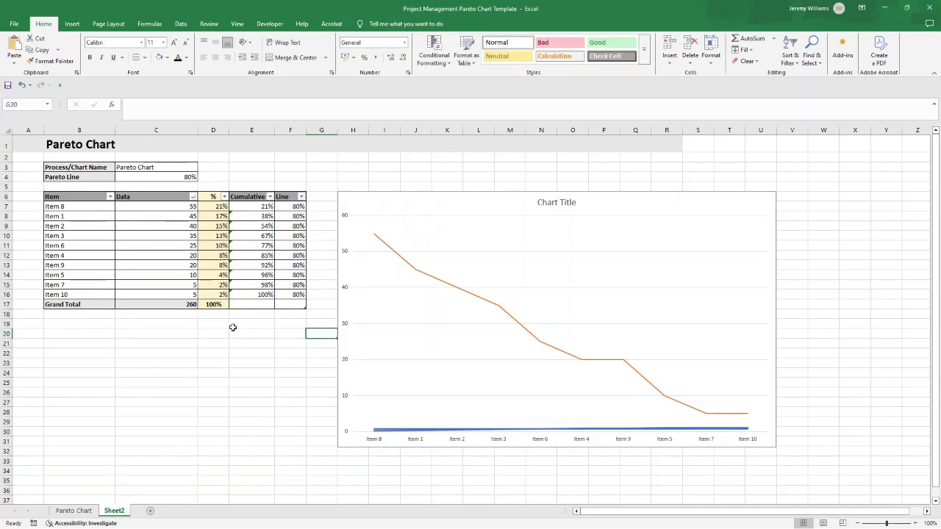
# Try plotting the Data series and the 80% Line series on the secondary axis in the Format Data Series settings.
pyautogui.click(444, 286)
pyautogui.rightClick(444, 286)
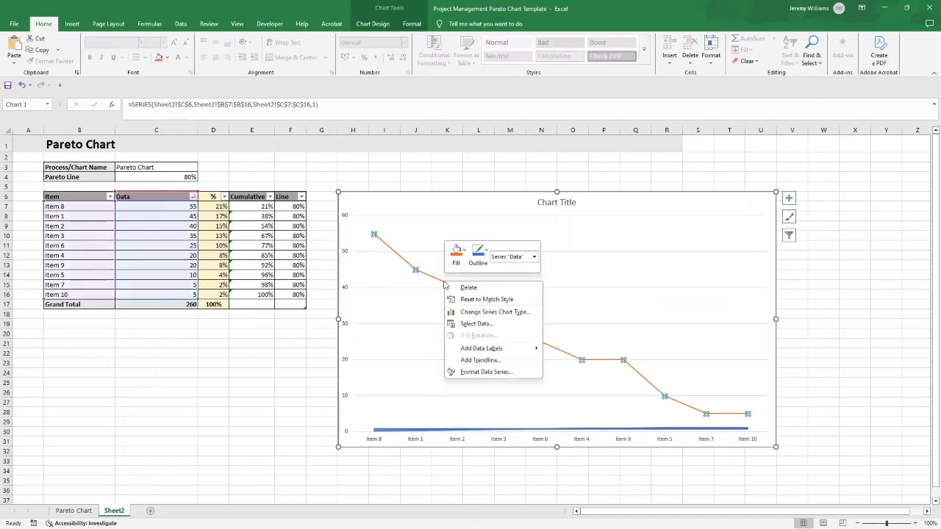
pyautogui.click(493, 371)
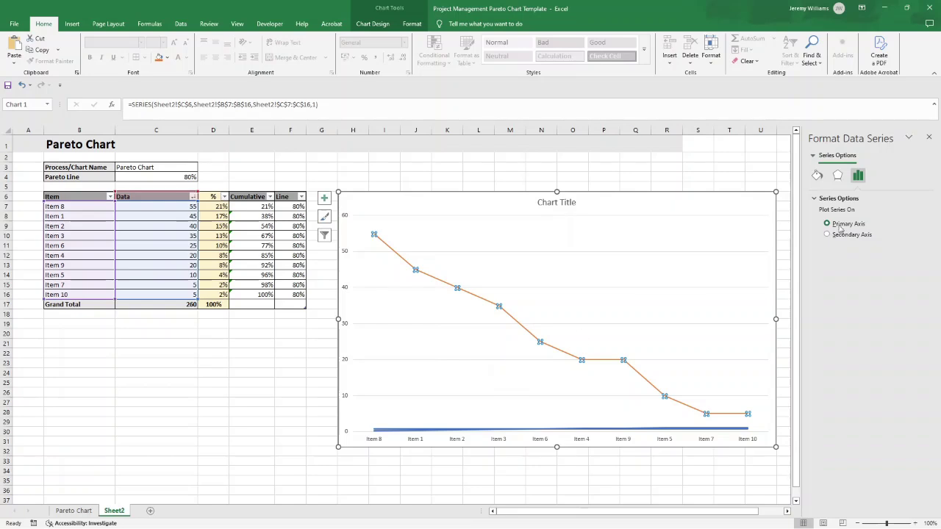
pyautogui.click(845, 237)
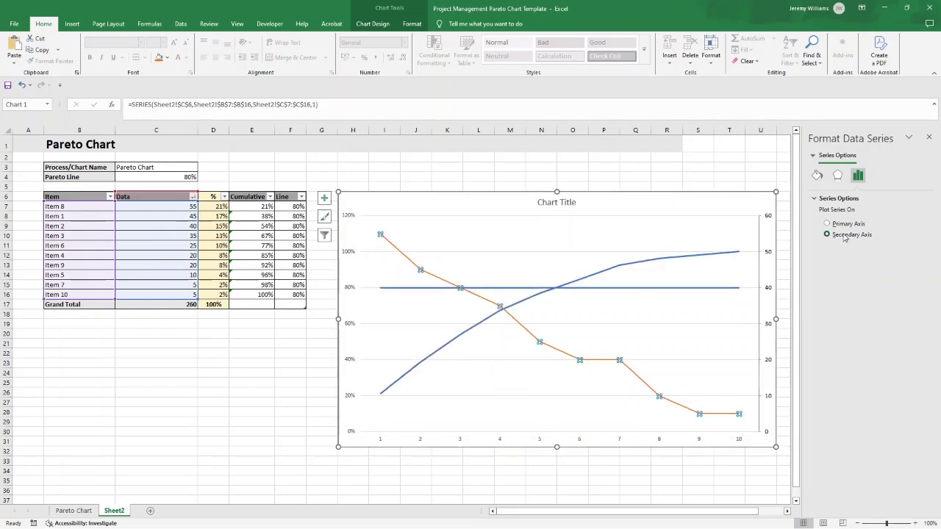
pyautogui.click(599, 287)
pyautogui.click(857, 236)
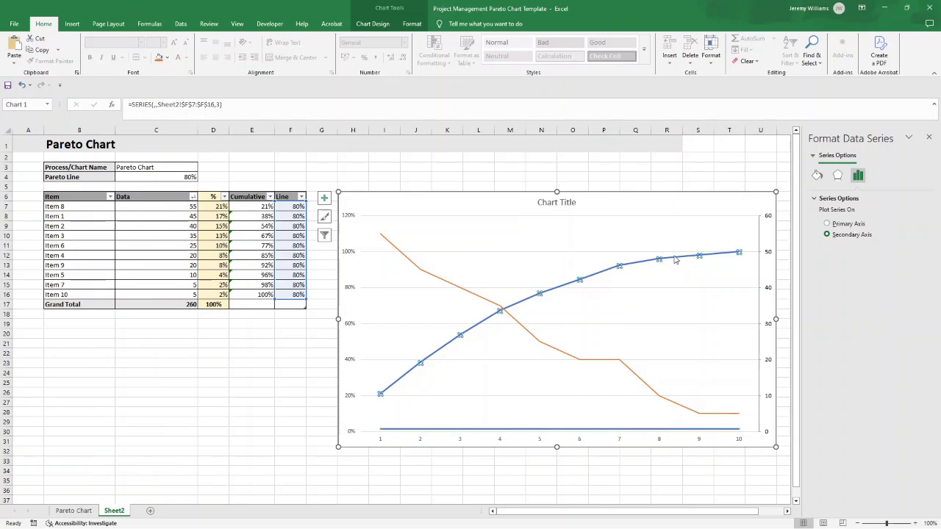
# Plot the Cumulative series on the secondary axis.
pyautogui.click(675, 258)
pyautogui.click(846, 235)
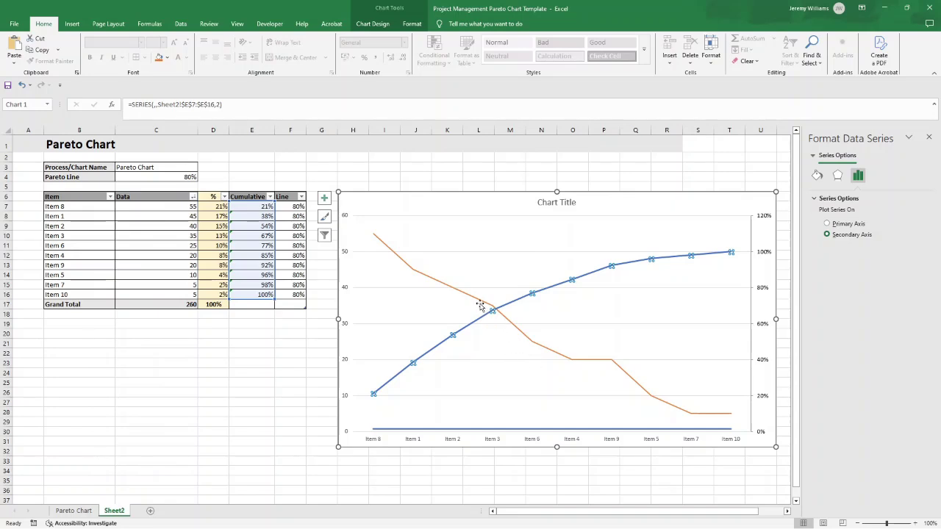
# Change the Data series' chart type to Clustered Column, keeping the other two series as lines.
pyautogui.moveTo(479, 305)
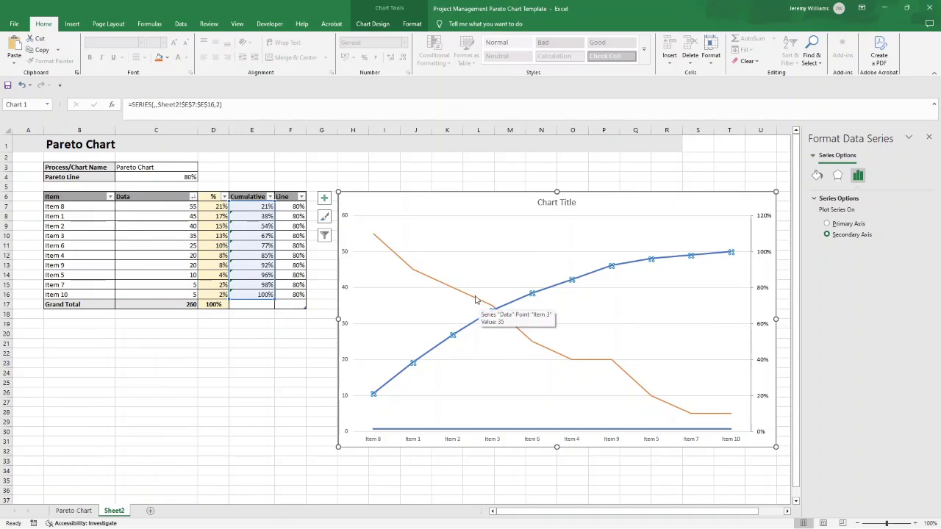
pyautogui.click(476, 302)
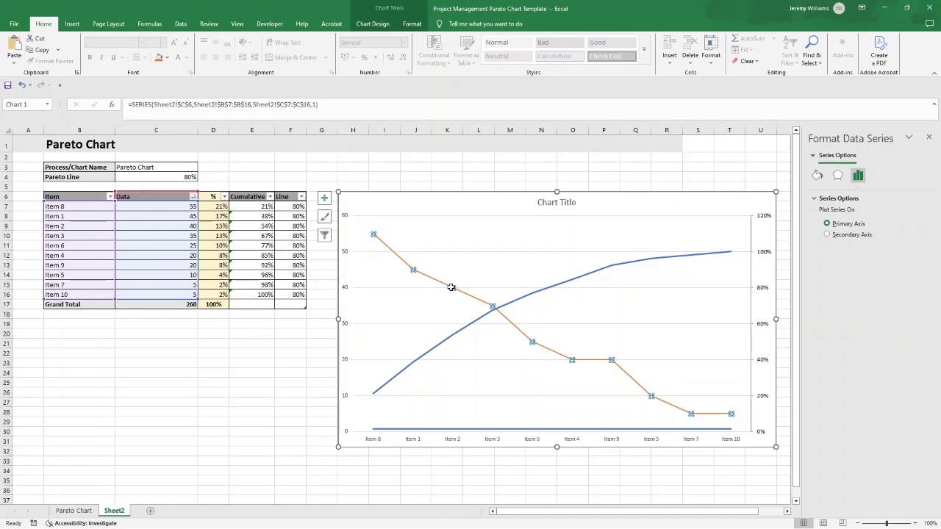
pyautogui.moveTo(450, 285)
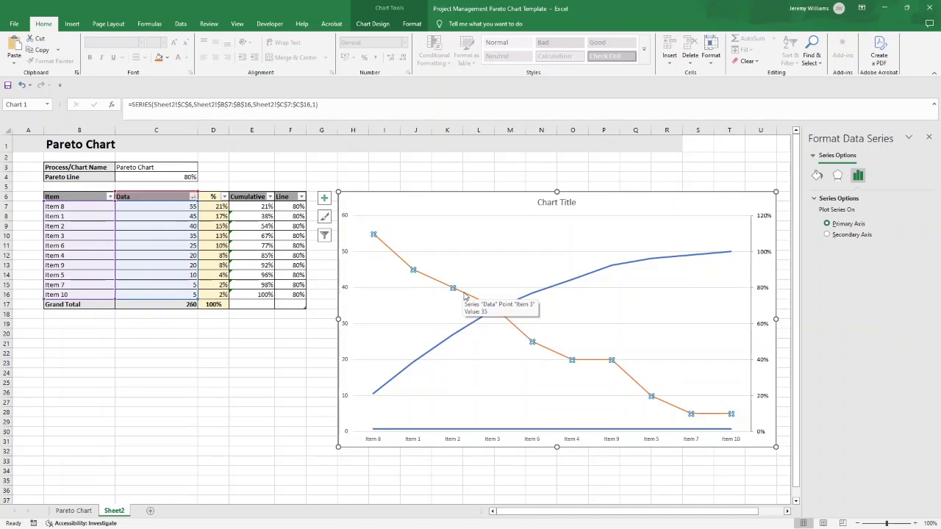
pyautogui.rightClick(464, 296)
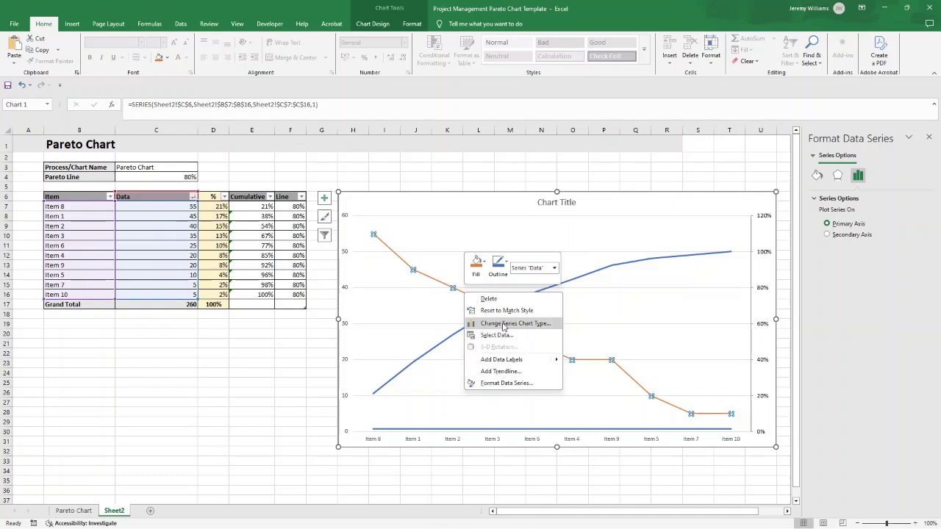
pyautogui.click(504, 325)
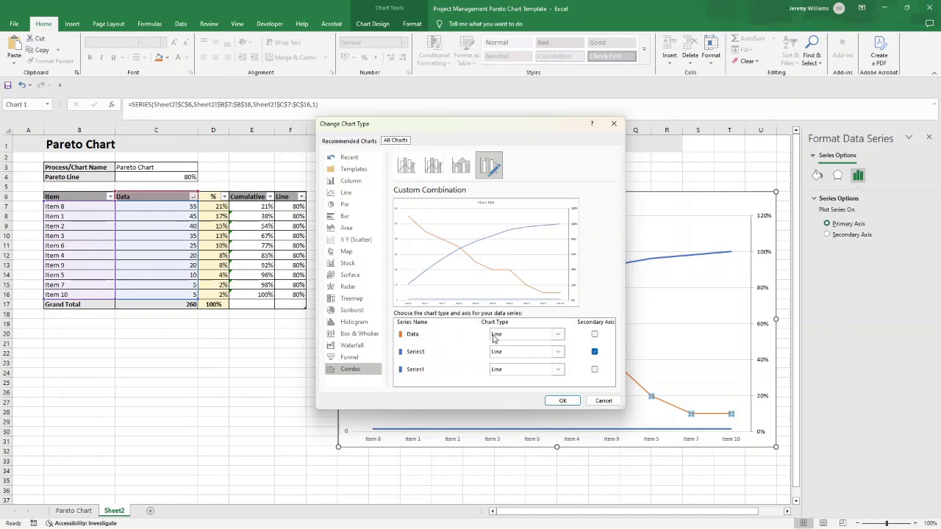
pyautogui.click(558, 336)
pyautogui.click(503, 363)
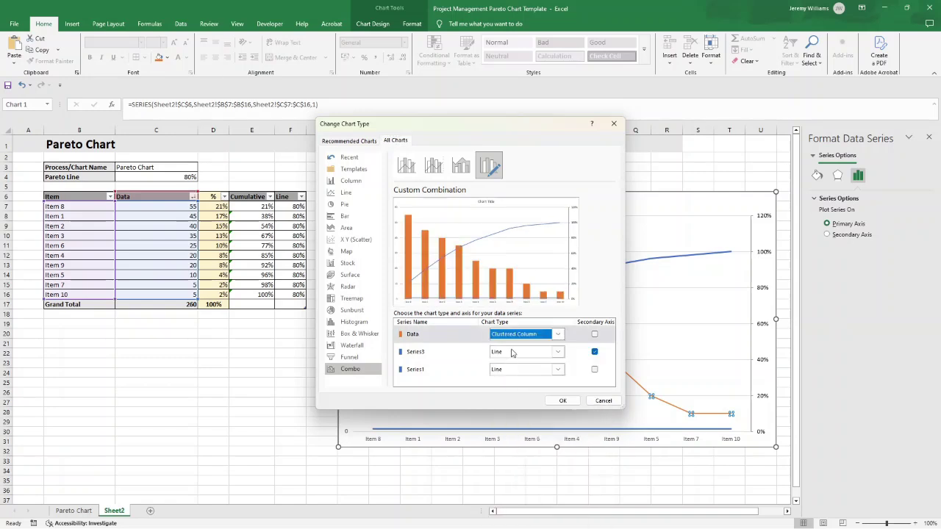
pyautogui.click(561, 400)
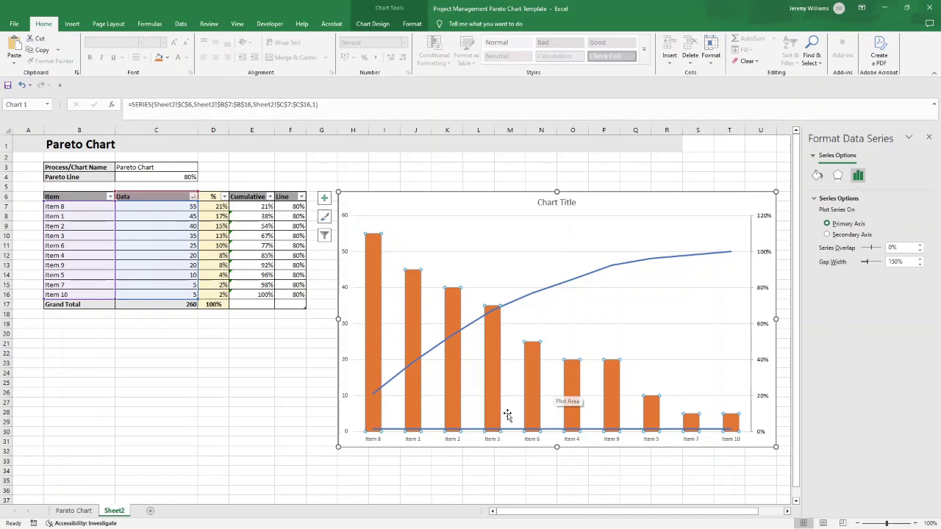
# Plot the 80% Line series from F7:F16 on the secondary axis.
pyautogui.click(464, 431)
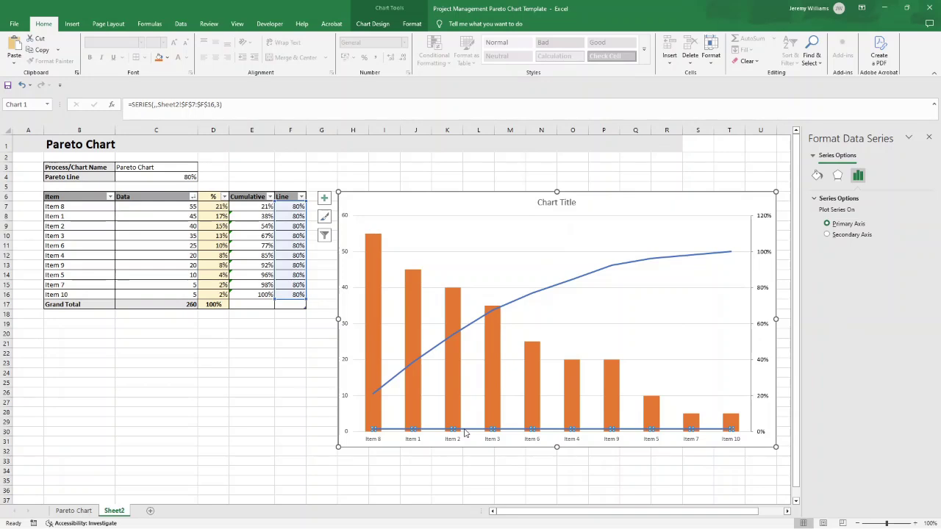
pyautogui.click(843, 236)
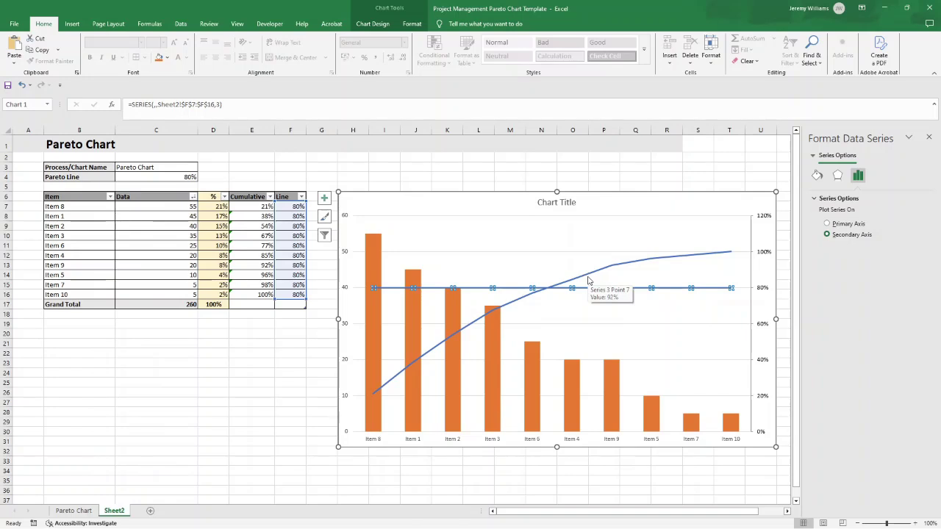
# Link the combined chart's title to the Process/Chart Name cell with =Sheet2!$C$3.
pyautogui.click(555, 202)
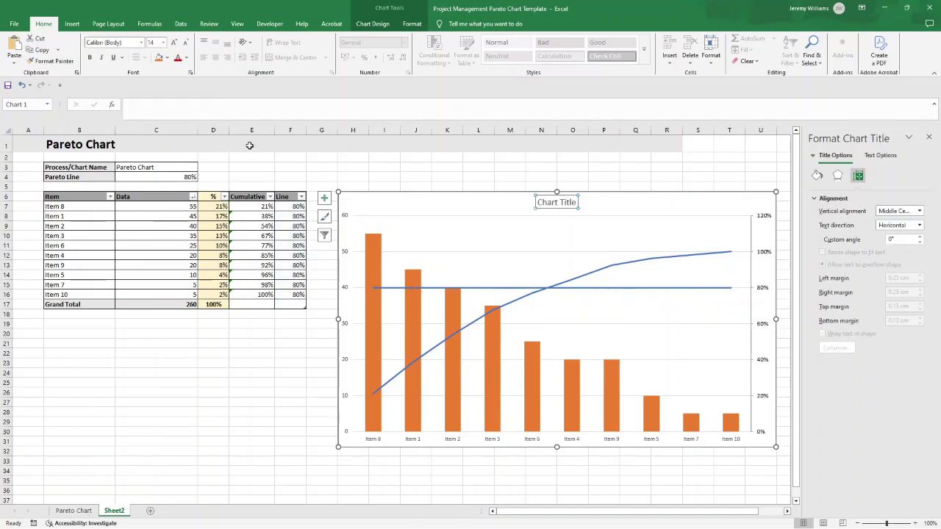
pyautogui.click(221, 105)
pyautogui.write('=')
pyautogui.click(148, 167)
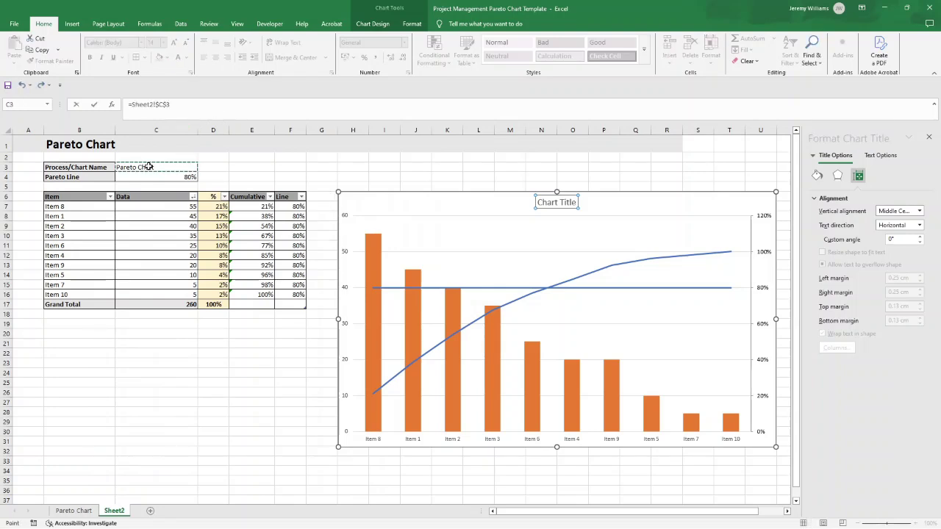
pyautogui.press('Return')
pyautogui.click(450, 159)
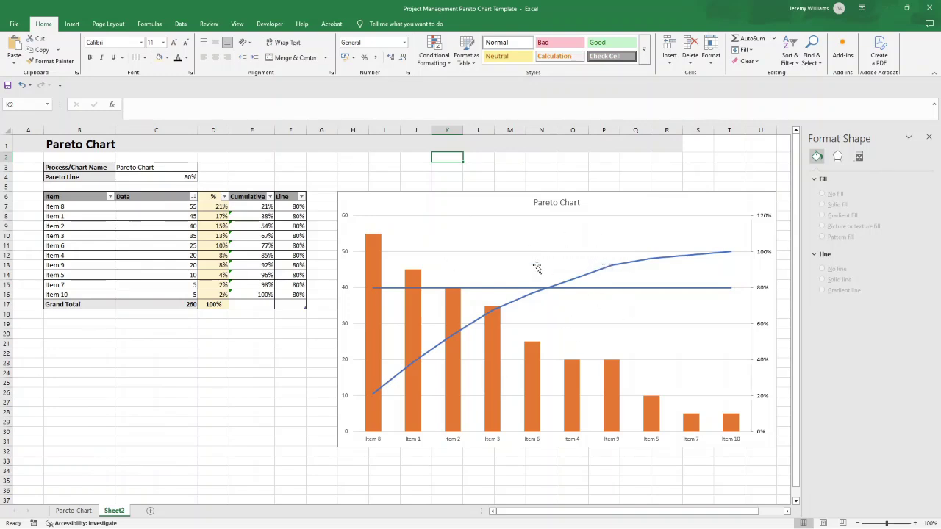
# Set the maximum bound of the secondary vertical axis to 1.
pyautogui.click(767, 219)
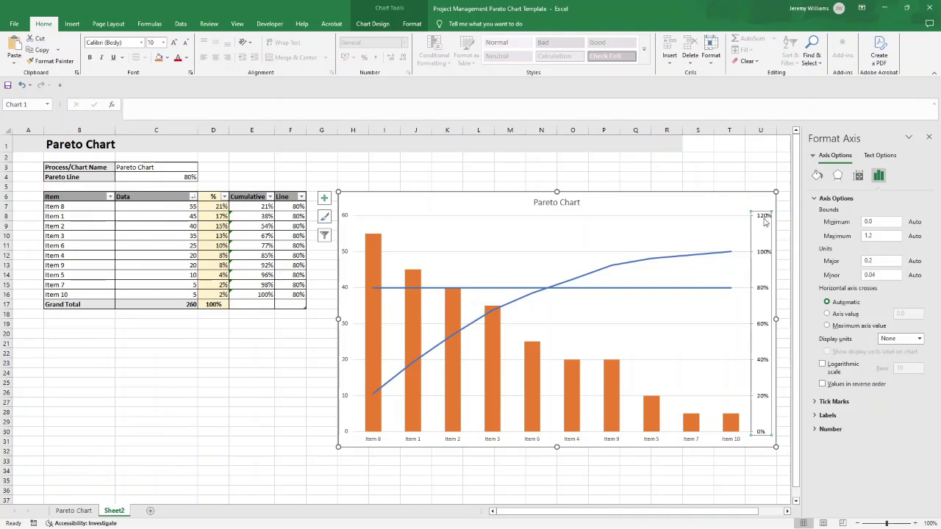
pyautogui.click(887, 237)
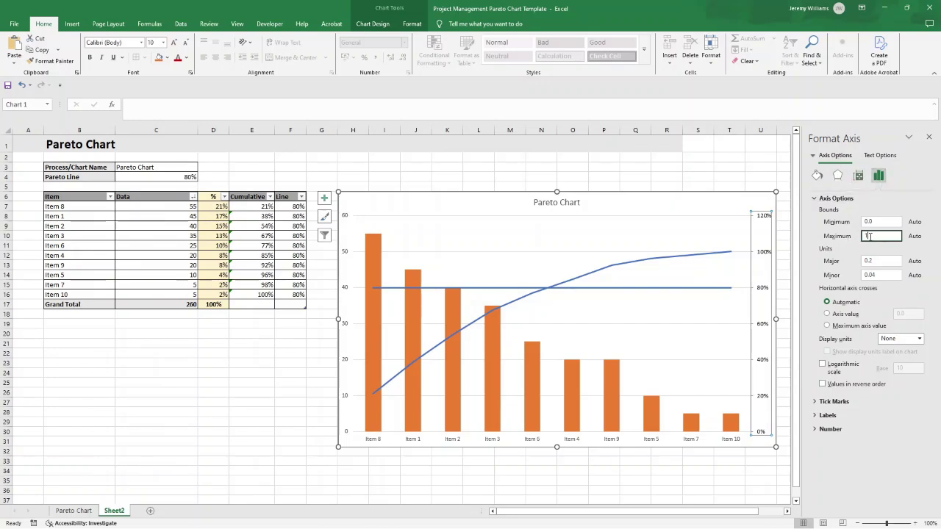
pyautogui.press('Return')
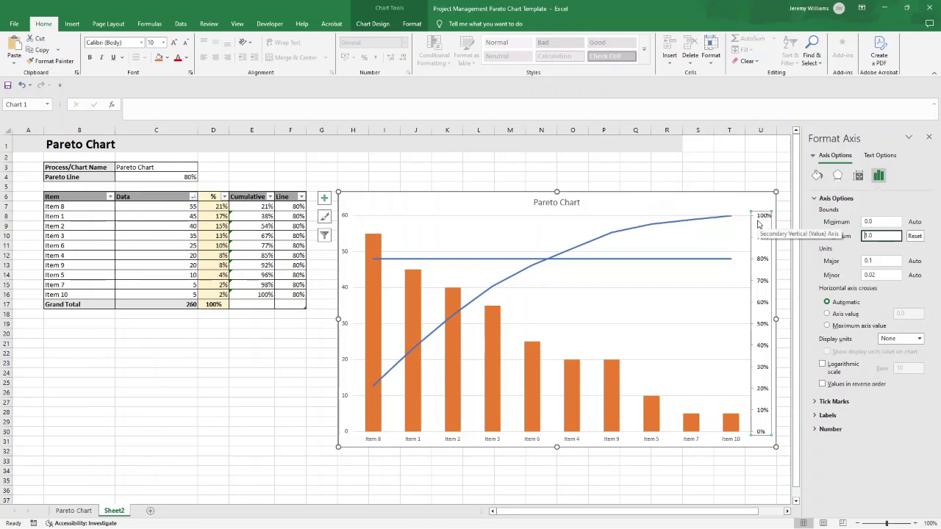
# Rotate the horizontal axis labels of the chart to a custom angle of -45 degrees.
pyautogui.click(492, 440)
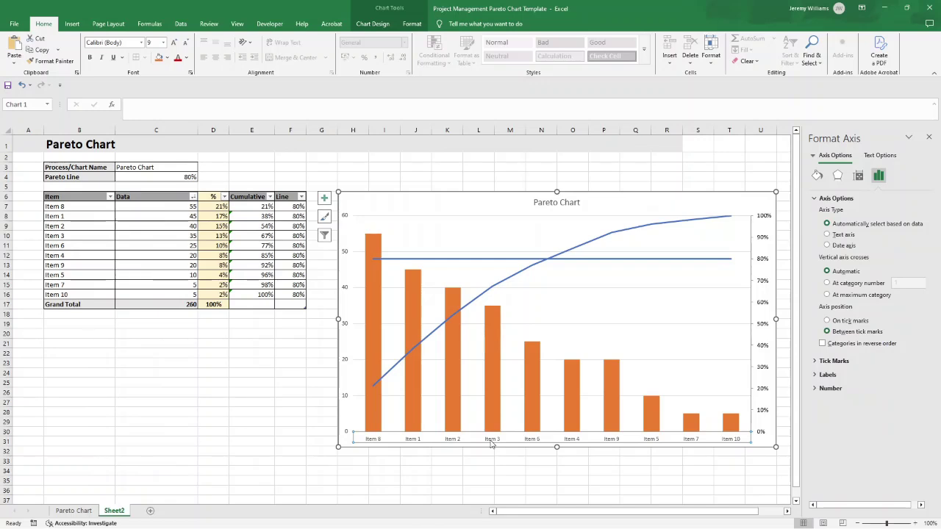
pyautogui.click(857, 176)
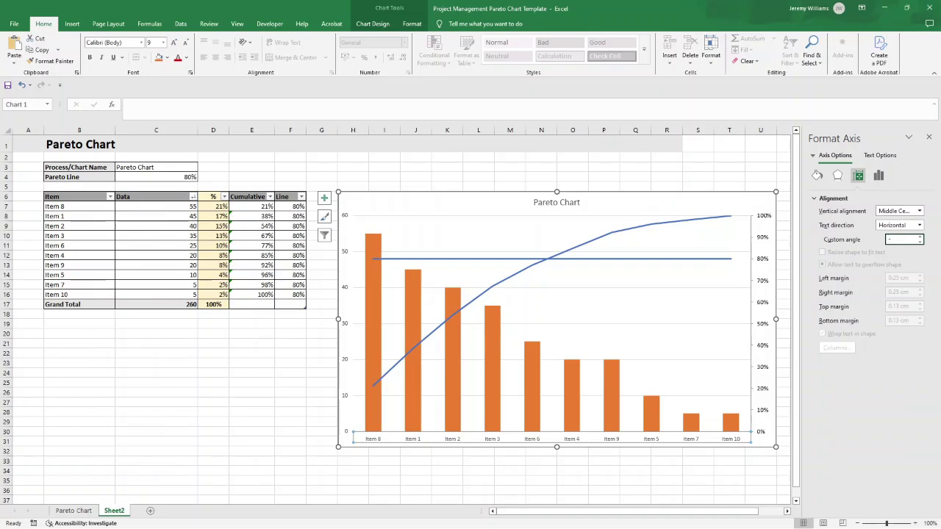
pyautogui.write('5')
pyautogui.press('Return')
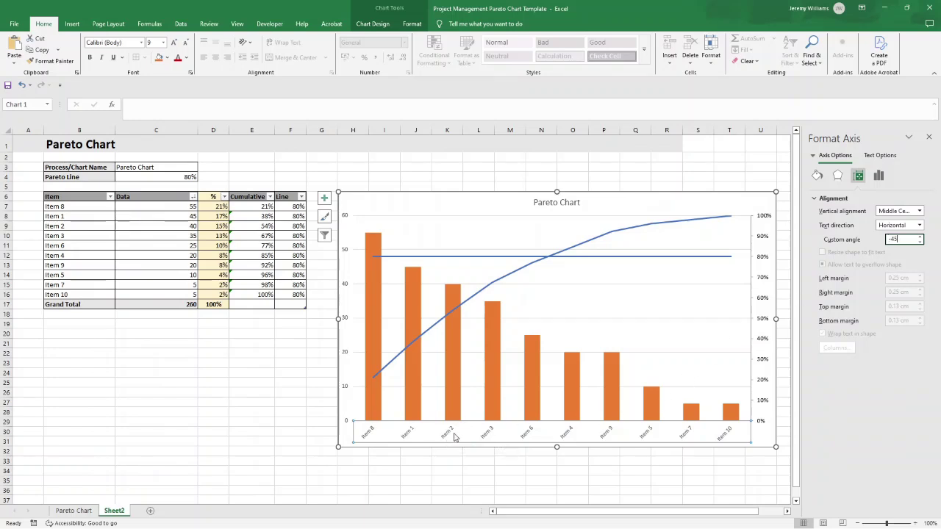
# Set the gap width of the chart's Data columns to 175%.
pyautogui.click(490, 342)
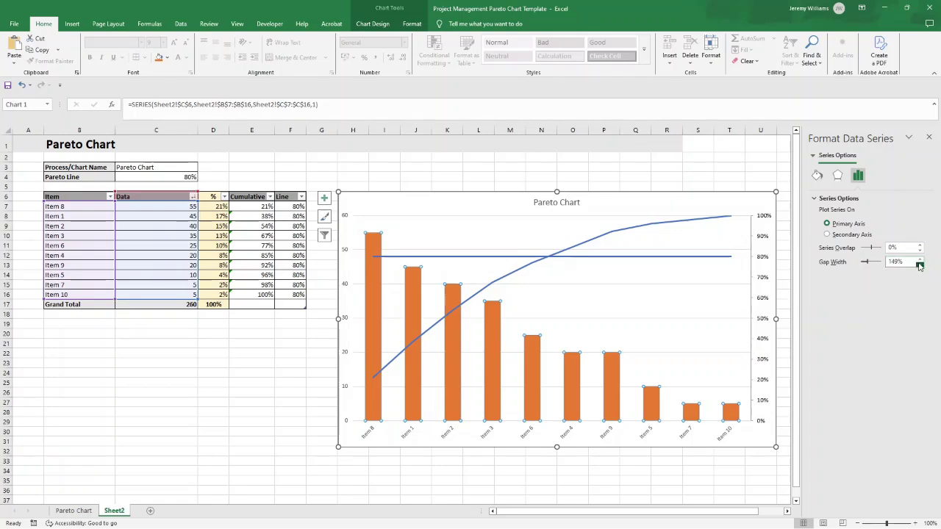
pyautogui.doubleClick(894, 262)
pyautogui.write('50')
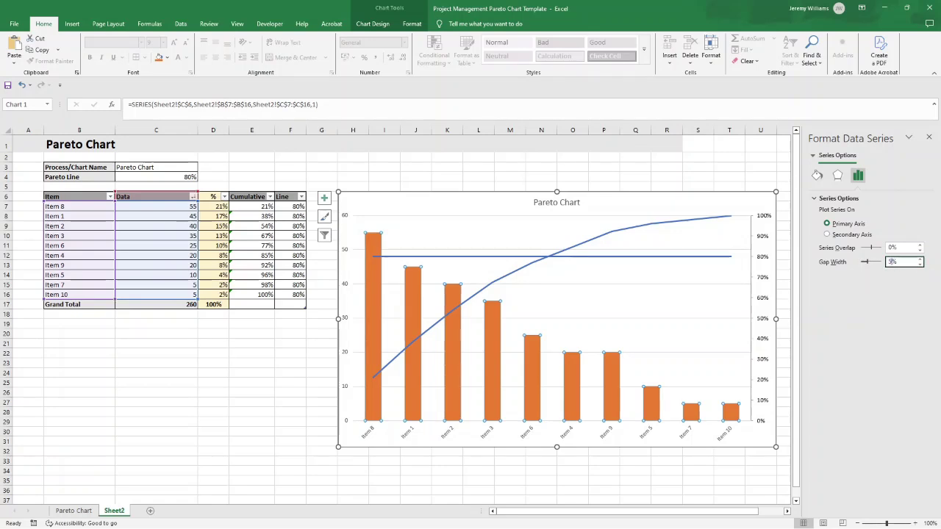
pyautogui.press('Return')
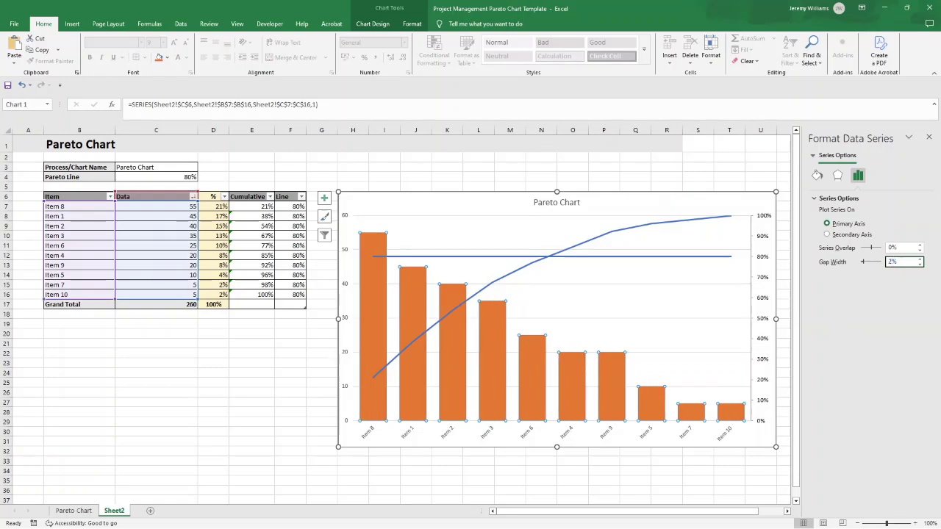
pyautogui.press('Return')
pyautogui.press('BackSpace')
pyautogui.press('Return')
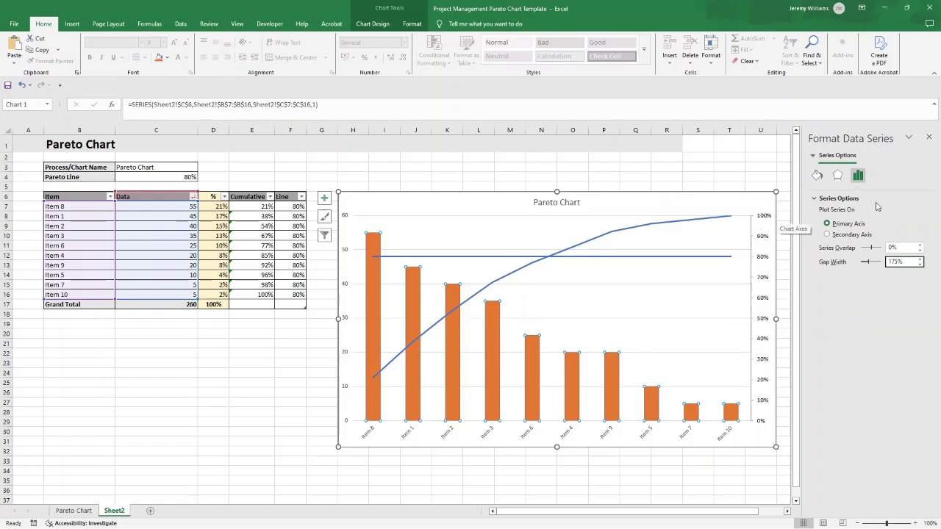
# Set the series overlap of the Data columns to 10%.
pyautogui.click(920, 245)
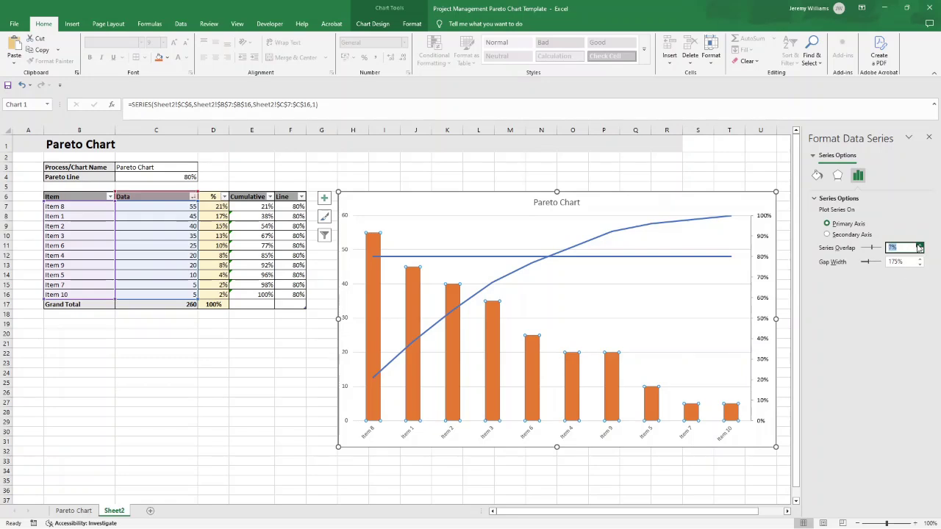
pyautogui.click(920, 245)
pyautogui.click(378, 325)
pyautogui.click(278, 399)
# Give the Data columns a solid light grey fill and a solid black border.
pyautogui.click(377, 250)
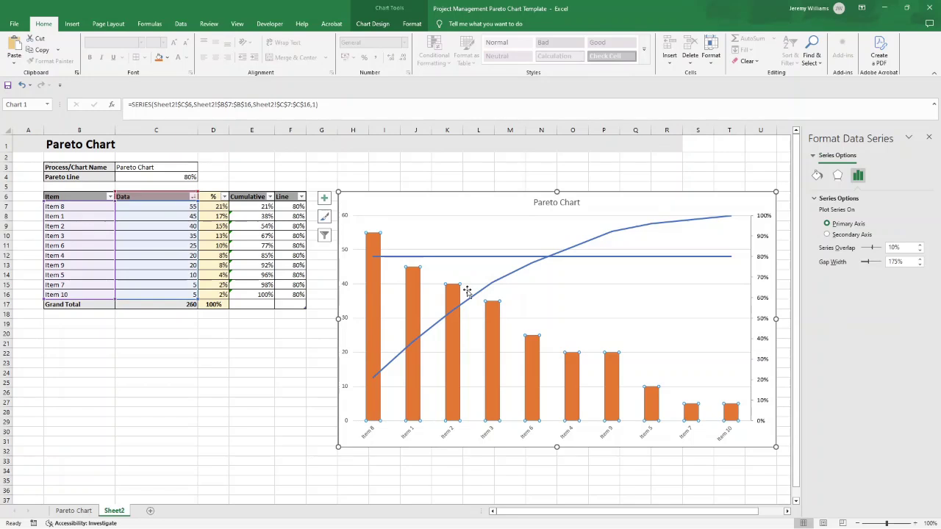
pyautogui.click(817, 177)
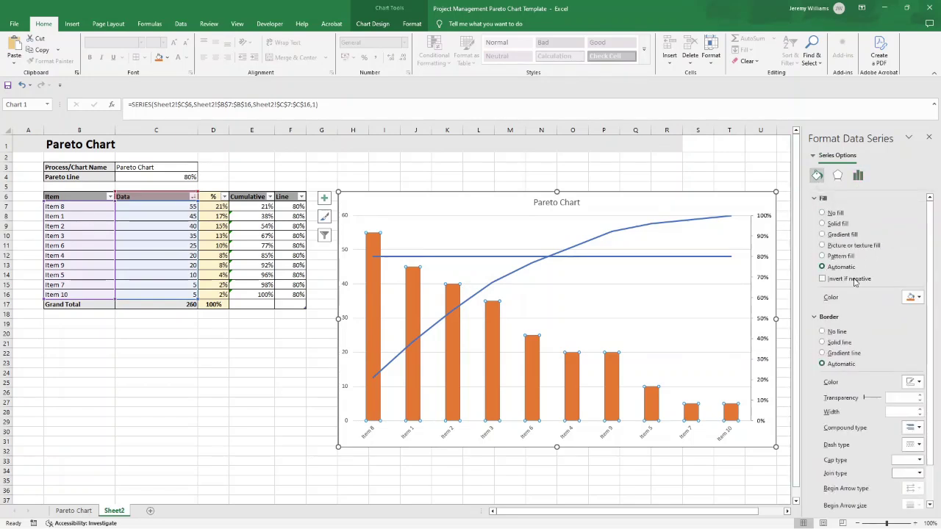
pyautogui.click(913, 297)
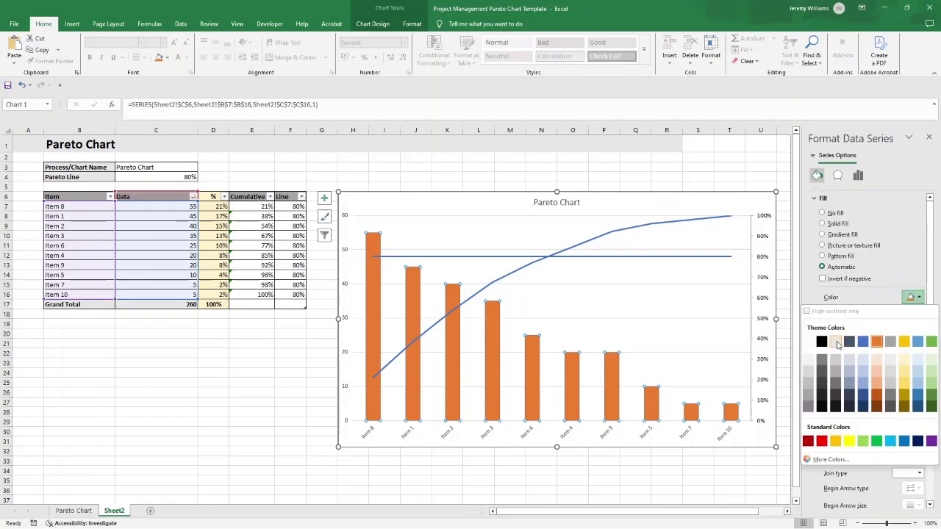
pyautogui.click(835, 342)
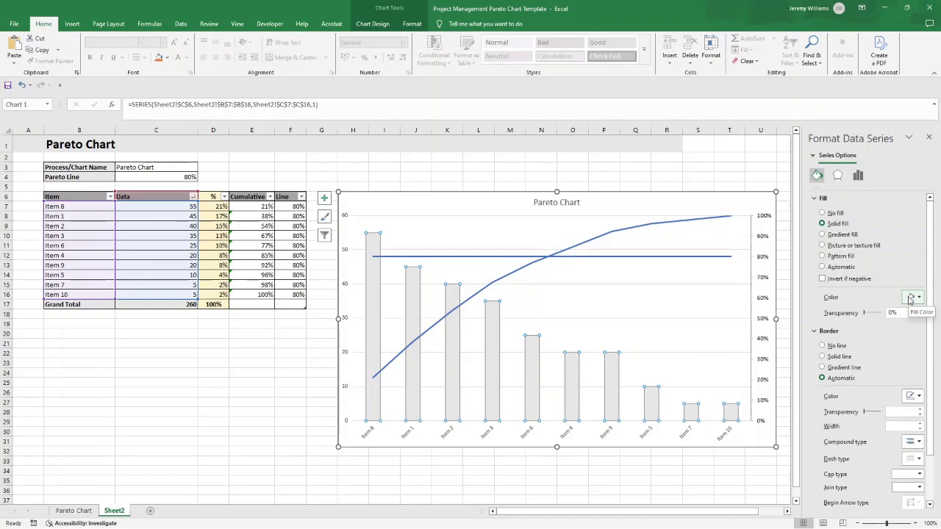
pyautogui.click(823, 357)
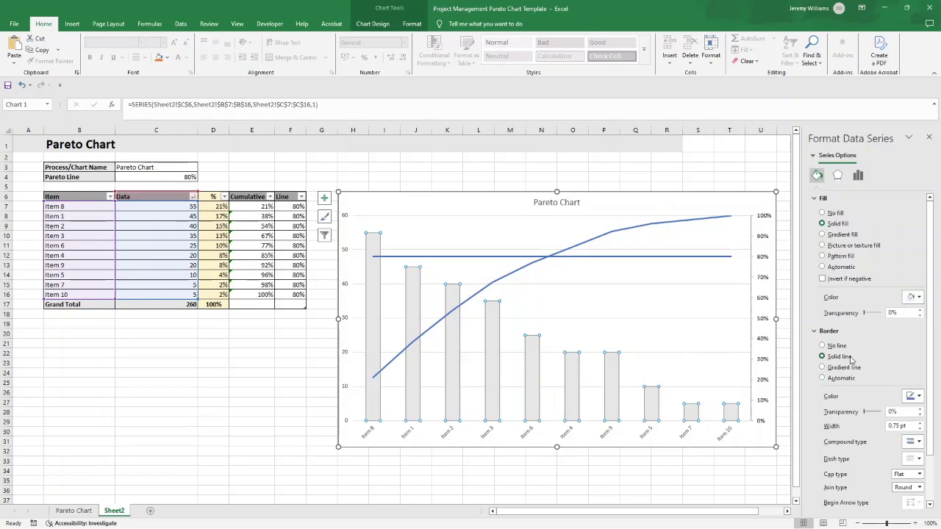
pyautogui.click(910, 396)
pyautogui.click(826, 289)
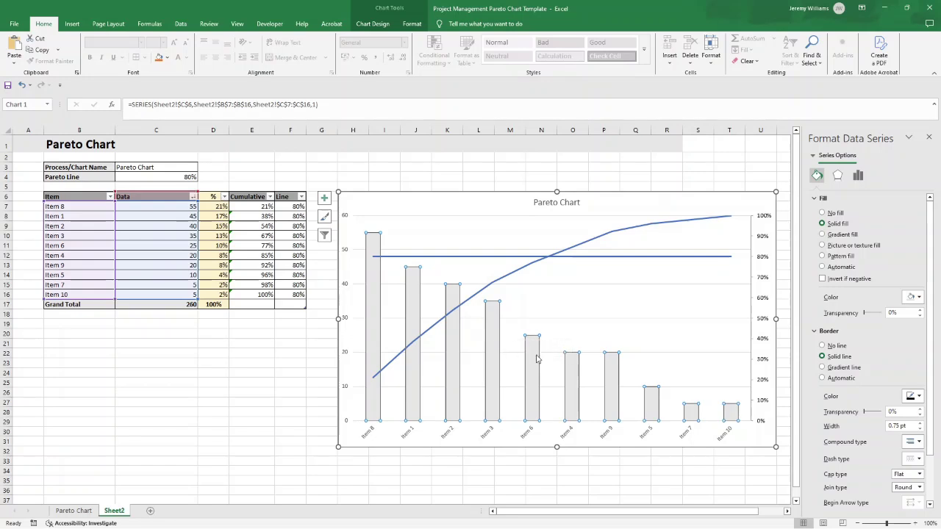
# Change the line color of the cumulative percentage series to orange.
pyautogui.moveTo(536, 360)
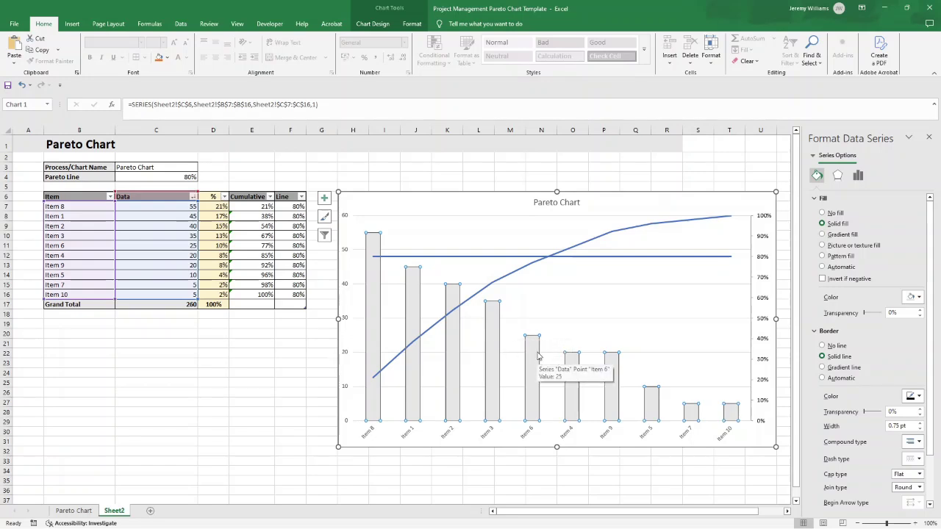
pyautogui.moveTo(502, 280)
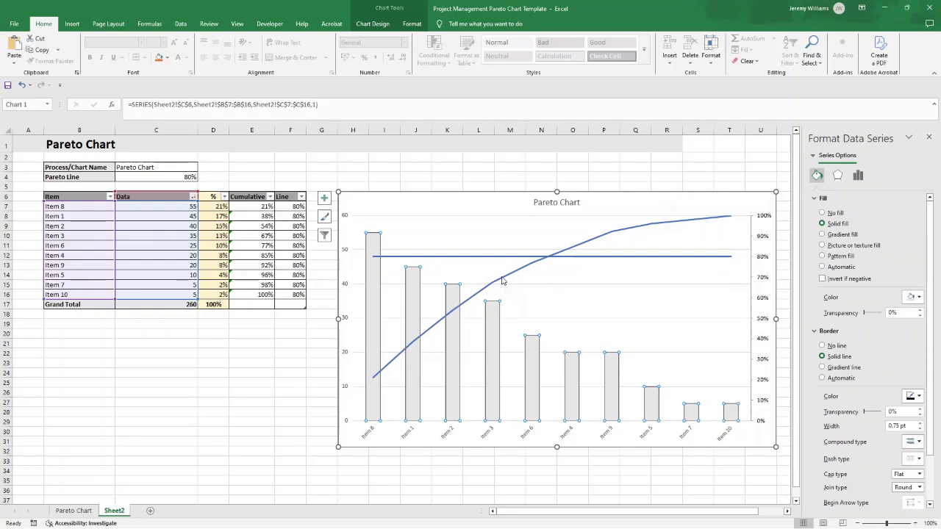
pyautogui.click(502, 281)
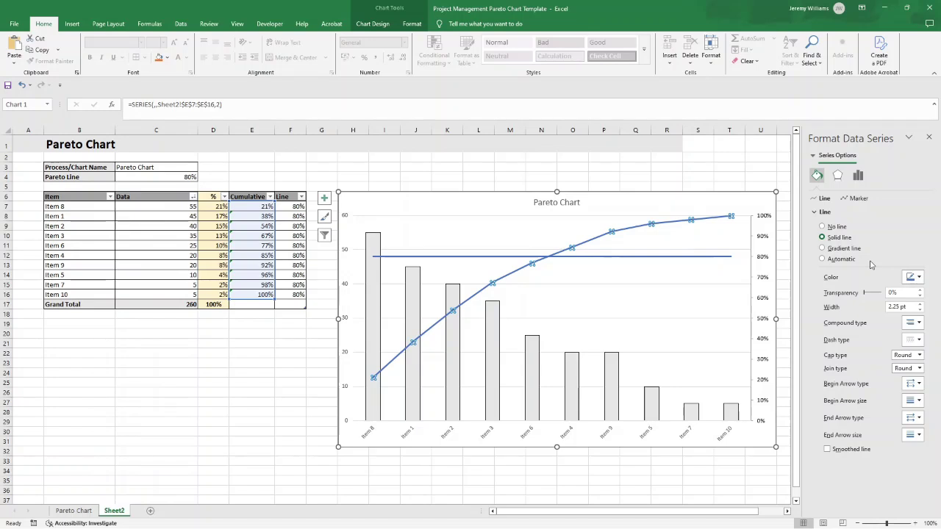
pyautogui.click(917, 281)
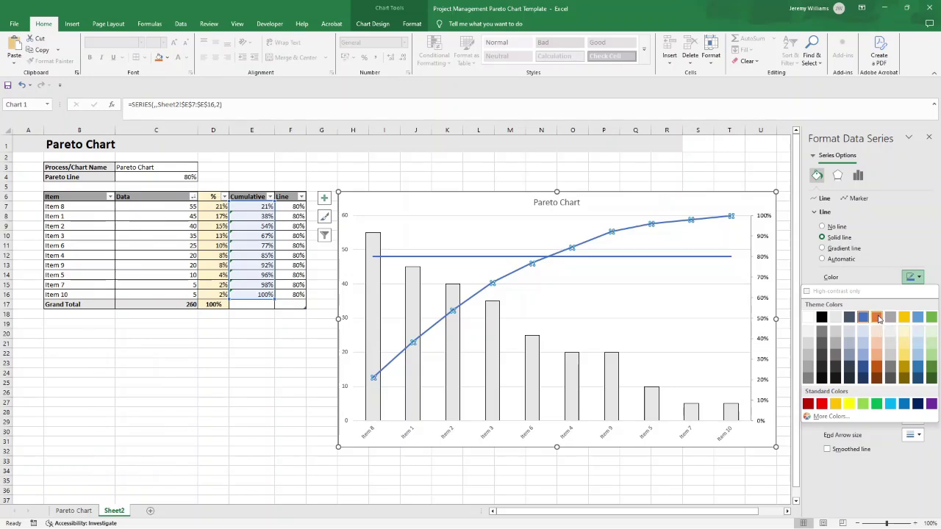
pyautogui.click(878, 318)
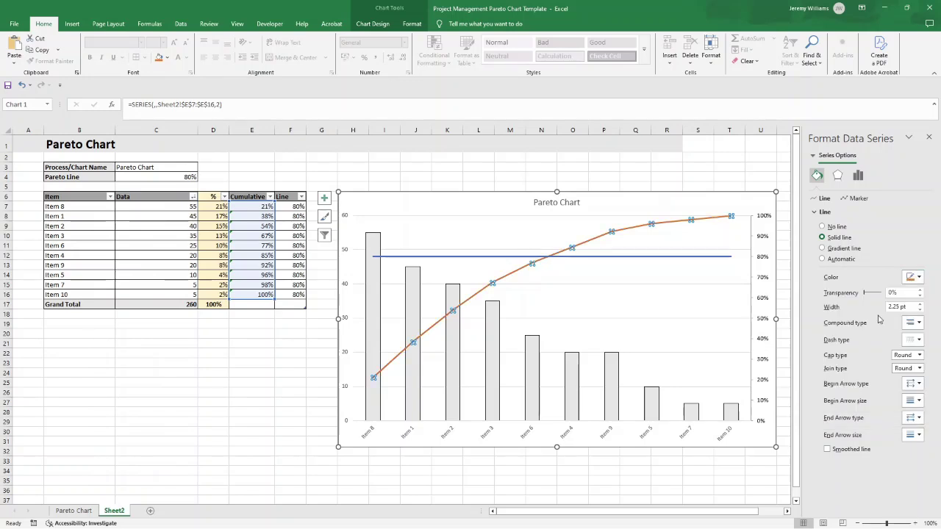
# Add built-in diamond markers of size 6 to the cumulative line.
pyautogui.click(856, 198)
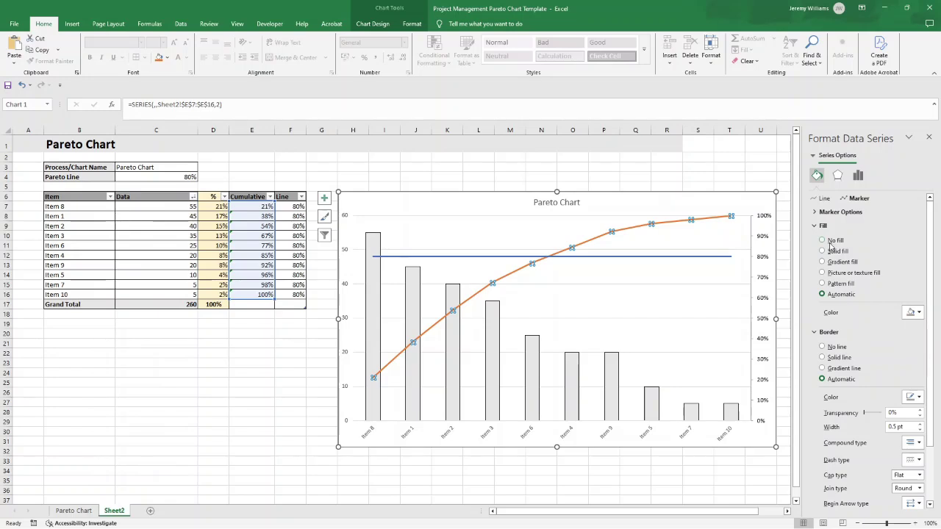
pyautogui.click(816, 213)
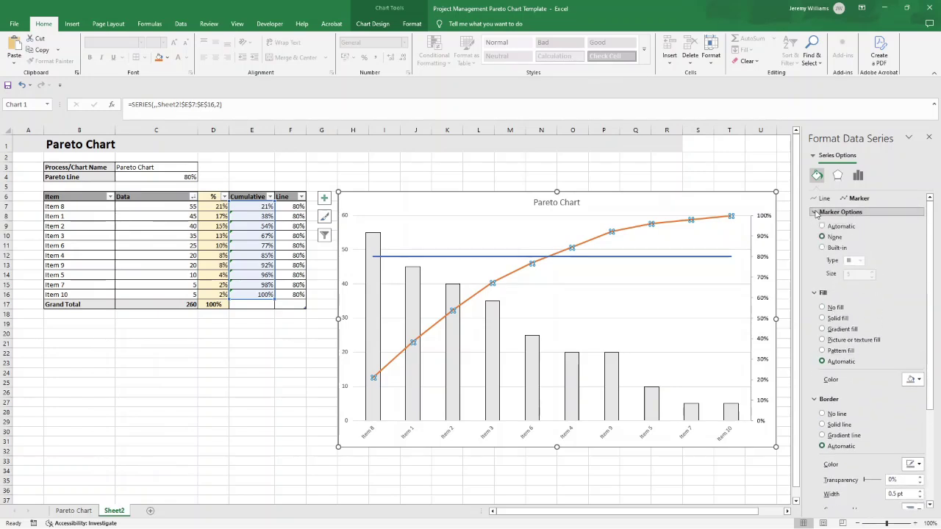
pyautogui.click(822, 248)
pyautogui.click(860, 260)
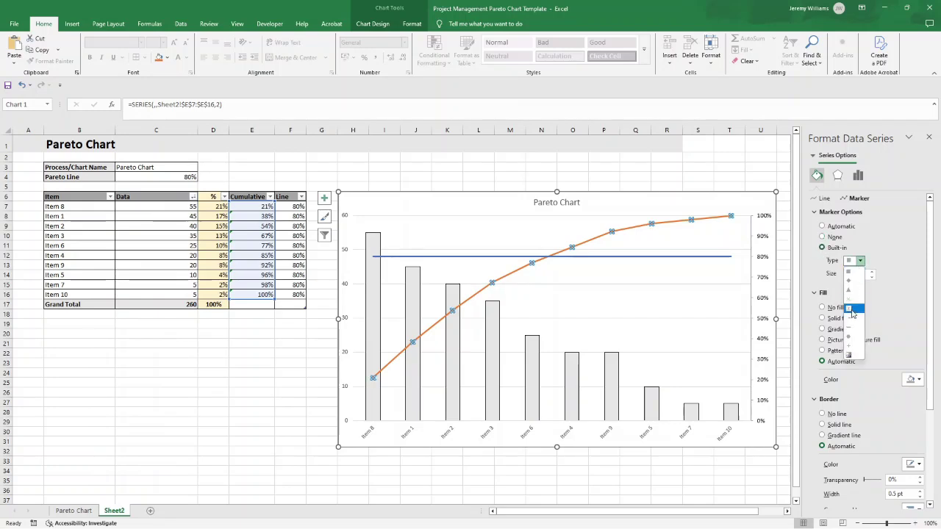
pyautogui.click(851, 274)
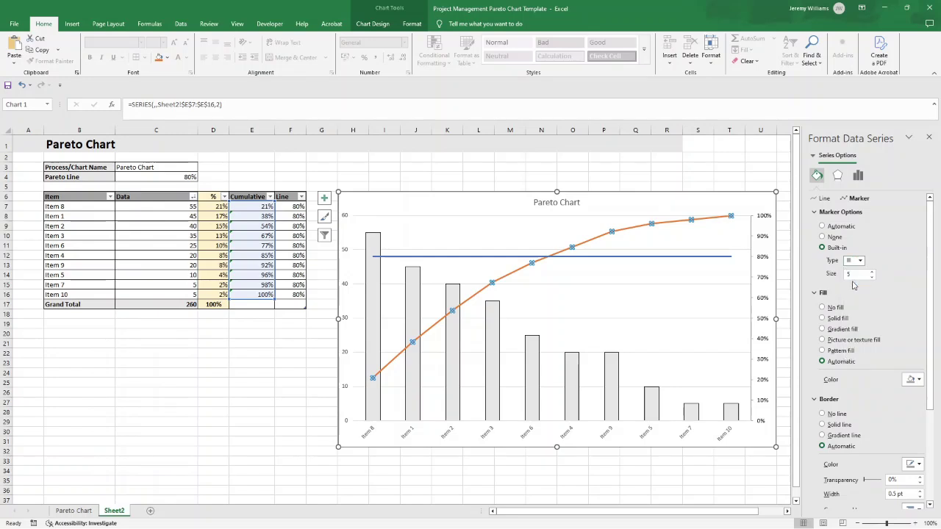
pyautogui.click(872, 272)
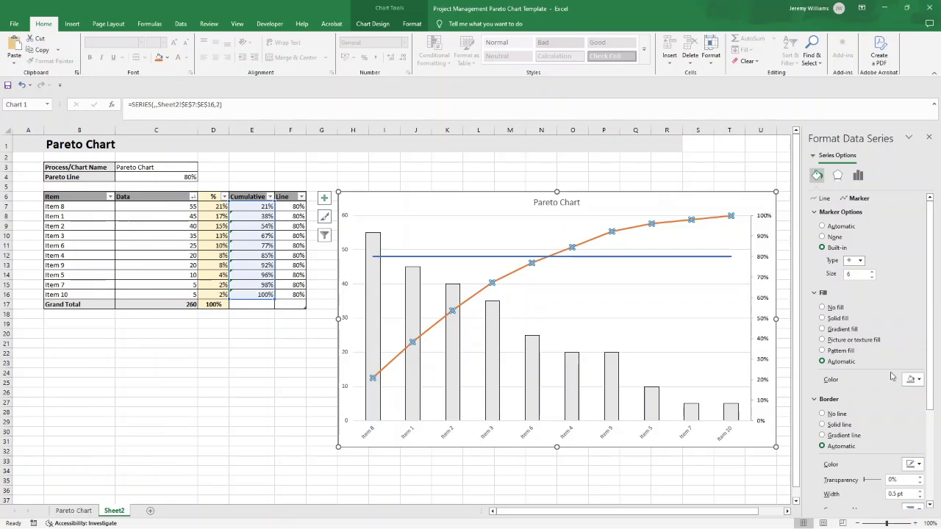
# Fill the cumulative line's markers with the same orange as the line.
pyautogui.click(913, 379)
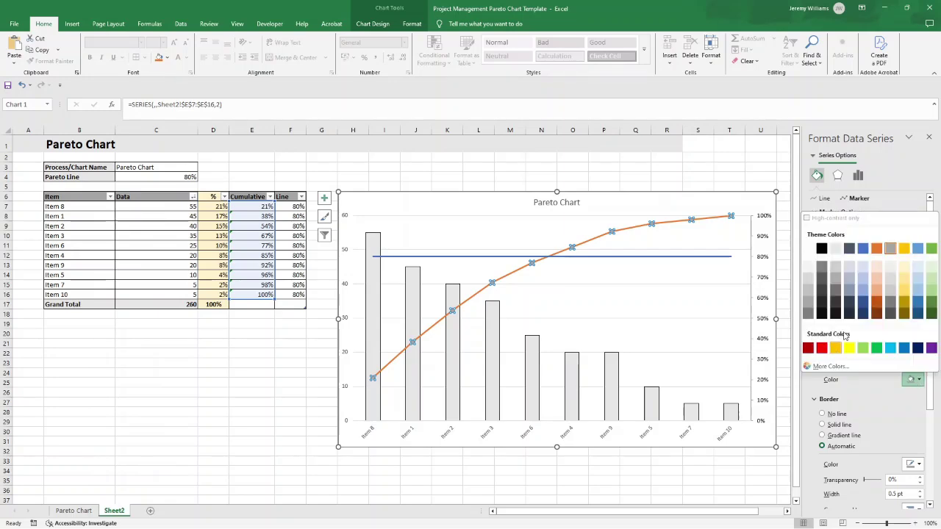
pyautogui.click(876, 250)
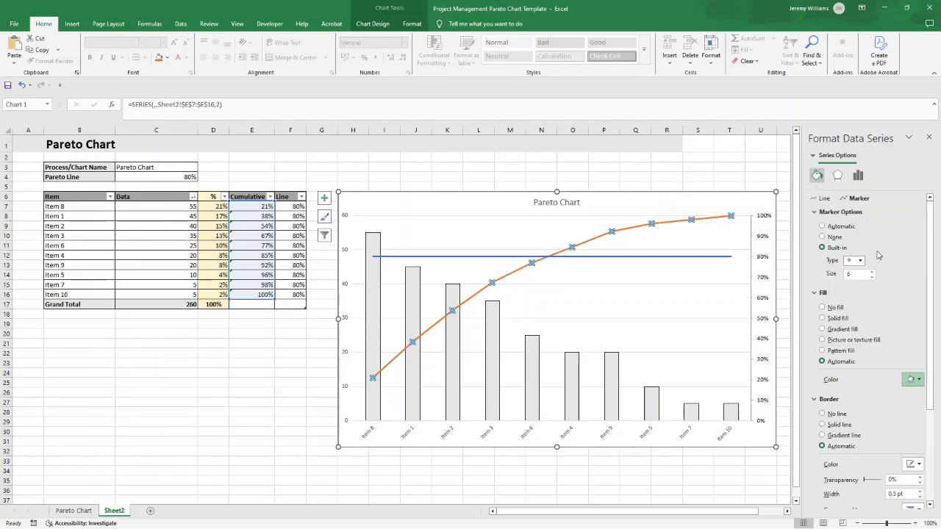
pyautogui.click(636, 167)
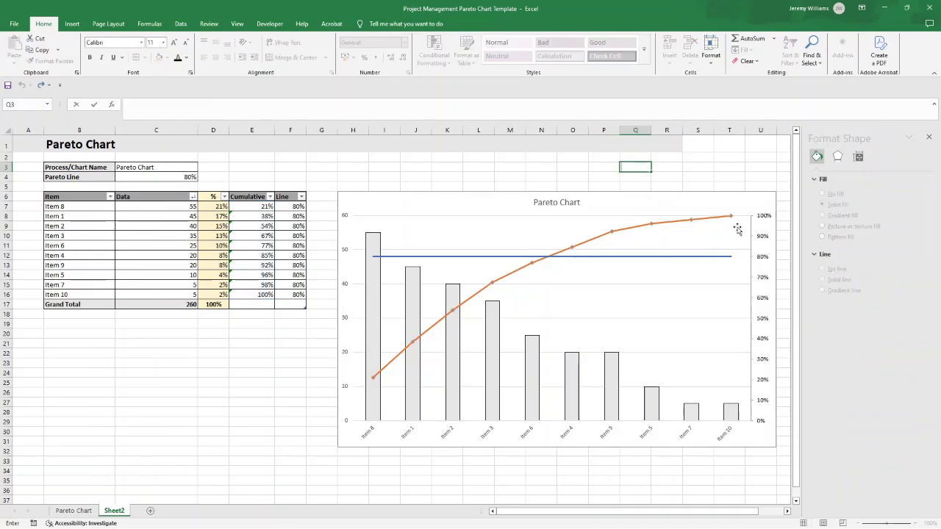
# Change the cumulative line's built-in marker type to circle and reduce the marker size.
pyautogui.click(504, 278)
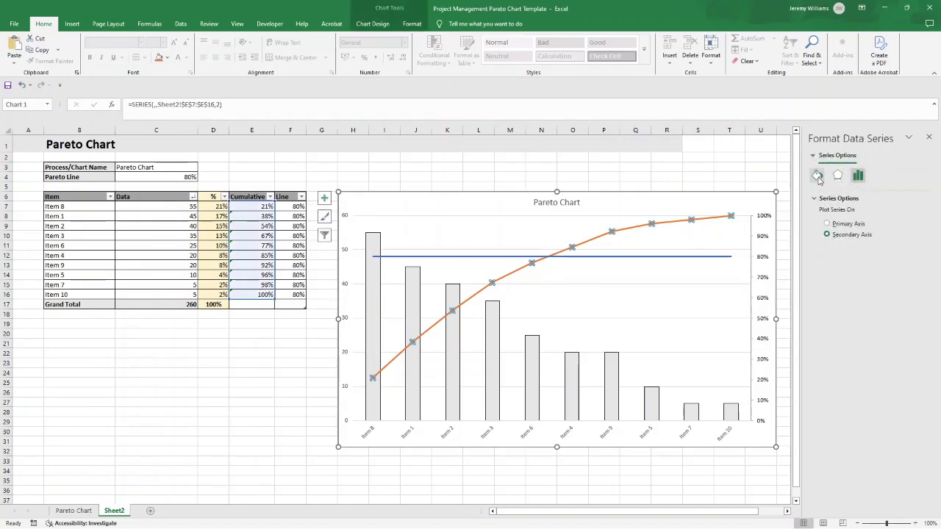
pyautogui.click(818, 177)
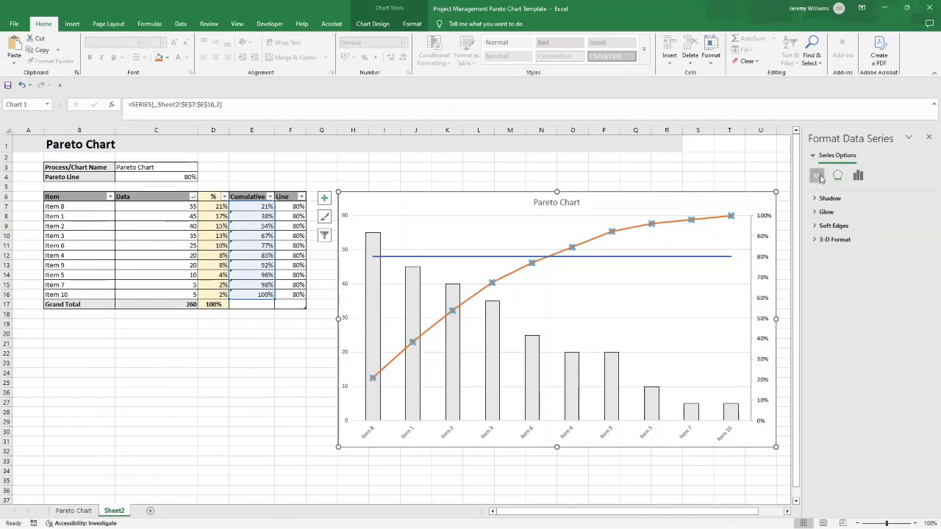
pyautogui.click(858, 199)
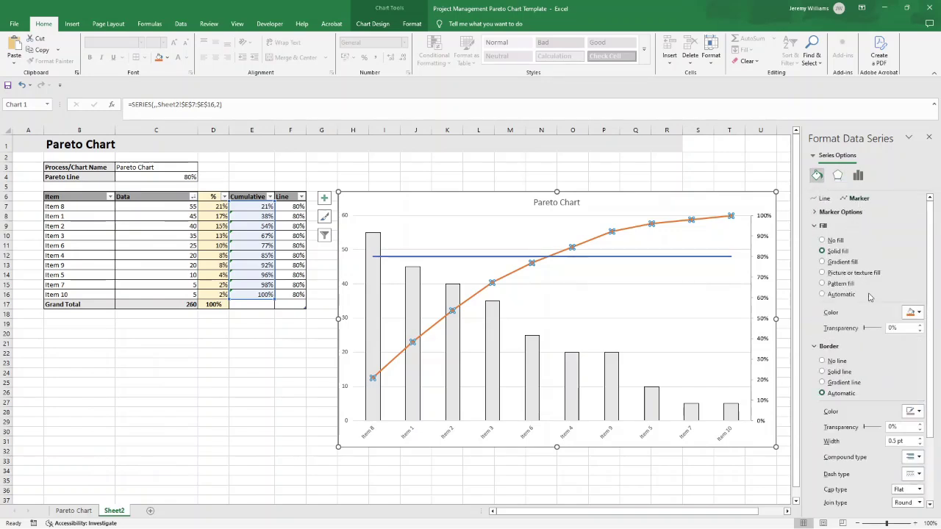
pyautogui.click(841, 212)
pyautogui.click(822, 248)
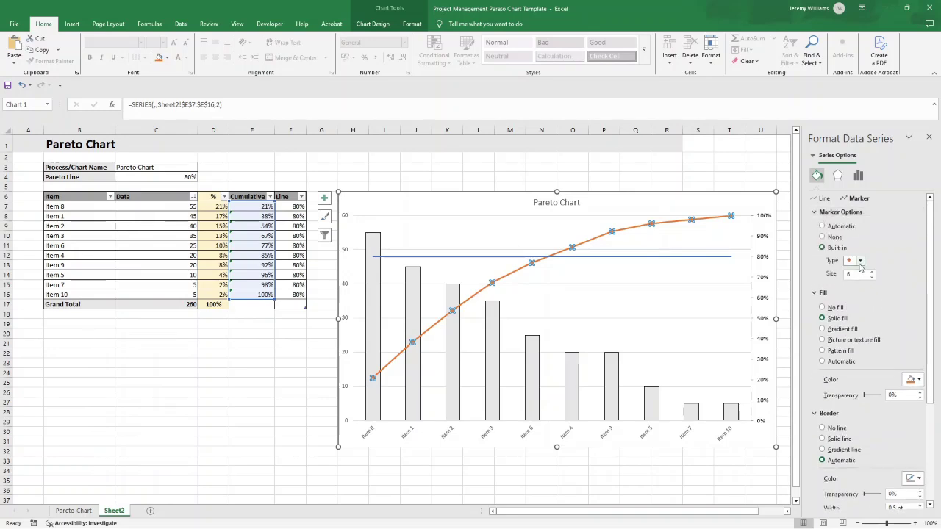
pyautogui.click(860, 261)
pyautogui.click(851, 338)
pyautogui.click(872, 277)
pyautogui.click(694, 167)
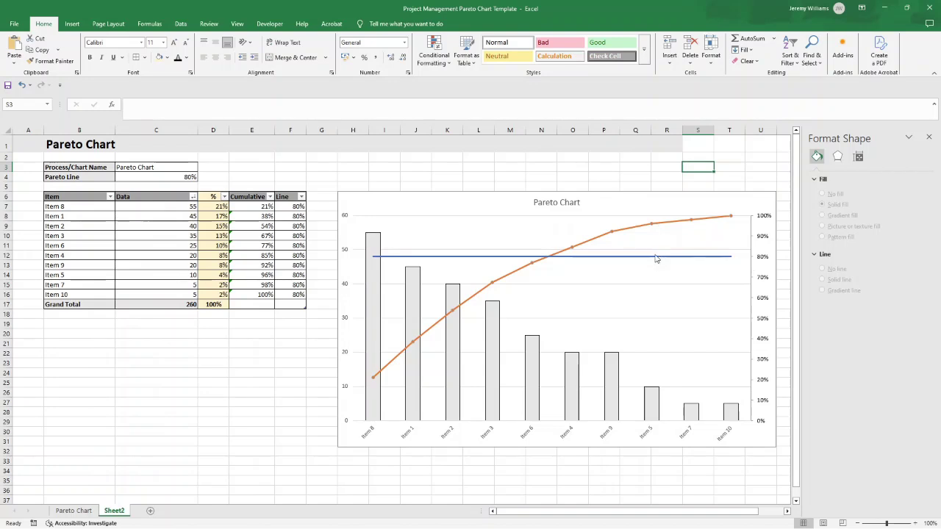
# Change the color of the horizontal 80% Pareto line to black.
pyautogui.moveTo(656, 261)
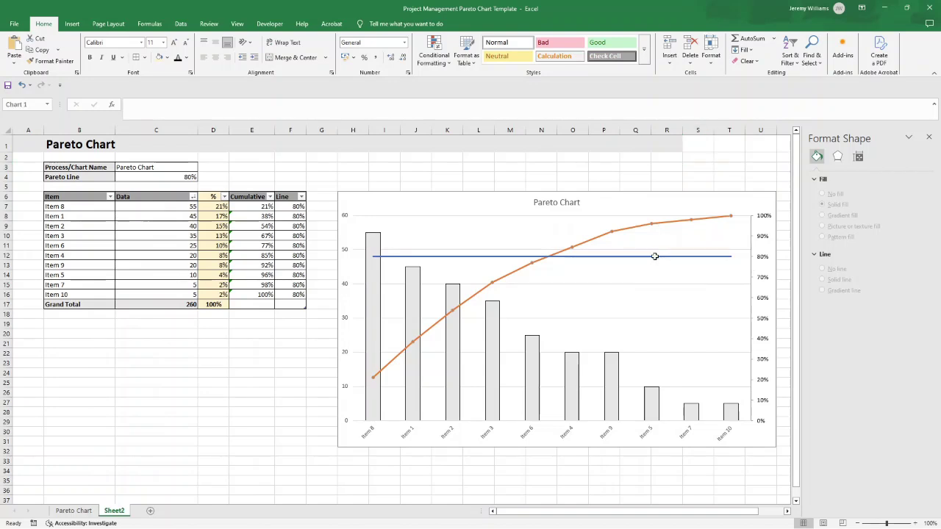
pyautogui.click(654, 257)
pyautogui.click(817, 175)
pyautogui.click(914, 278)
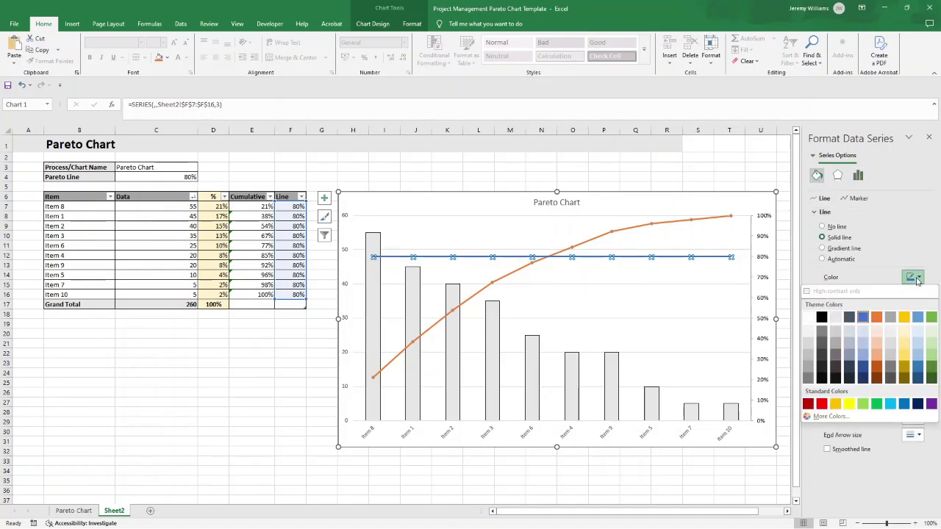
pyautogui.click(820, 318)
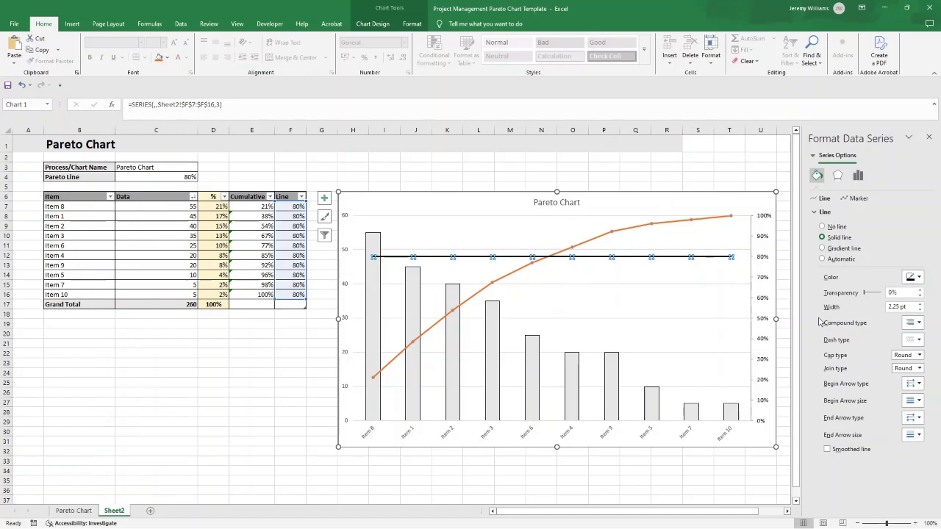
# Give the horizontal 80% Pareto line a square-dot dash type and reduce its width to 1.5 pt.
pyautogui.click(911, 340)
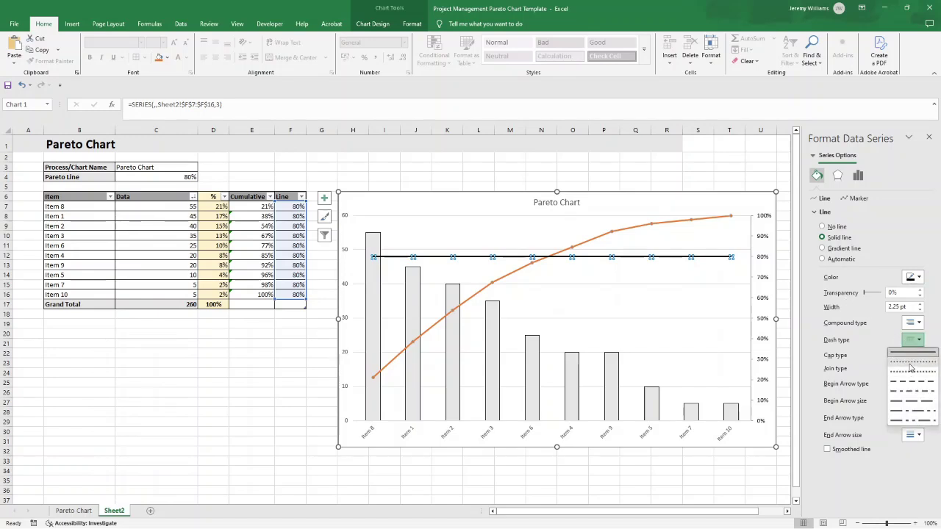
pyautogui.click(910, 371)
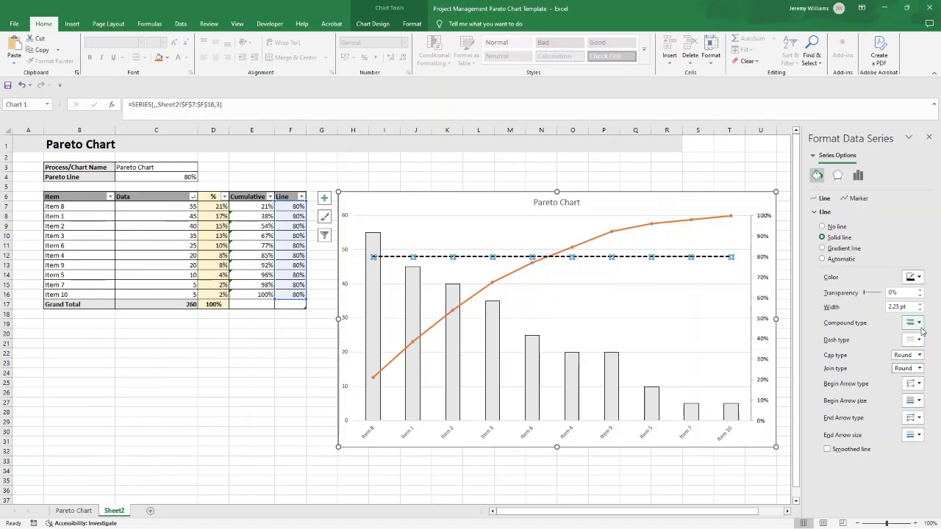
pyautogui.click(919, 340)
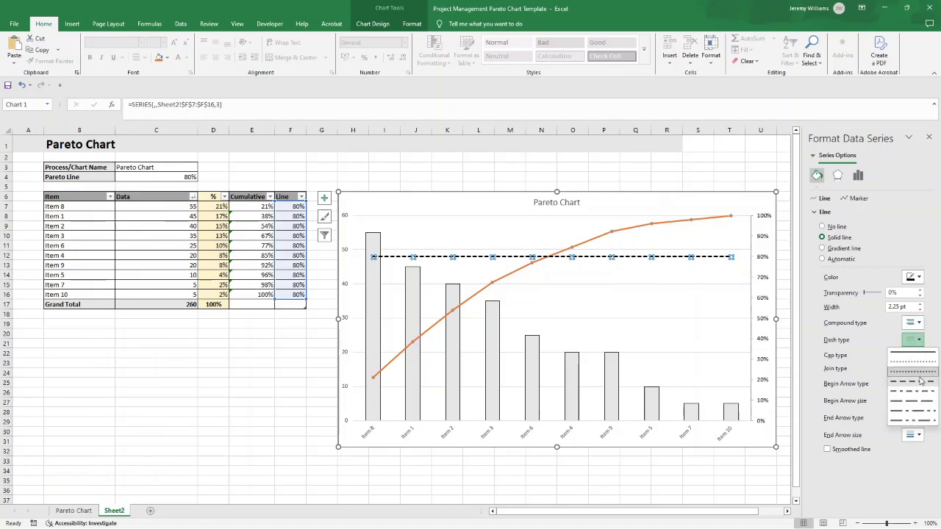
pyautogui.click(919, 311)
pyautogui.click(919, 311)
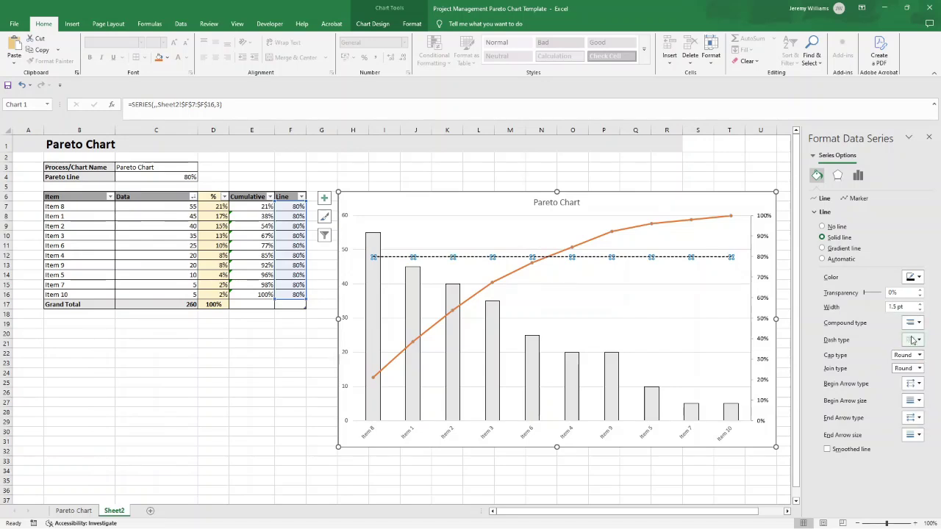
# Change the dash type of the horizontal 80% Pareto line to Dash and deselect the chart.
pyautogui.click(915, 340)
pyautogui.click(919, 381)
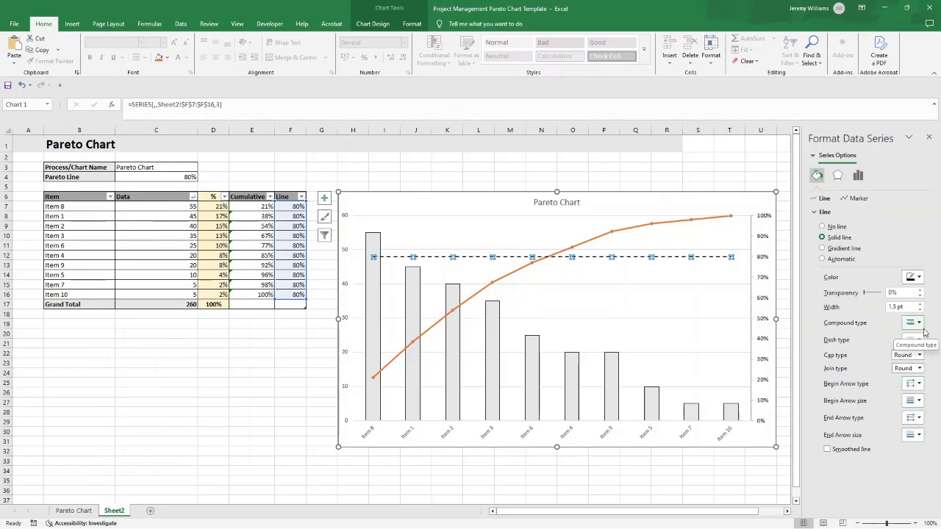
pyautogui.click(256, 355)
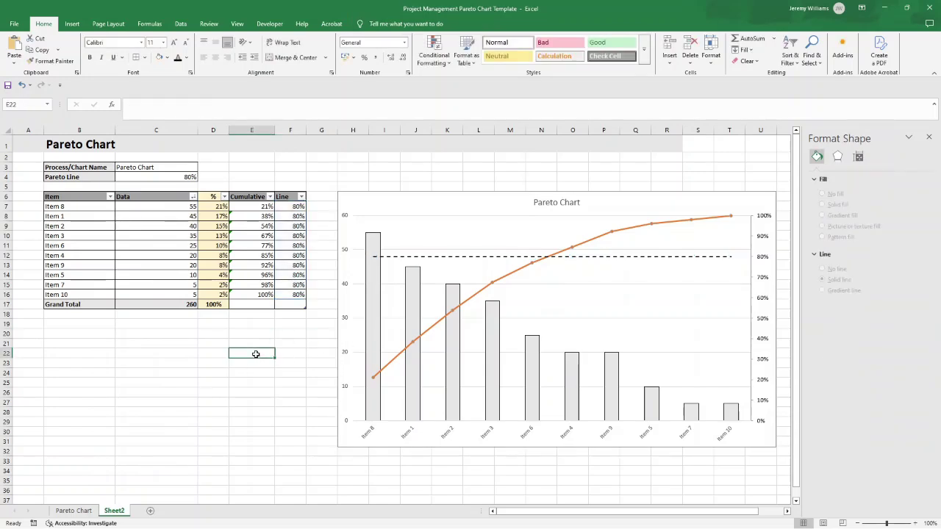
# Check the finished chart on the Pareto Chart sheet and add matching data labels to the Data columns in Sheet2's chart.
pyautogui.click(178, 216)
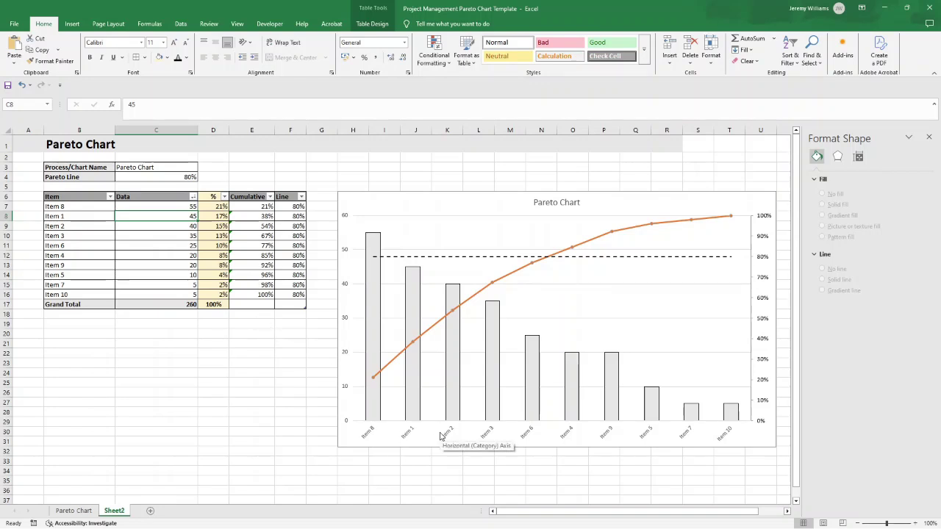
pyautogui.click(87, 510)
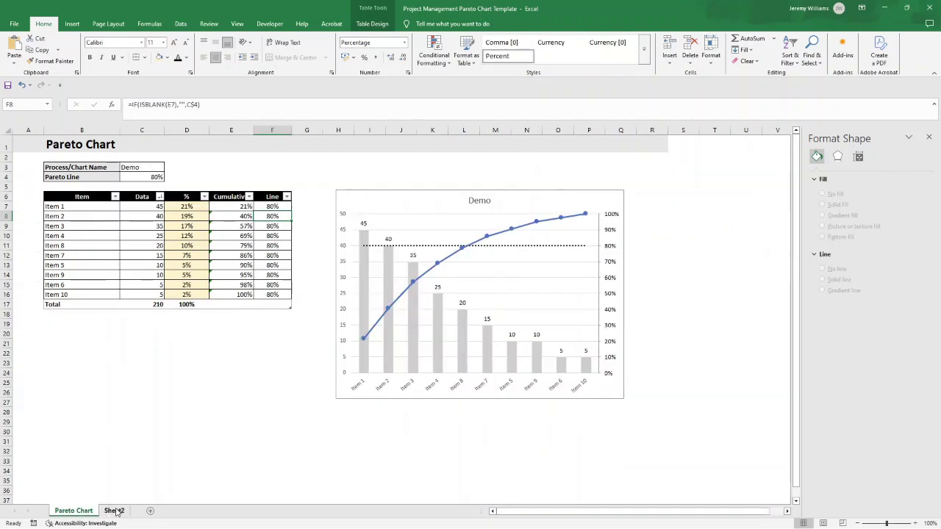
pyautogui.click(115, 510)
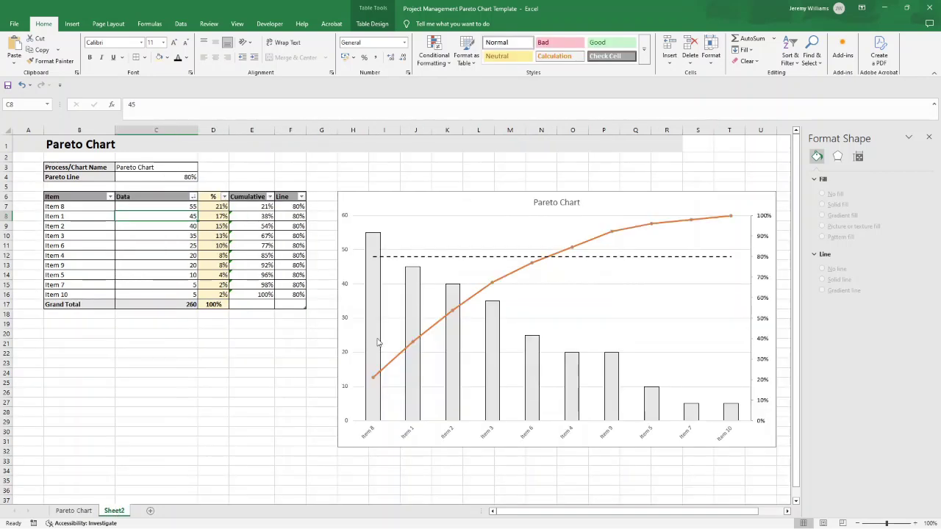
pyautogui.click(373, 240)
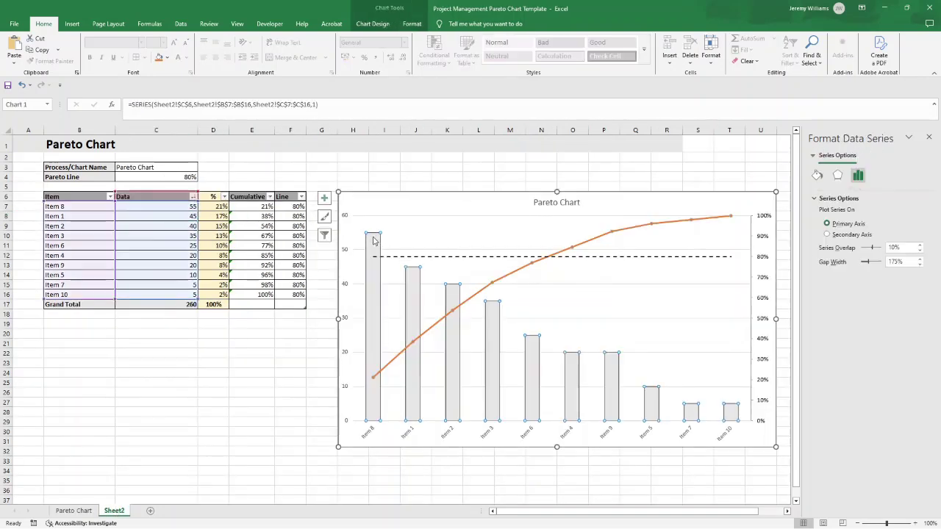
pyautogui.rightClick(374, 240)
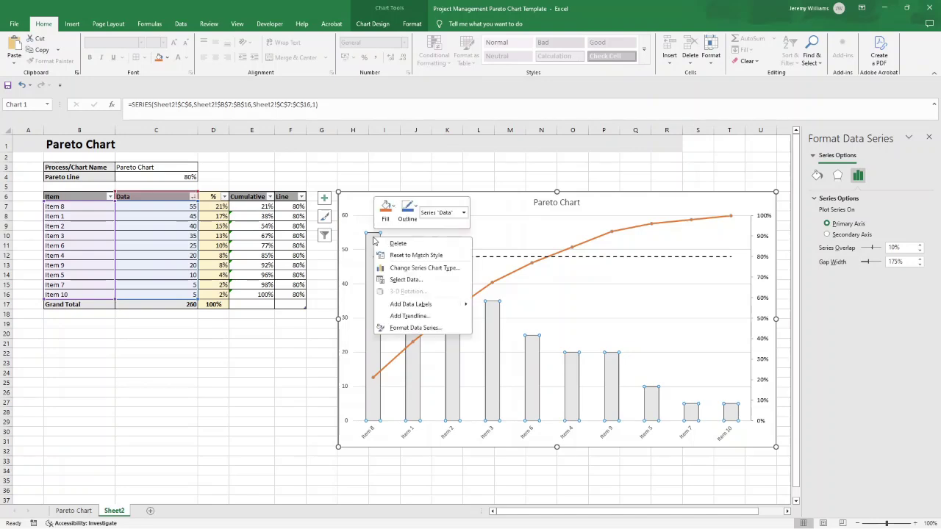
pyautogui.click(412, 305)
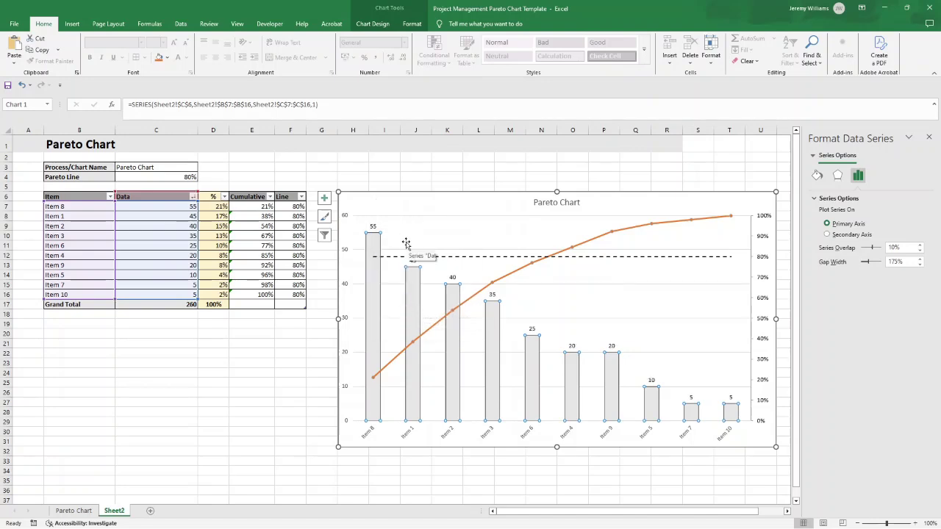
pyautogui.click(292, 344)
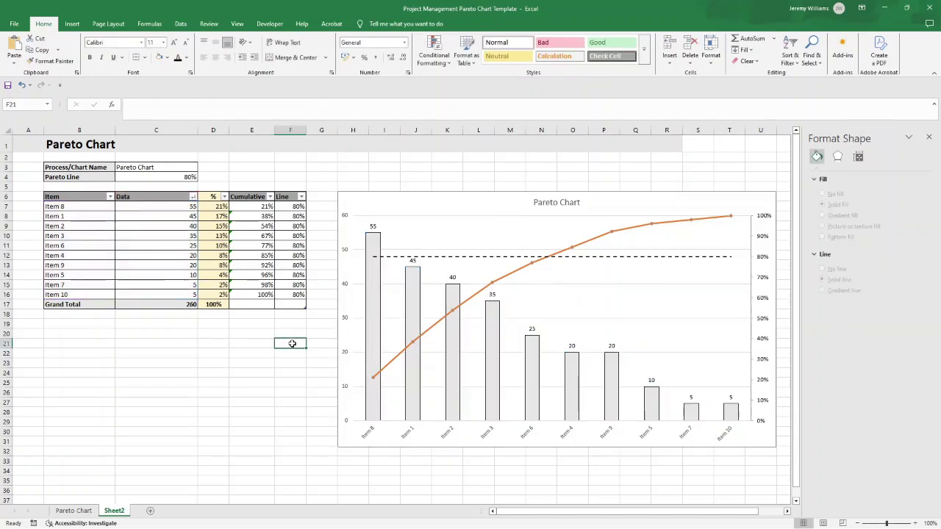